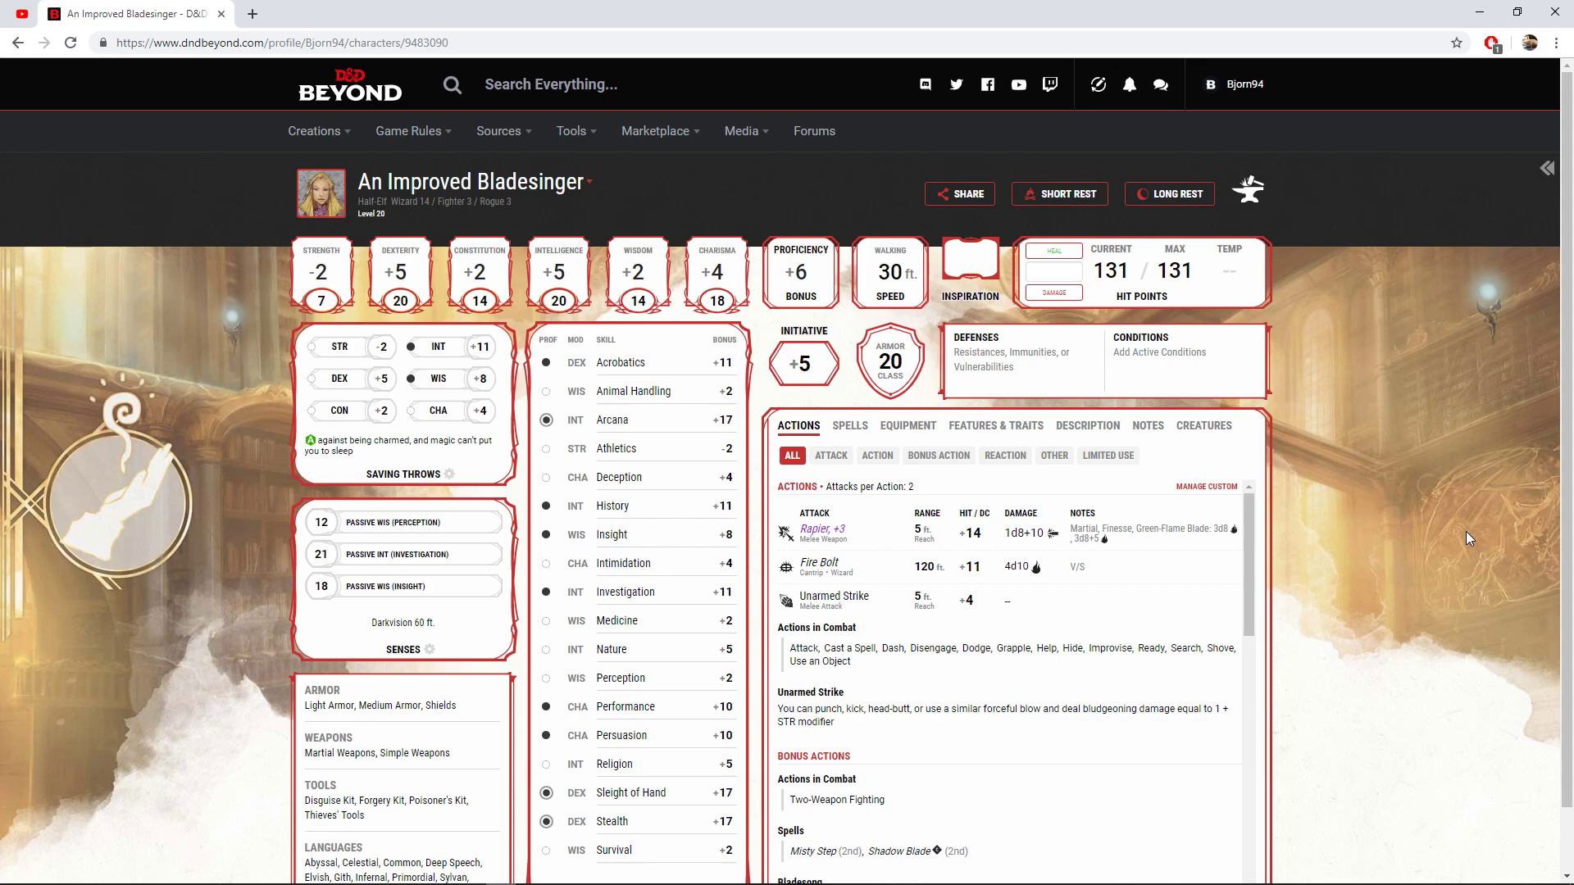
Return from the character sheet to the character builder and examine the class levels and base ability scores
key(alt+Left)
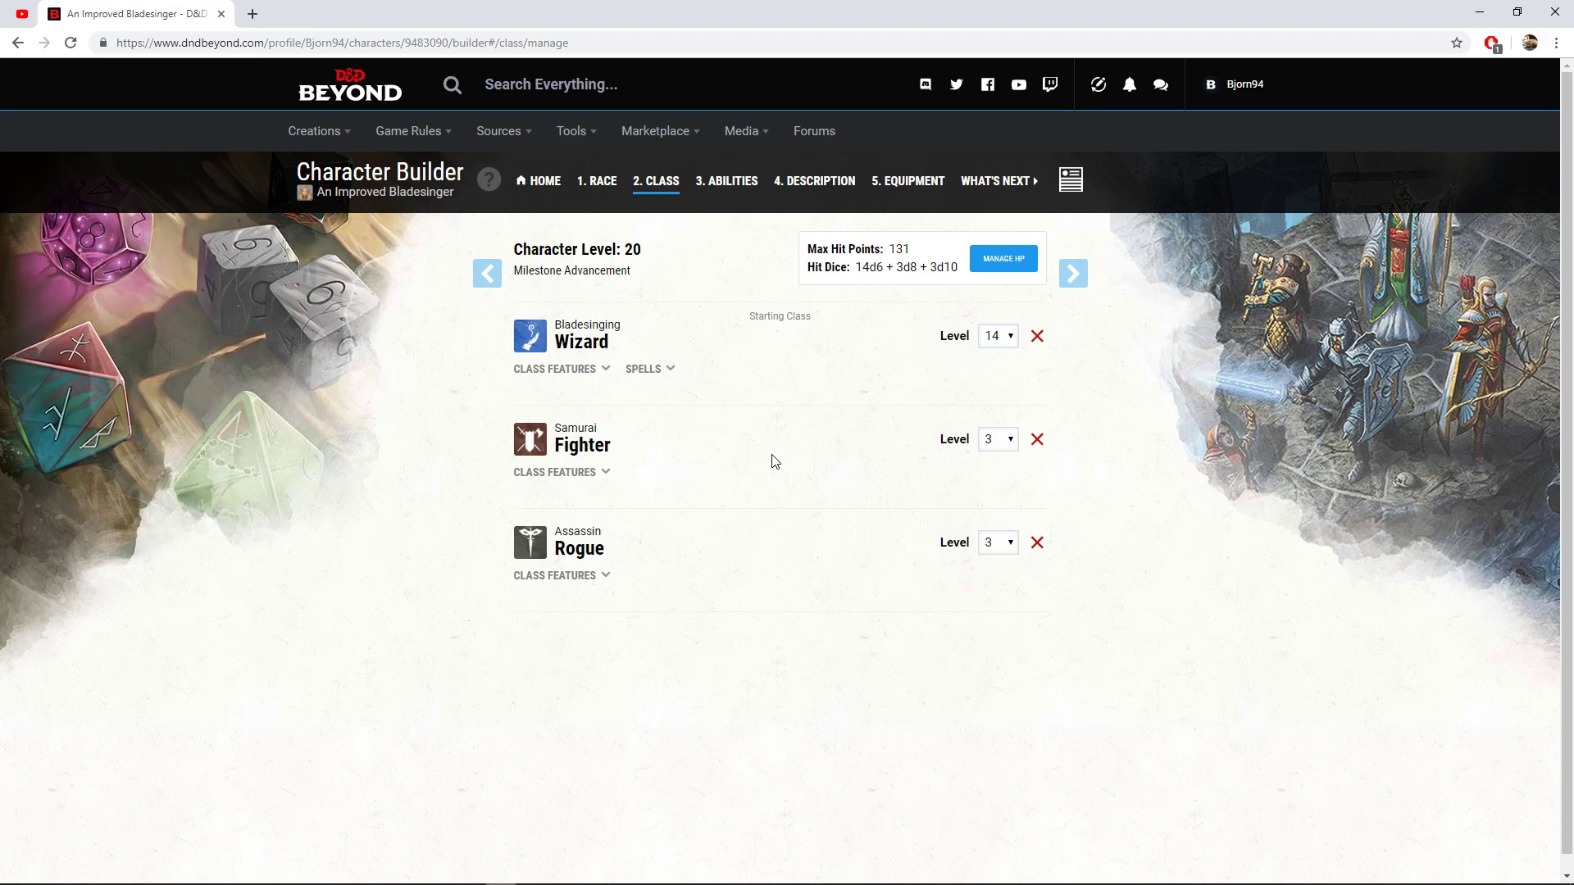
key(alt+Left)
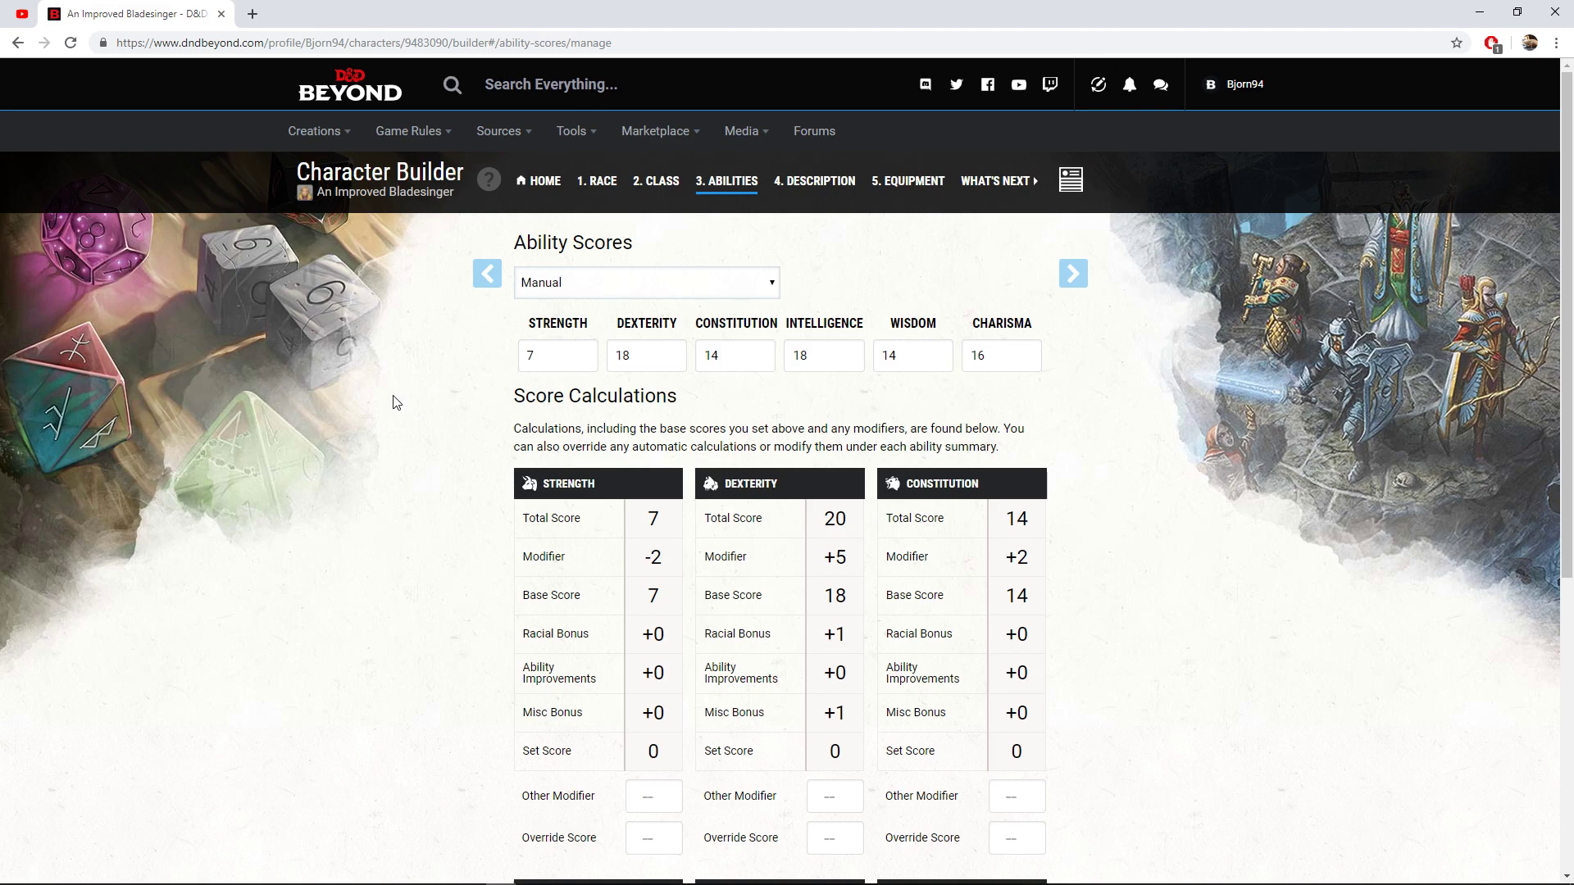
click(595, 357)
click(809, 360)
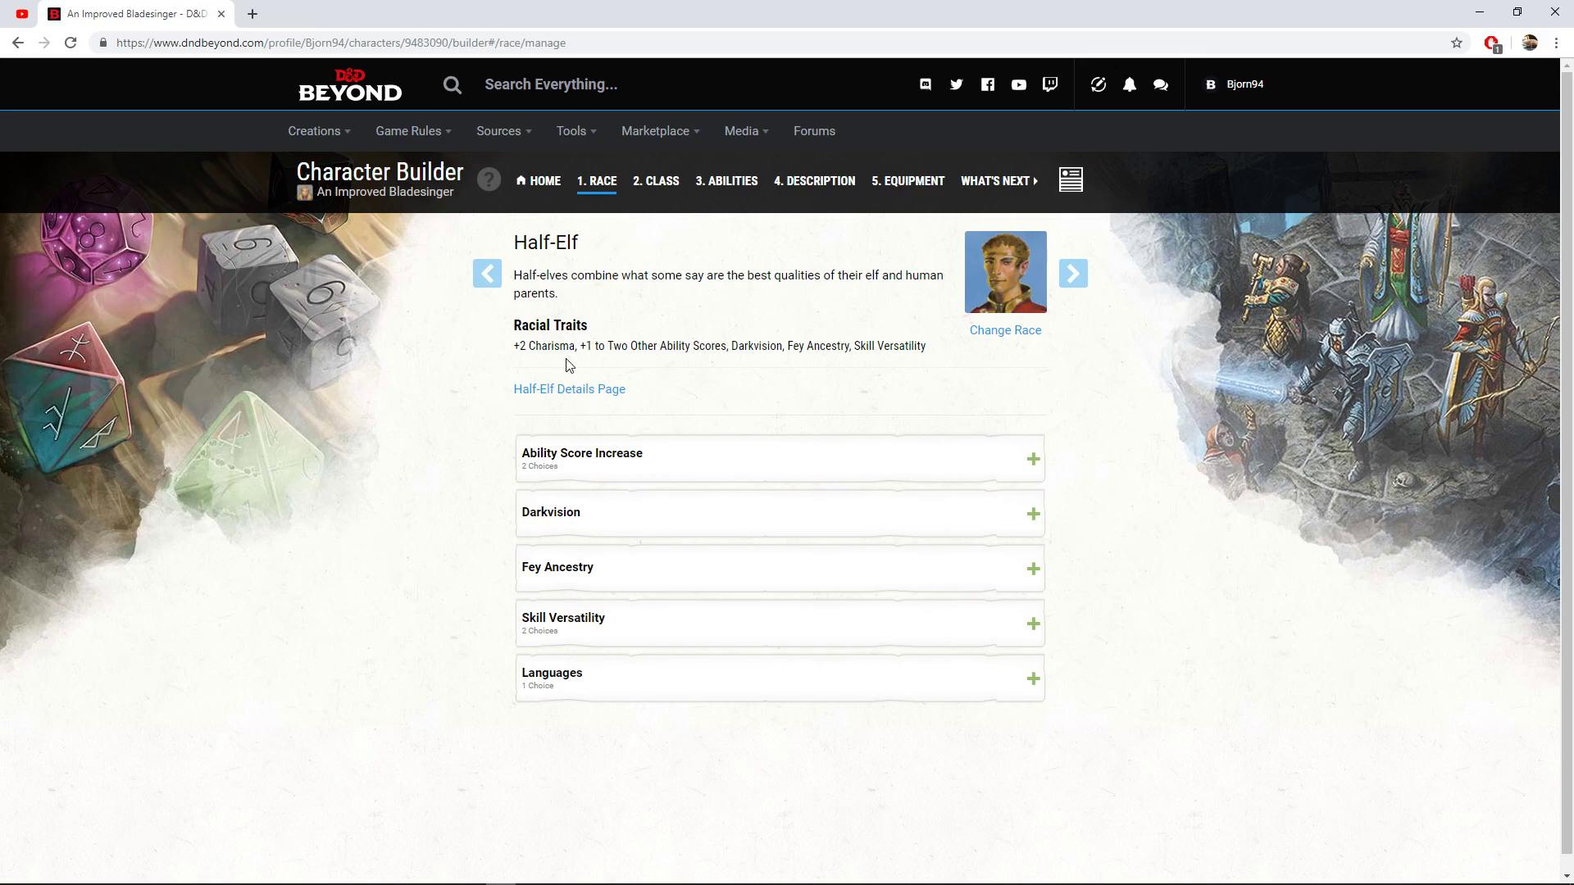
Review the Half-Elf racial traits: Ability Score Increase, Darkvision, Fey Ancestry and Skill Versatility
click(615, 456)
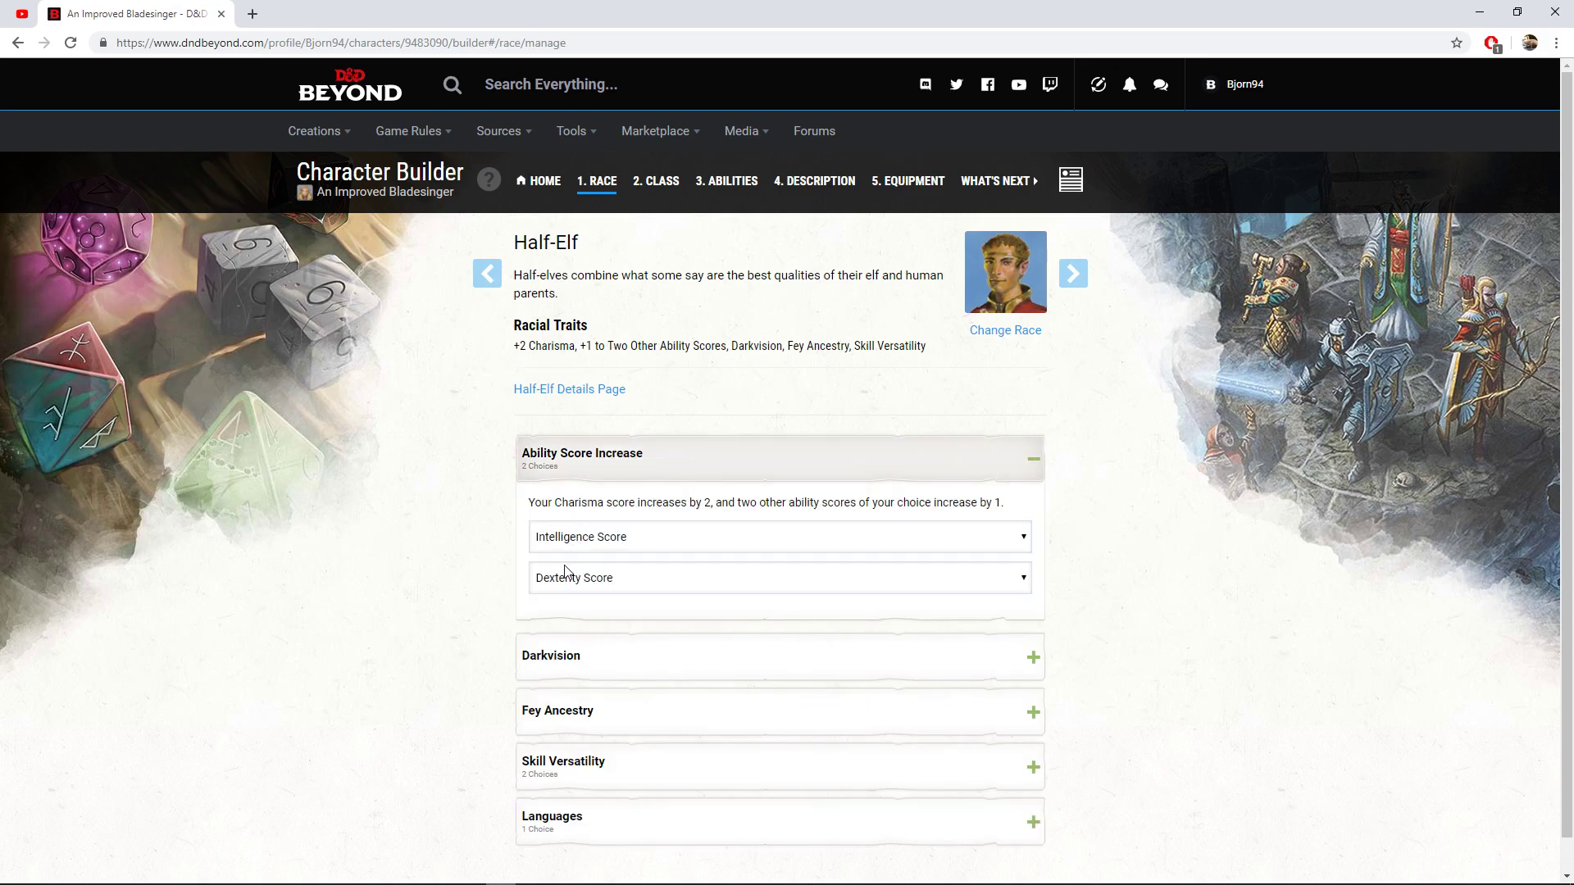
click(661, 459)
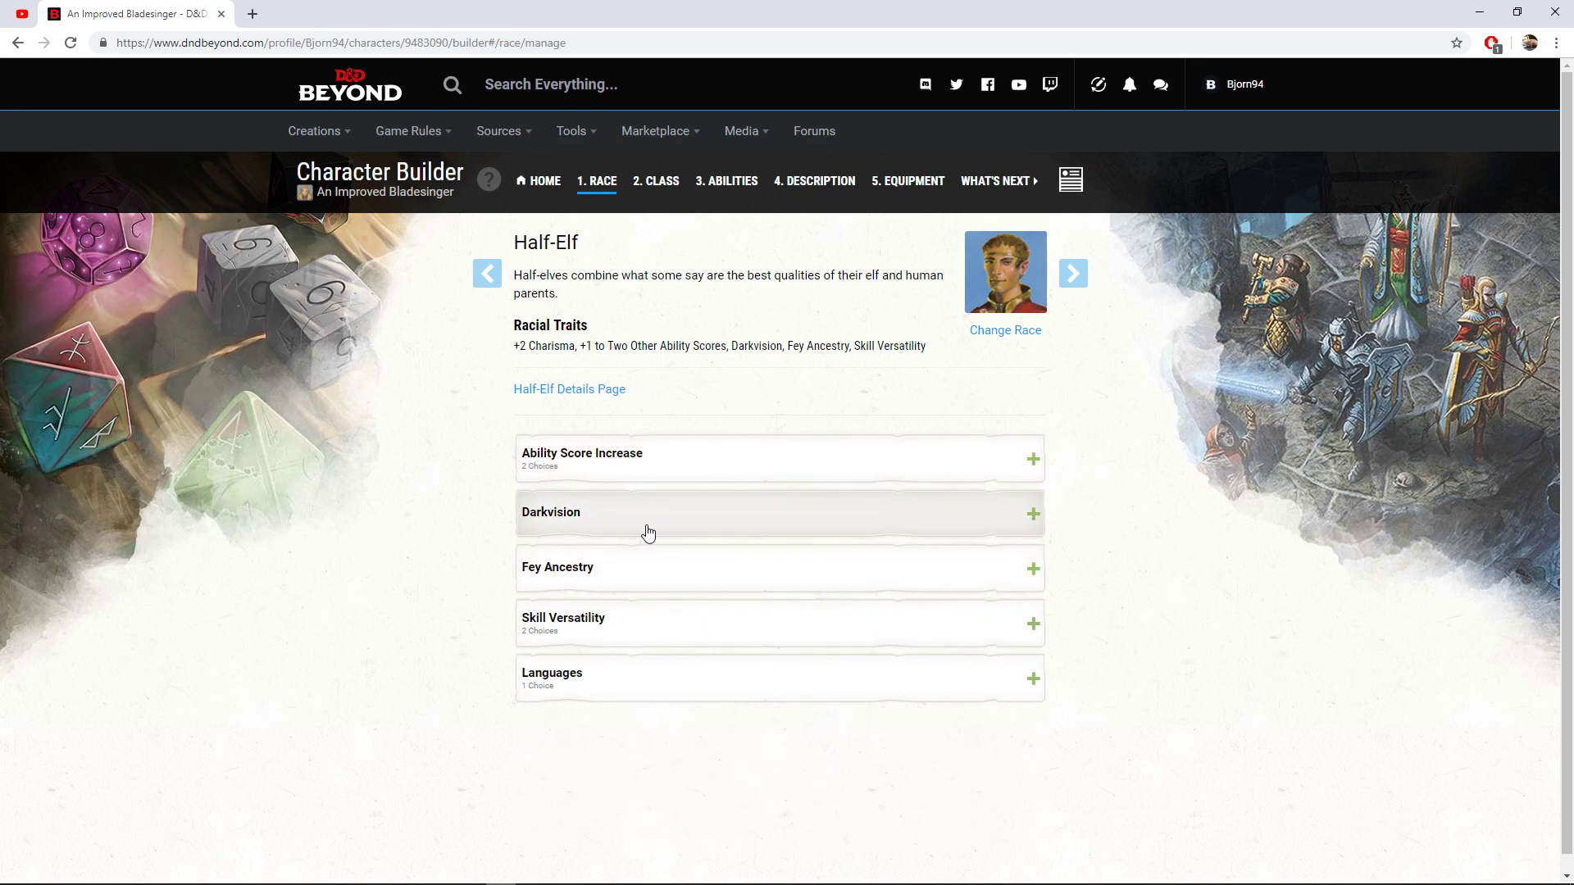
click(648, 533)
scroll(635, 598, down, 1)
click(626, 653)
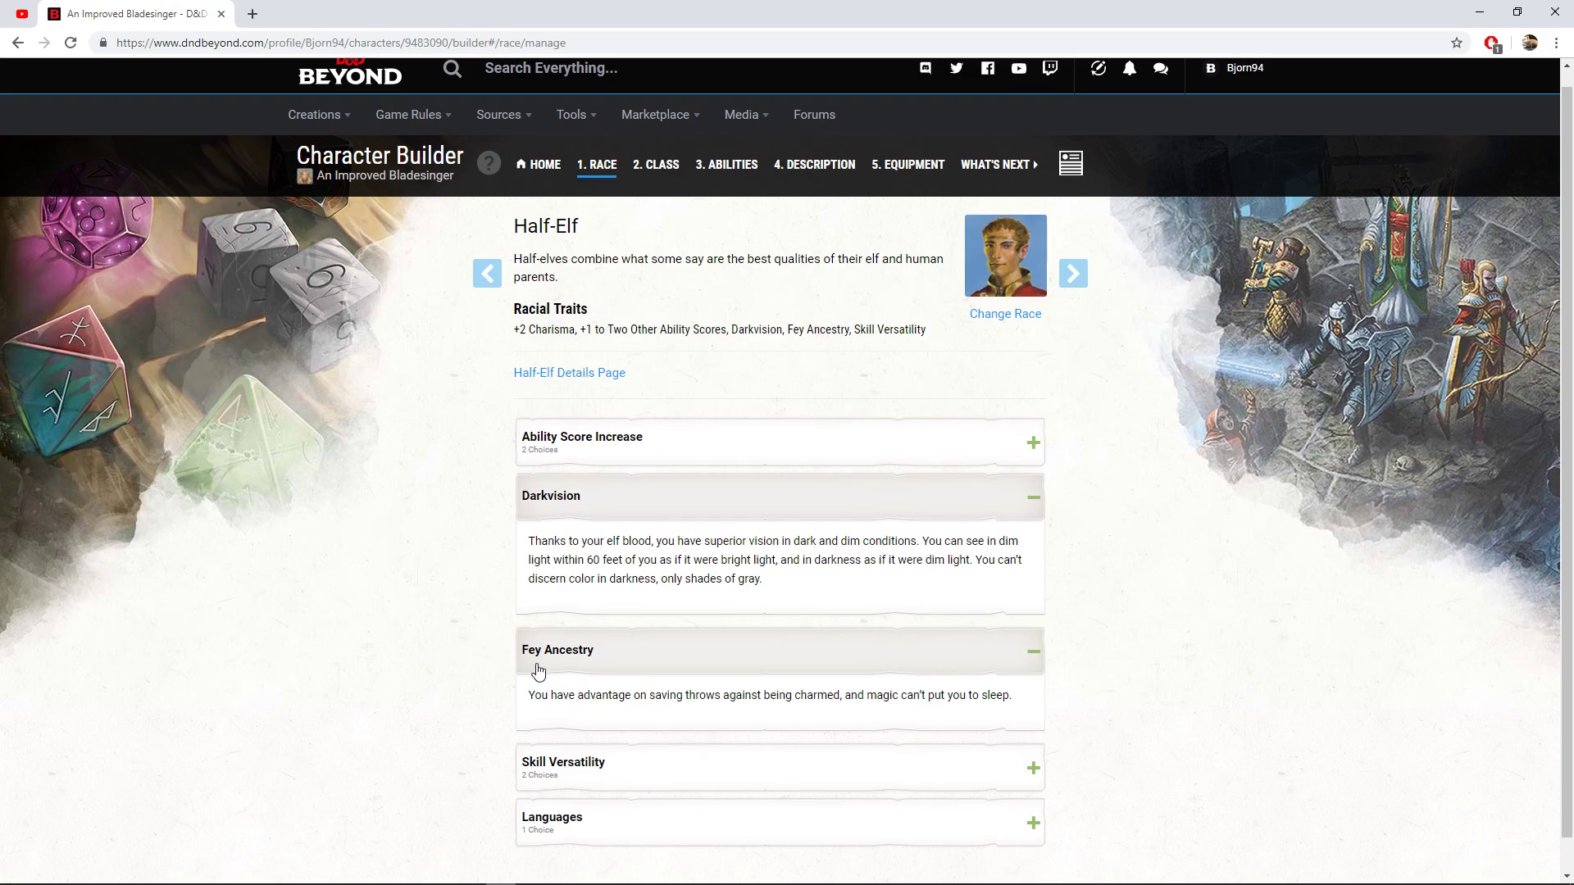
click(635, 660)
click(668, 513)
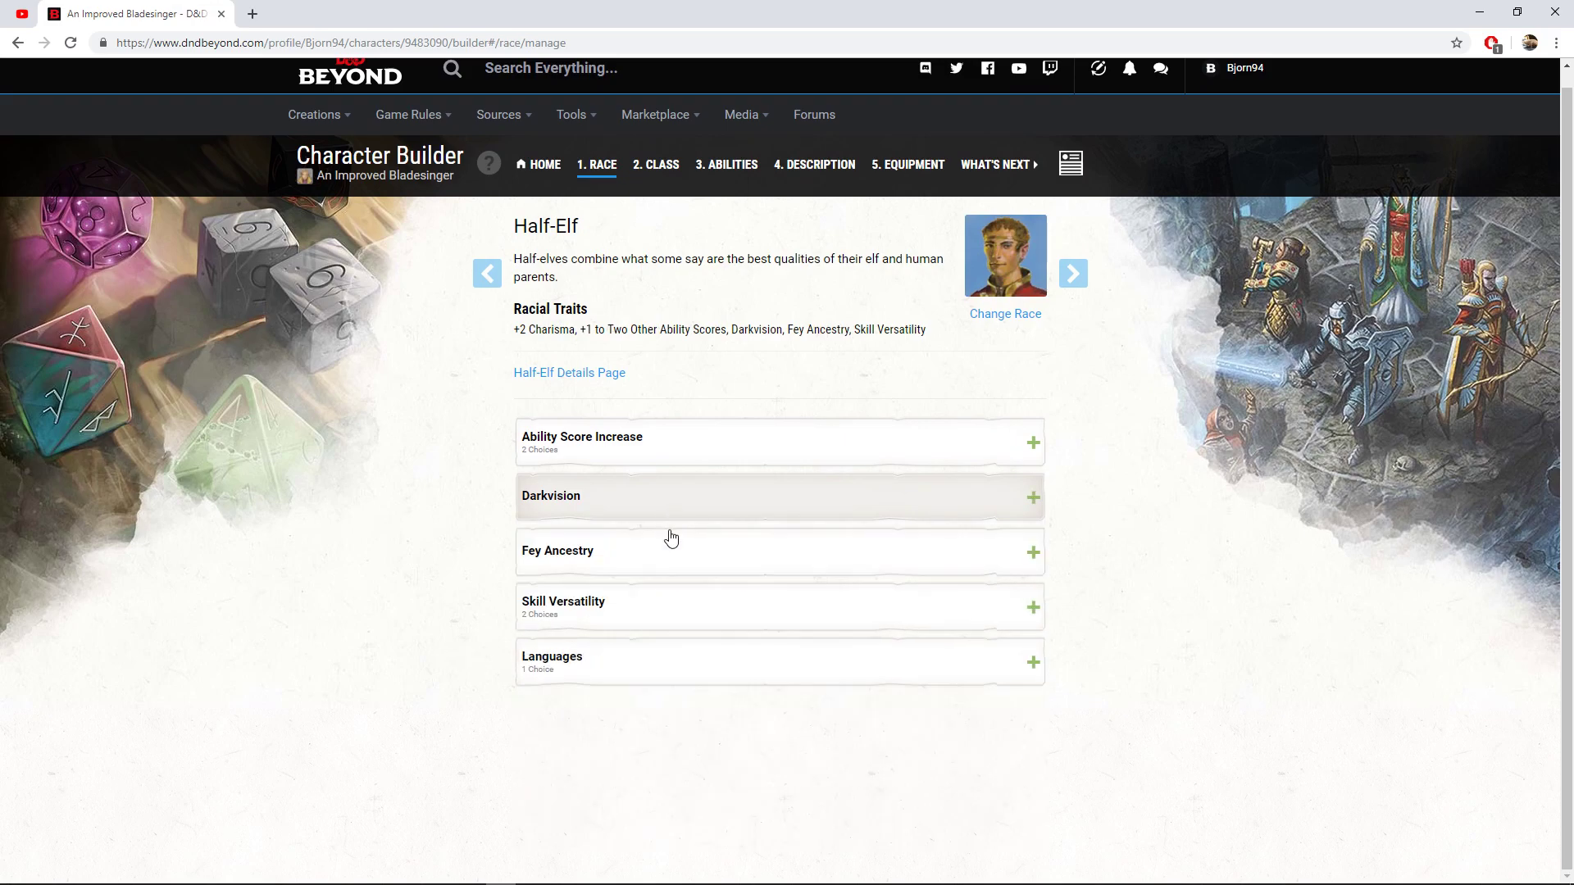
click(649, 614)
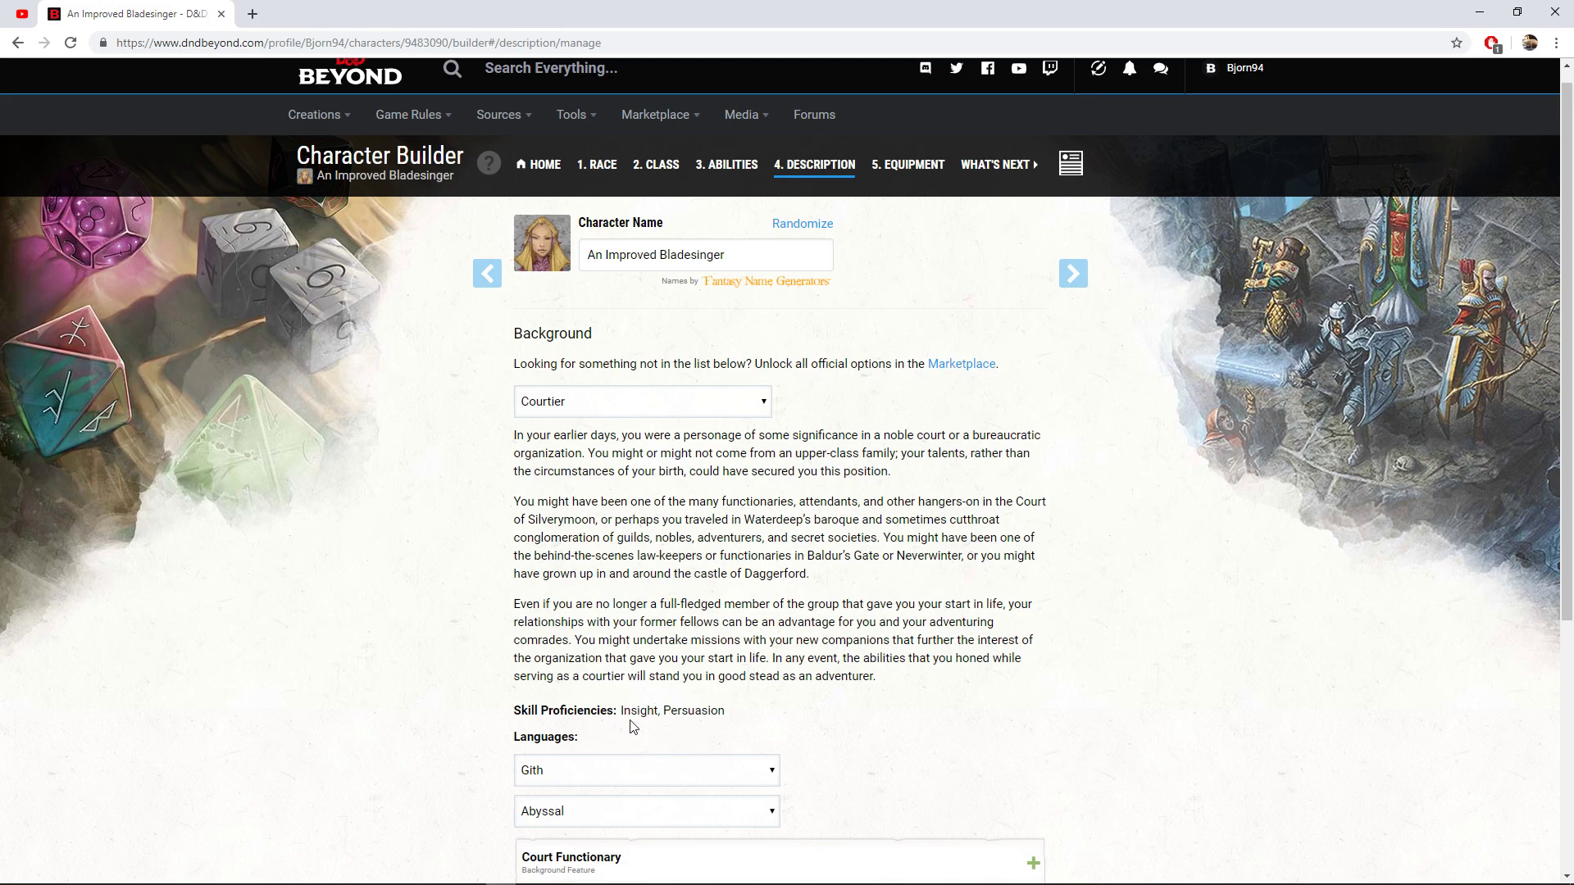
Review the Courtier background's skill proficiencies, languages and Court Functionary feature in the character description
scroll(550, 779, down, 2)
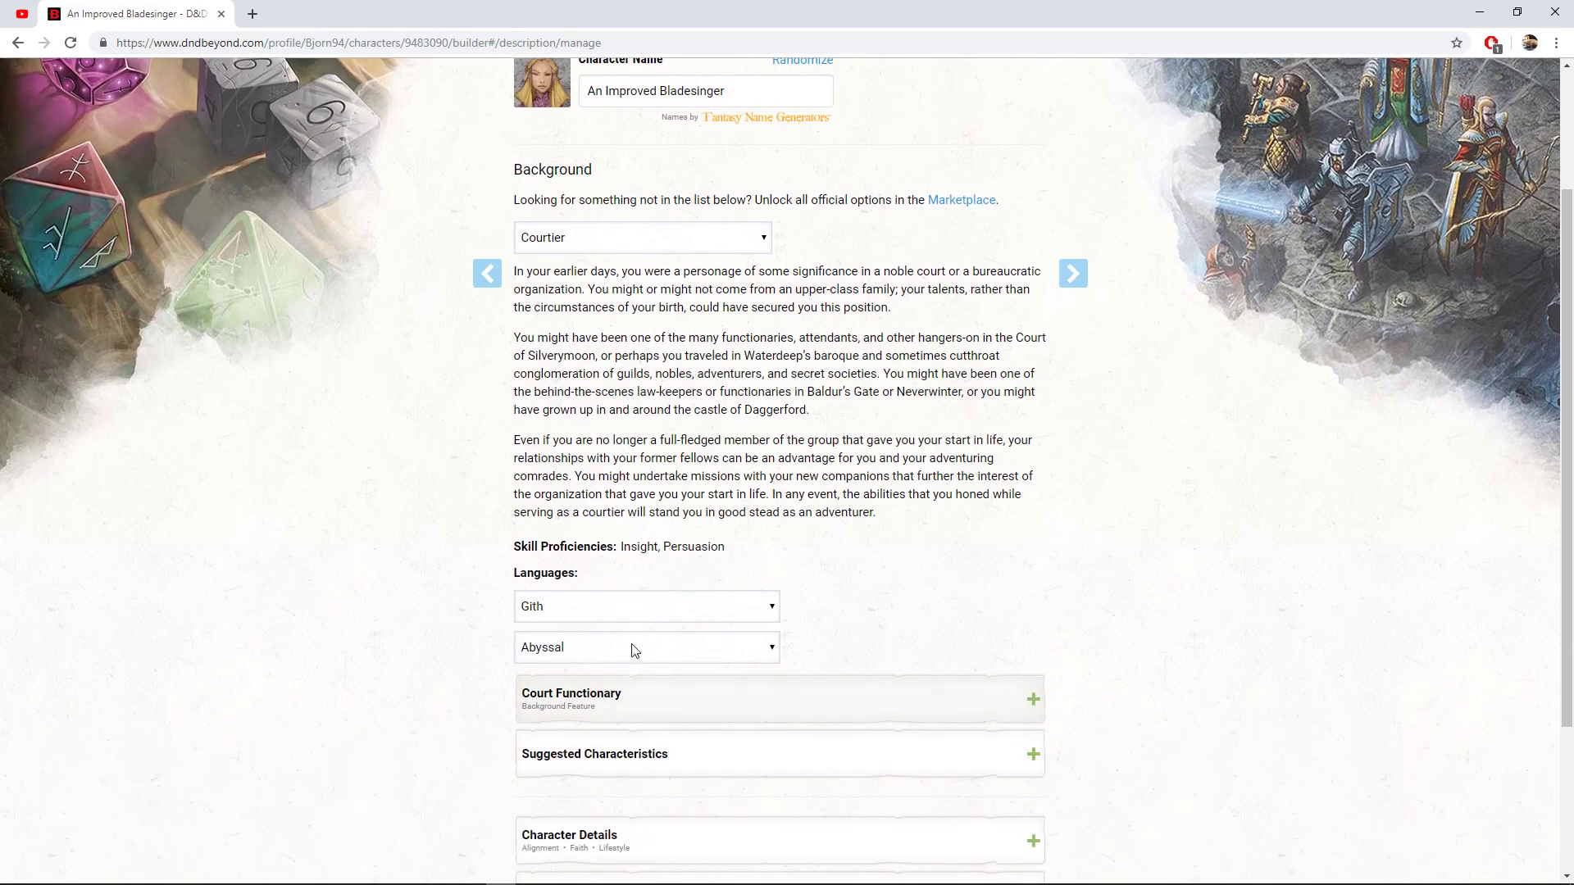
click(661, 715)
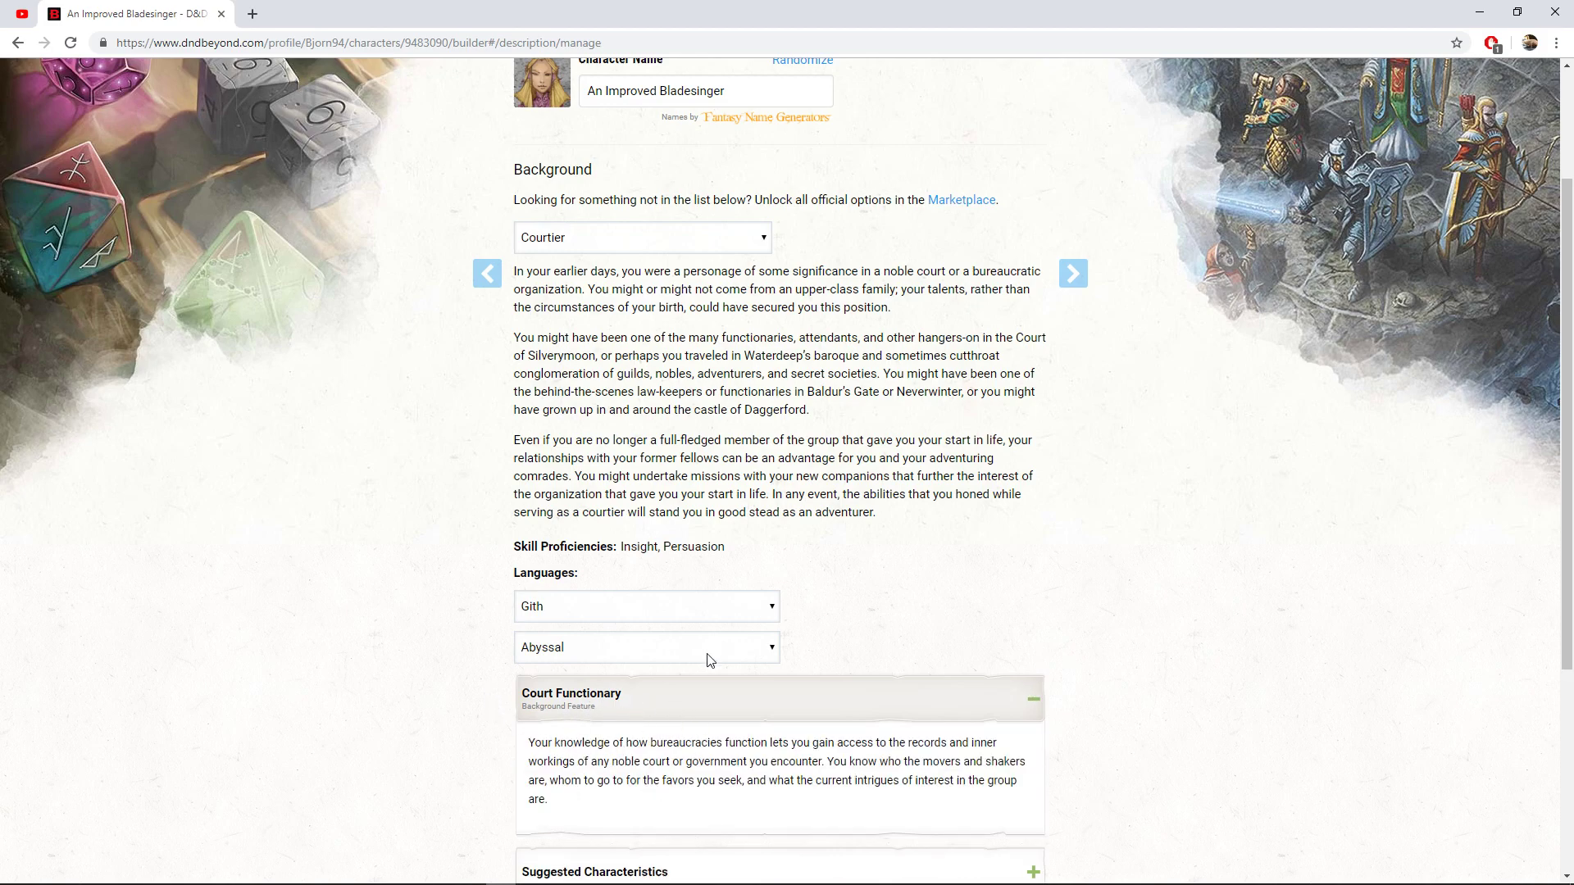
scroll(474, 510, up, 2)
scroll(473, 510, up, 1)
scroll(474, 510, down, 2)
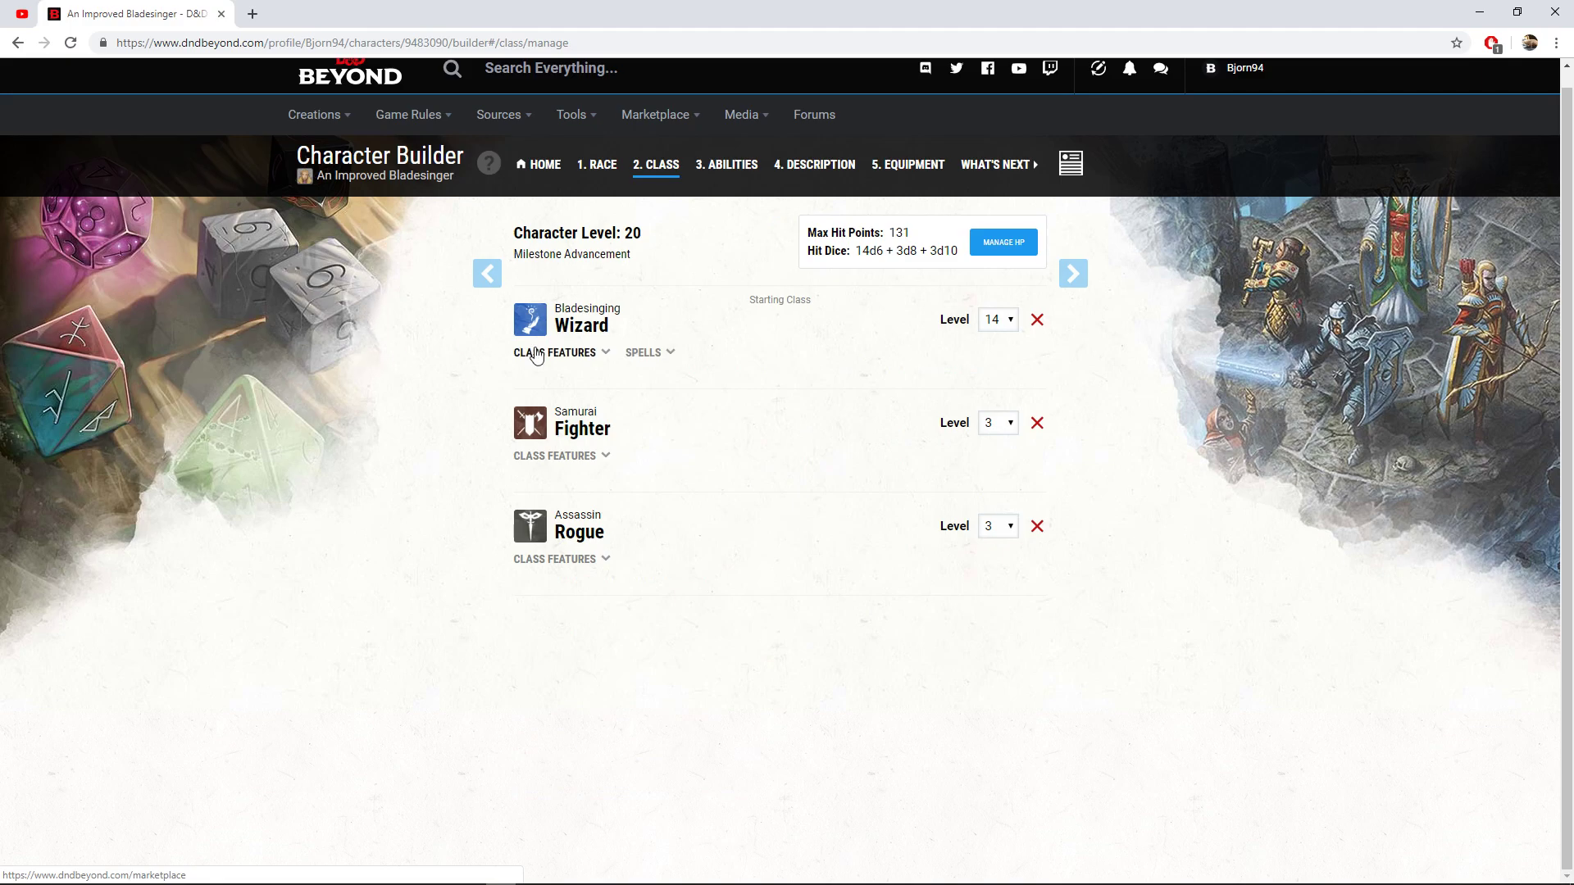
Expand the Wizard class features and examine the Proficiencies choices and the list of features by level
click(537, 355)
scroll(229, 429, down, 2)
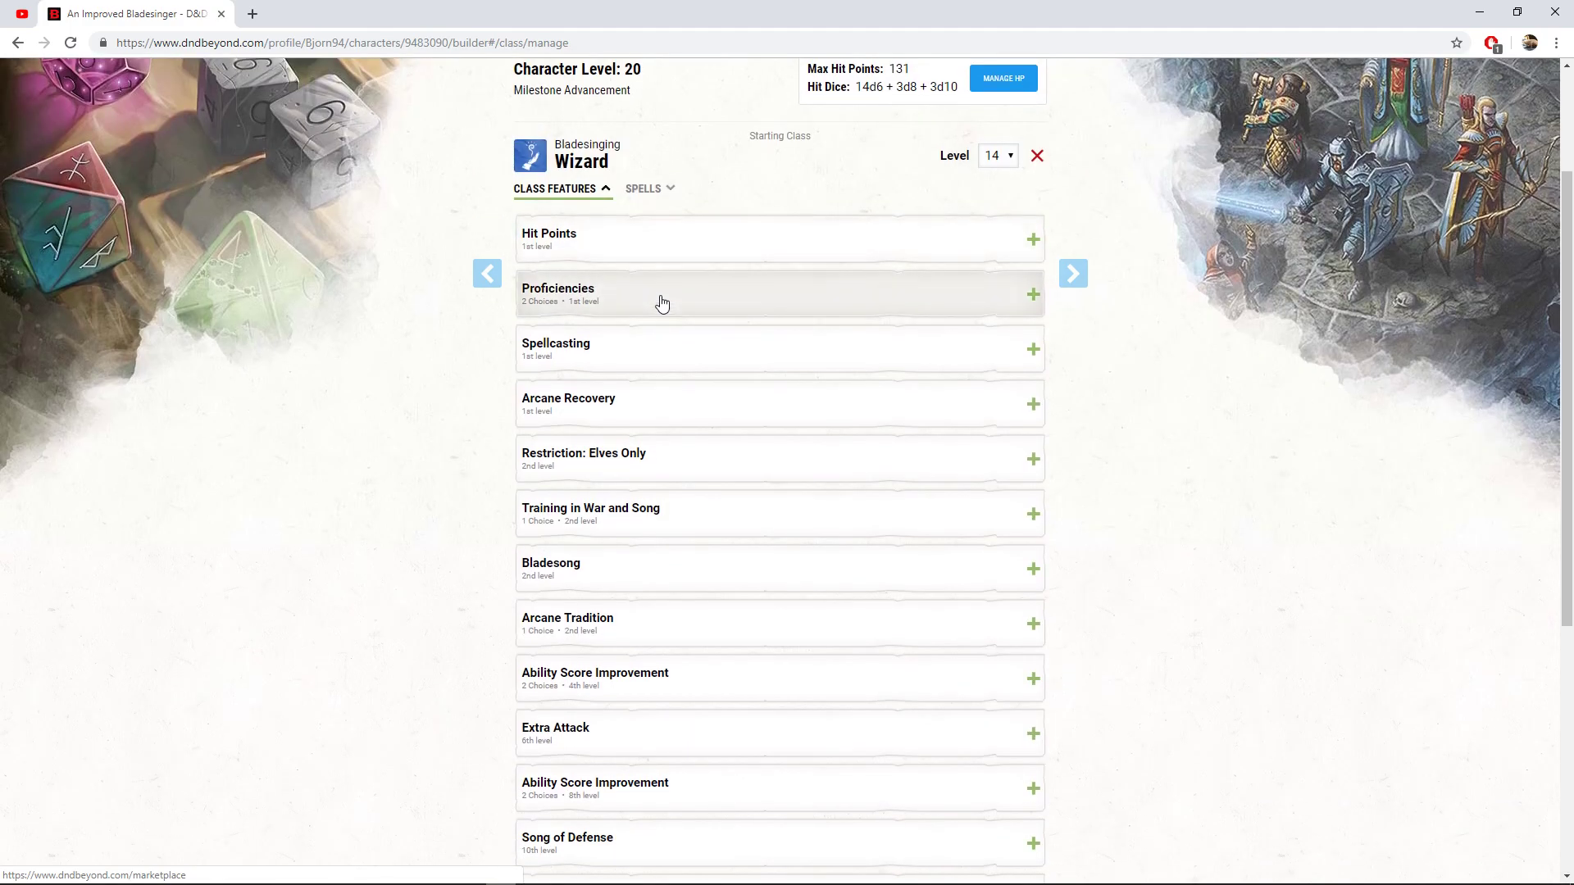
click(663, 304)
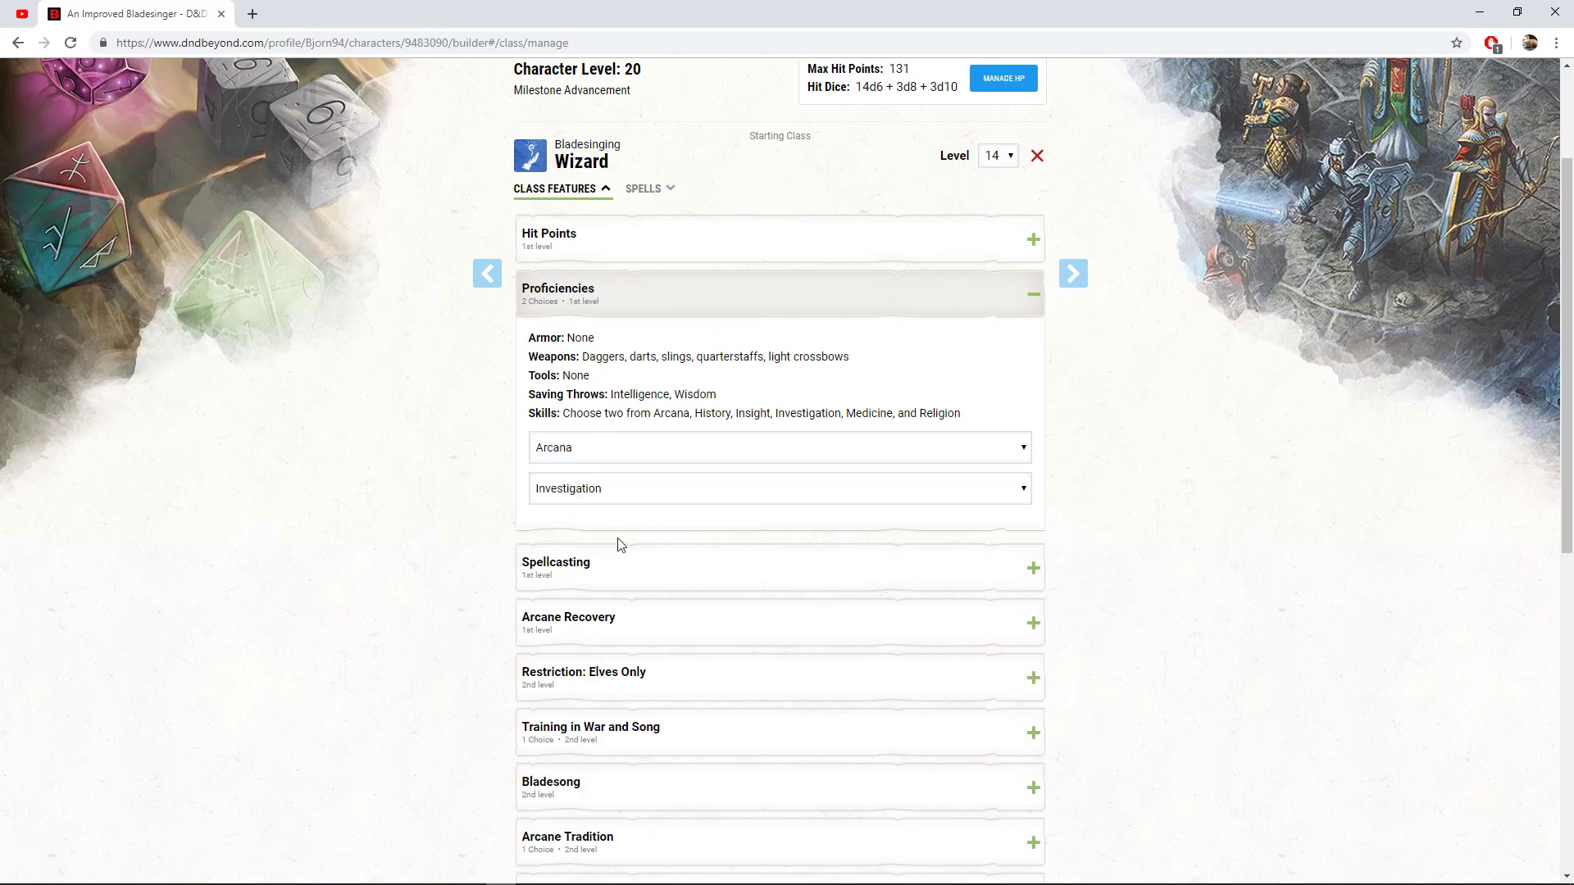
scroll(456, 408, down, 2)
scroll(650, 314, up, 1)
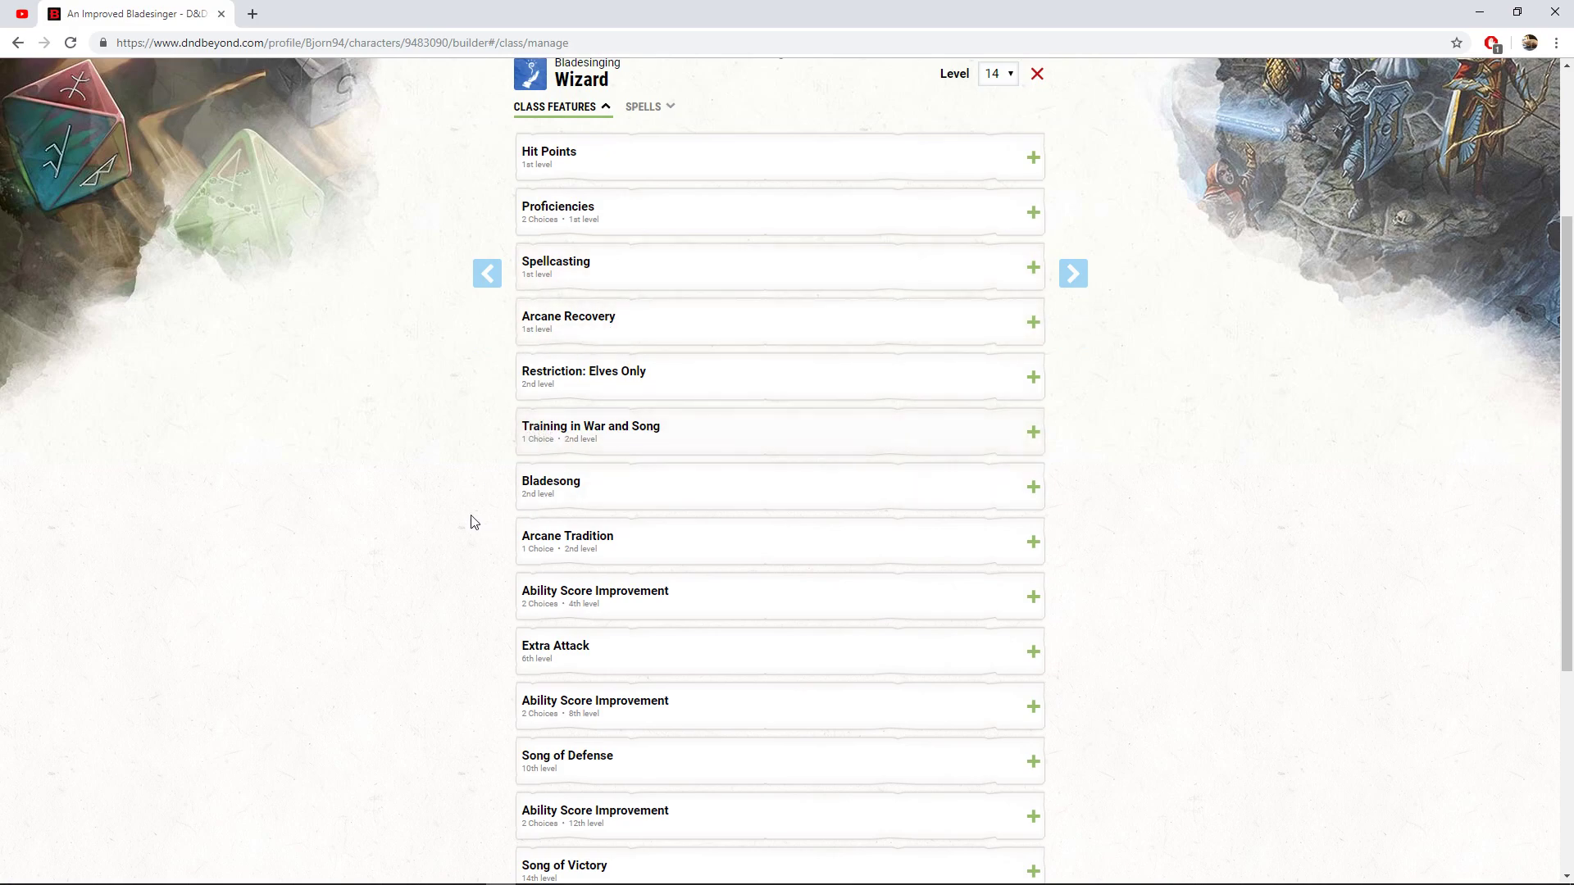
scroll(348, 520, down, 1)
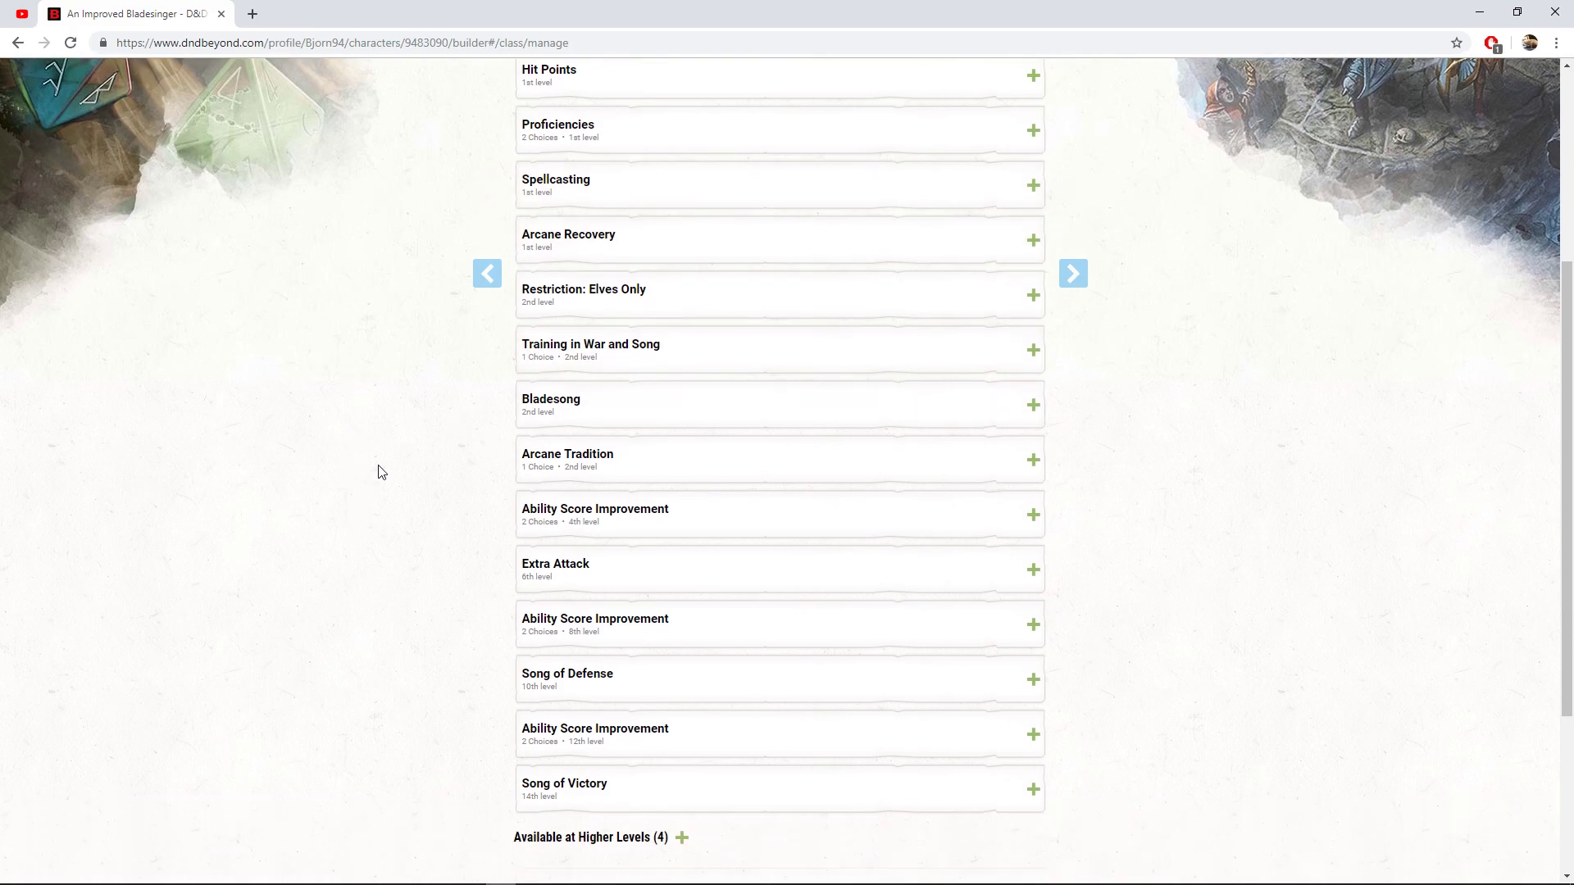
Read the Wizard's Arcane Tradition, full Bladesong and Restriction: Elves Only feature descriptions
click(668, 467)
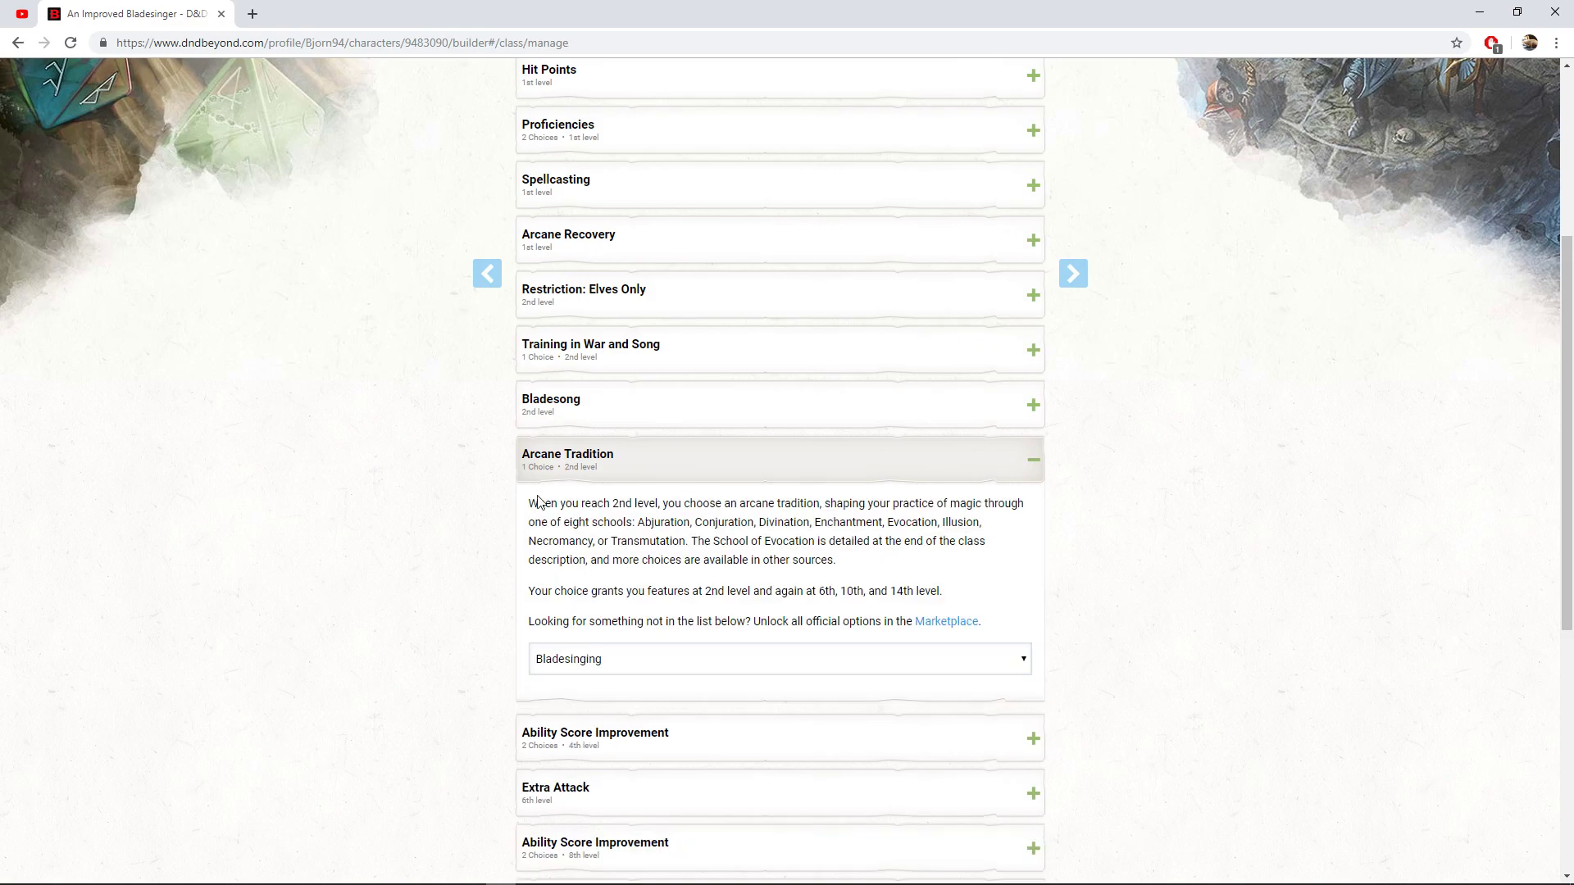
click(642, 419)
click(571, 525)
scroll(636, 607, down, 1)
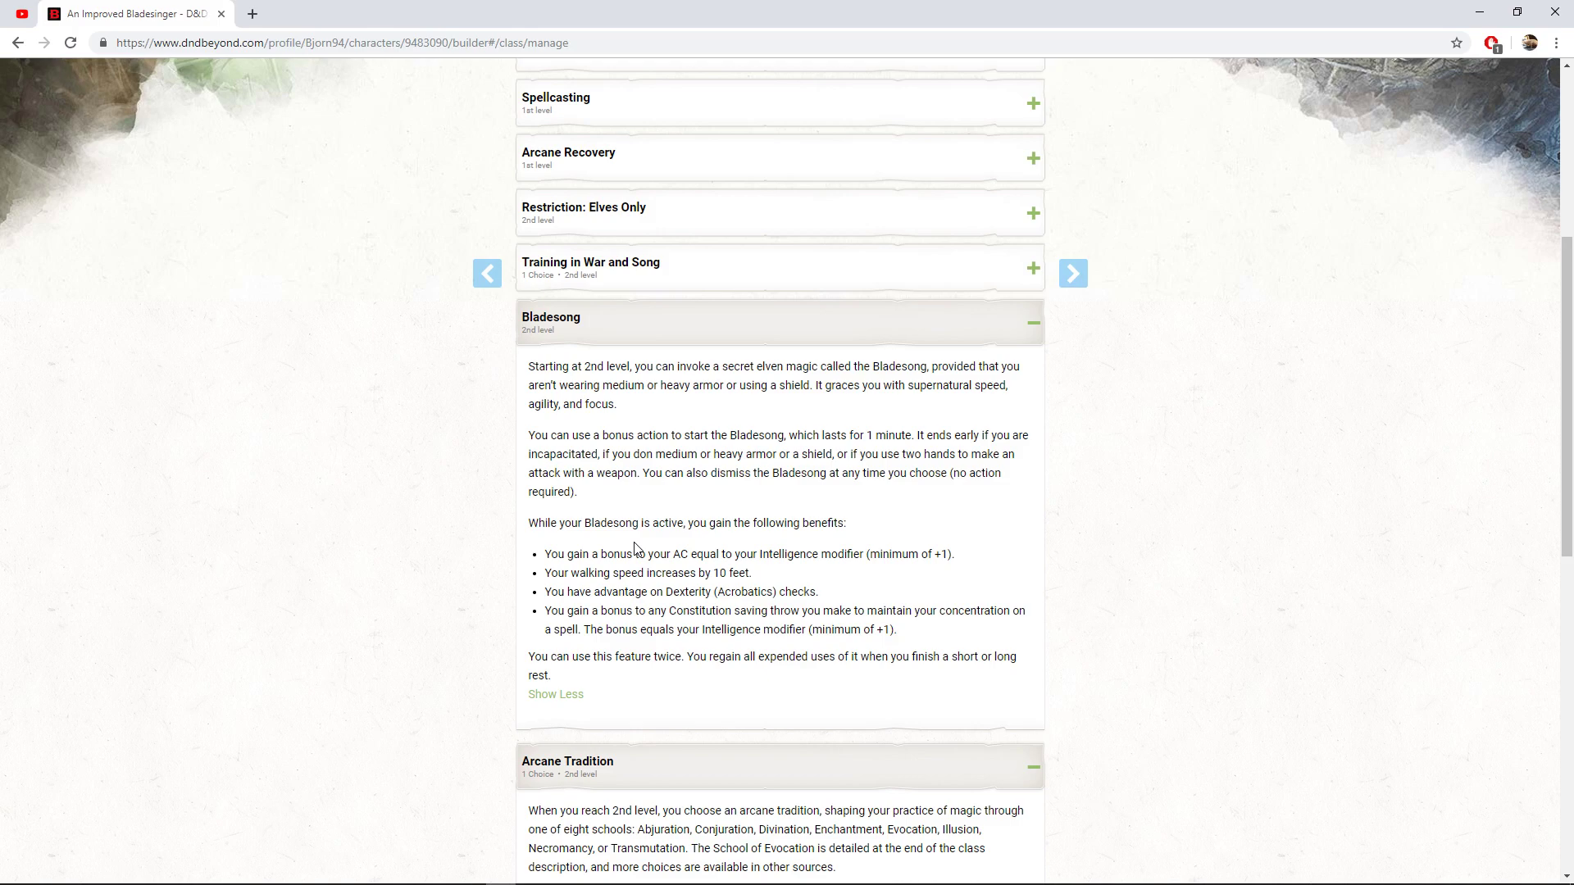
click(705, 210)
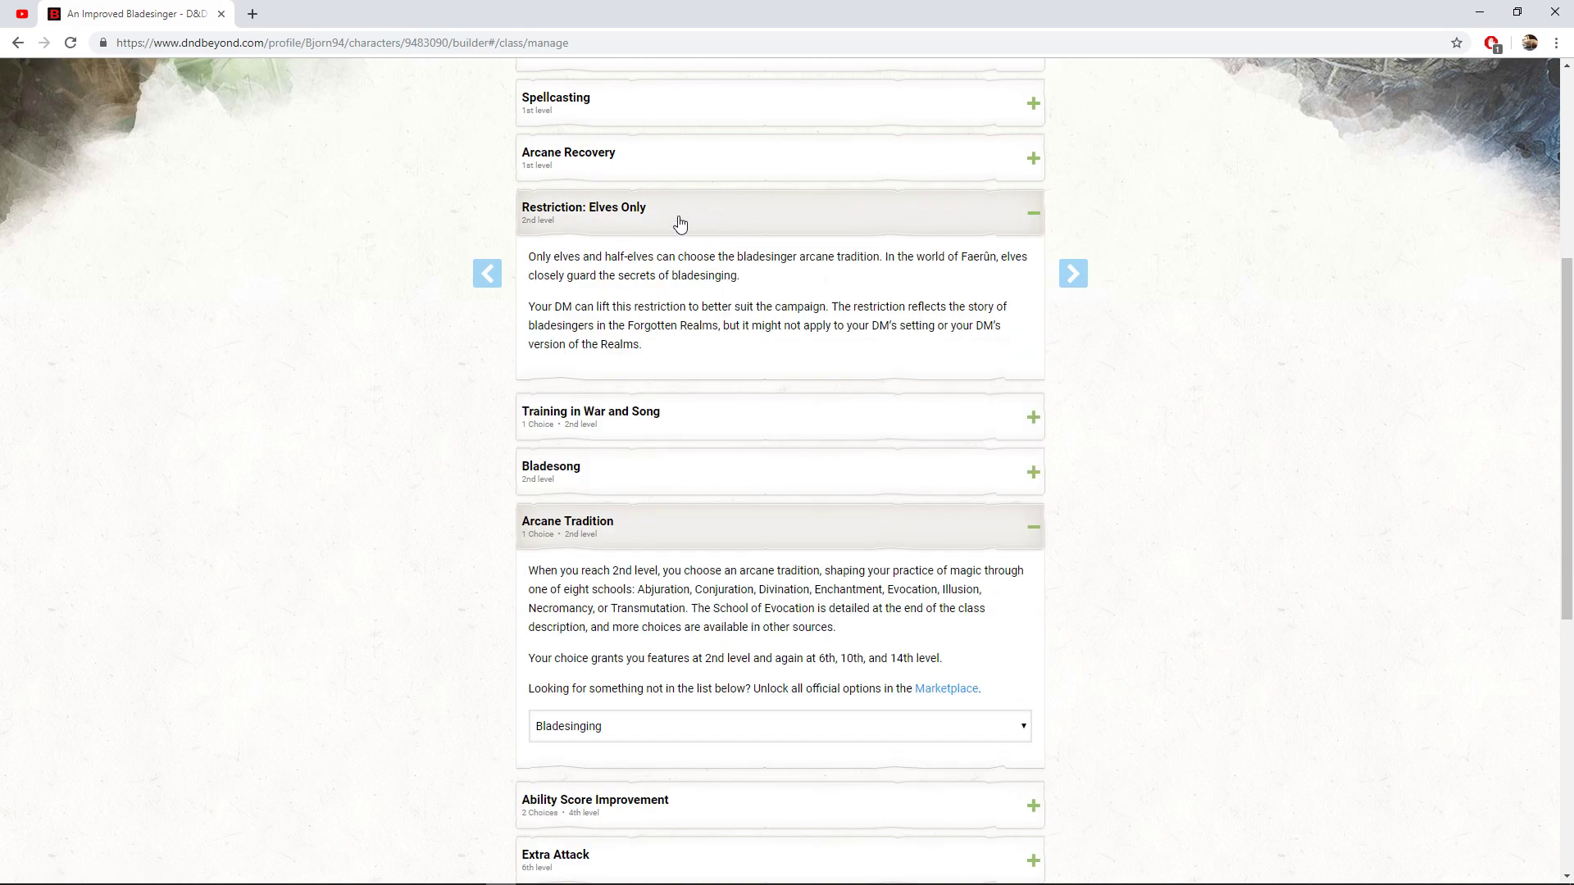
click(639, 218)
Examine the Training in War and Song feature and its one-handed melee weapon options
click(624, 283)
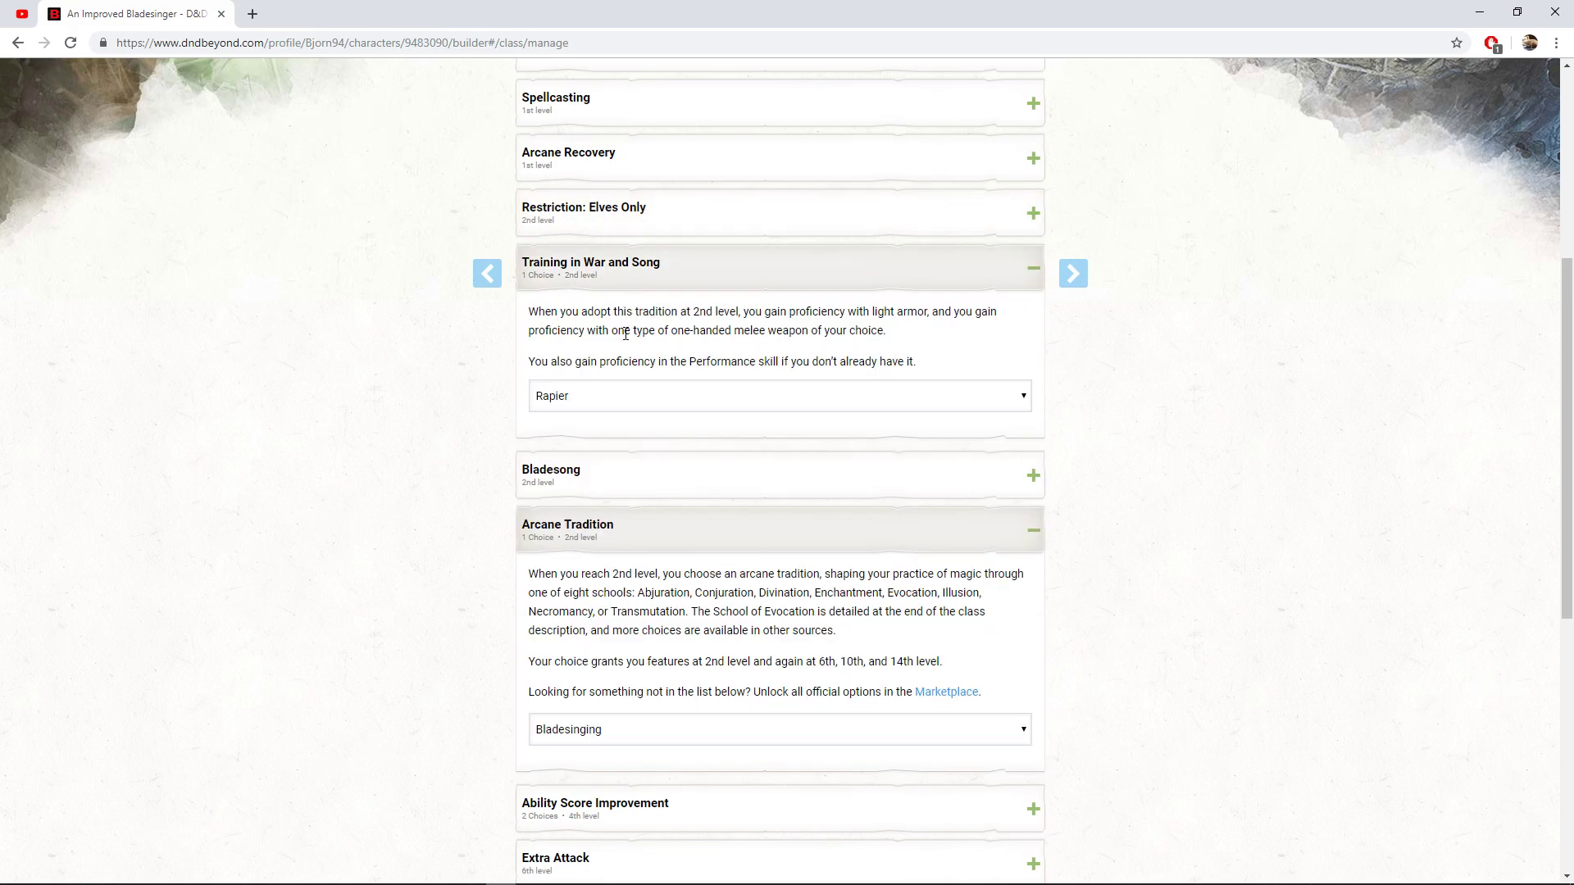
click(586, 410)
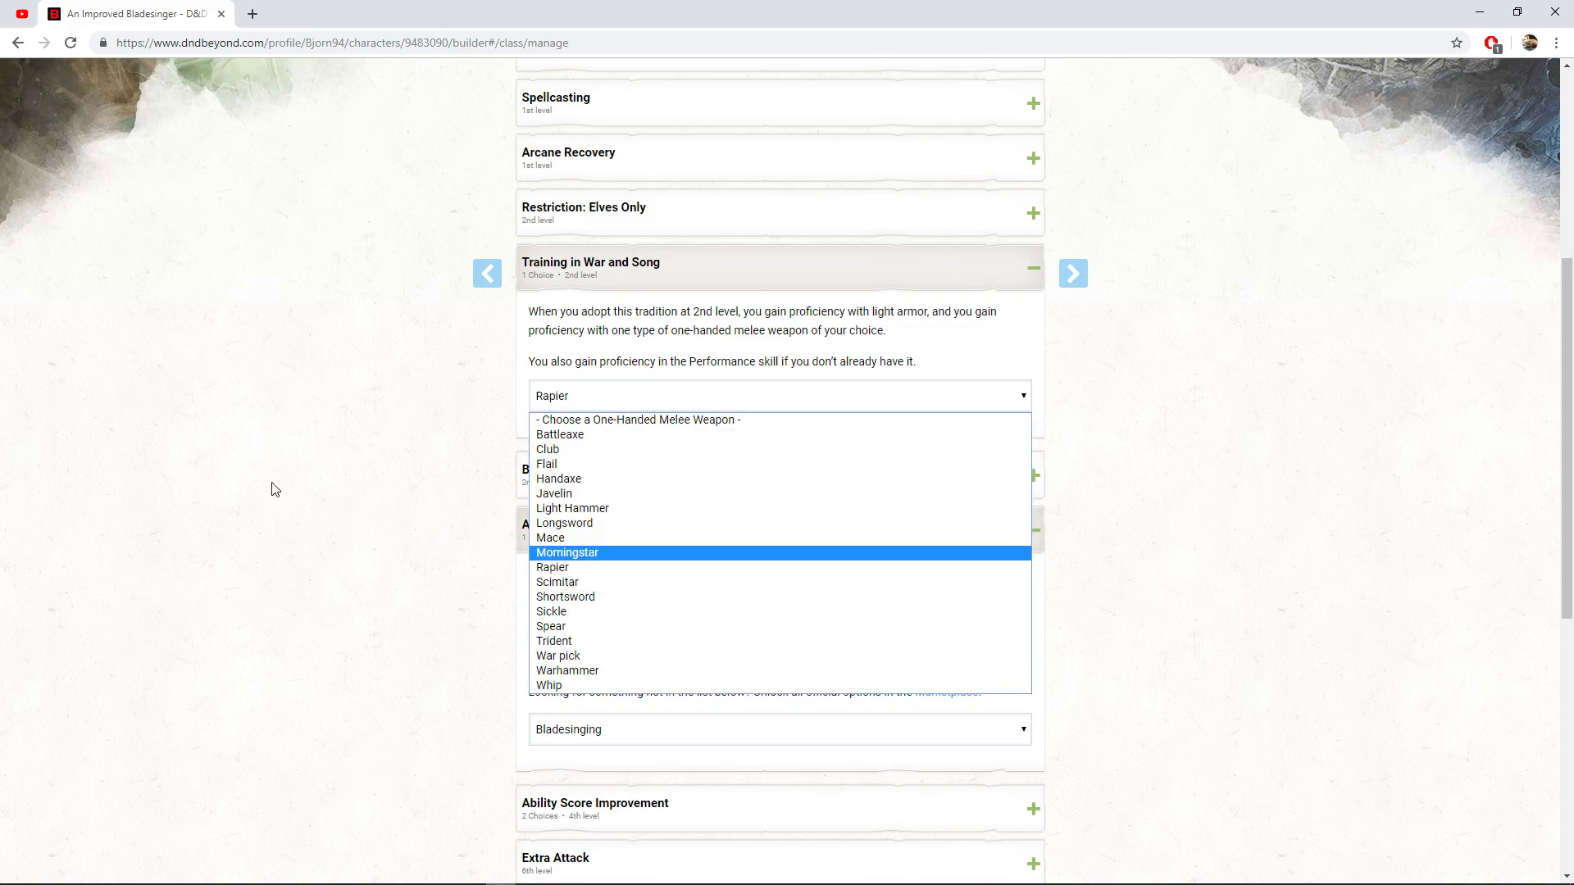
click(293, 501)
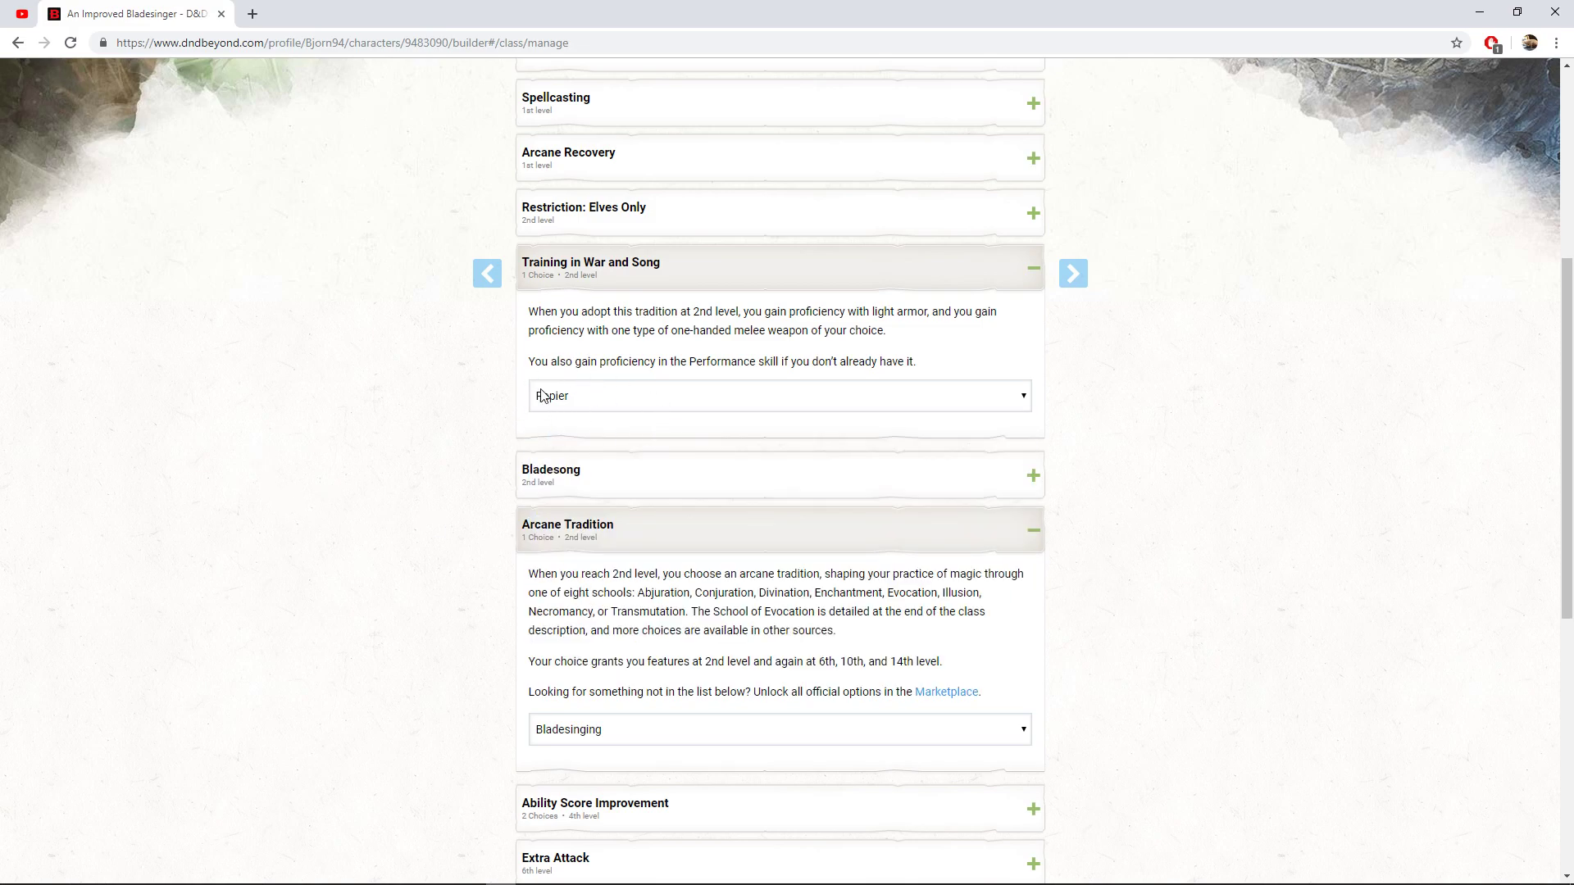
click(564, 398)
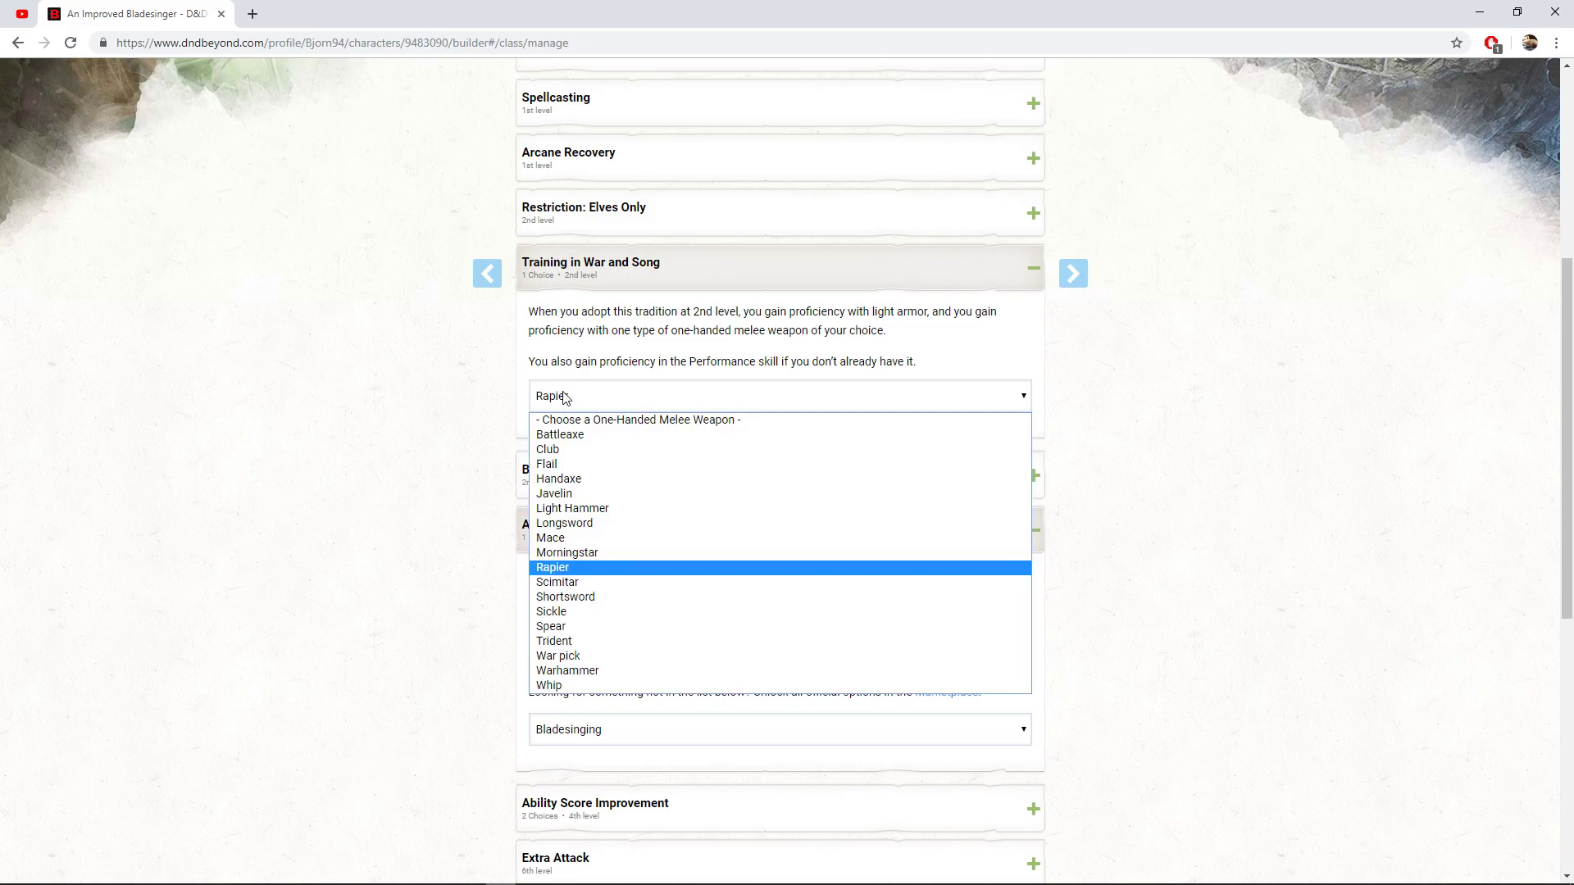
click(581, 525)
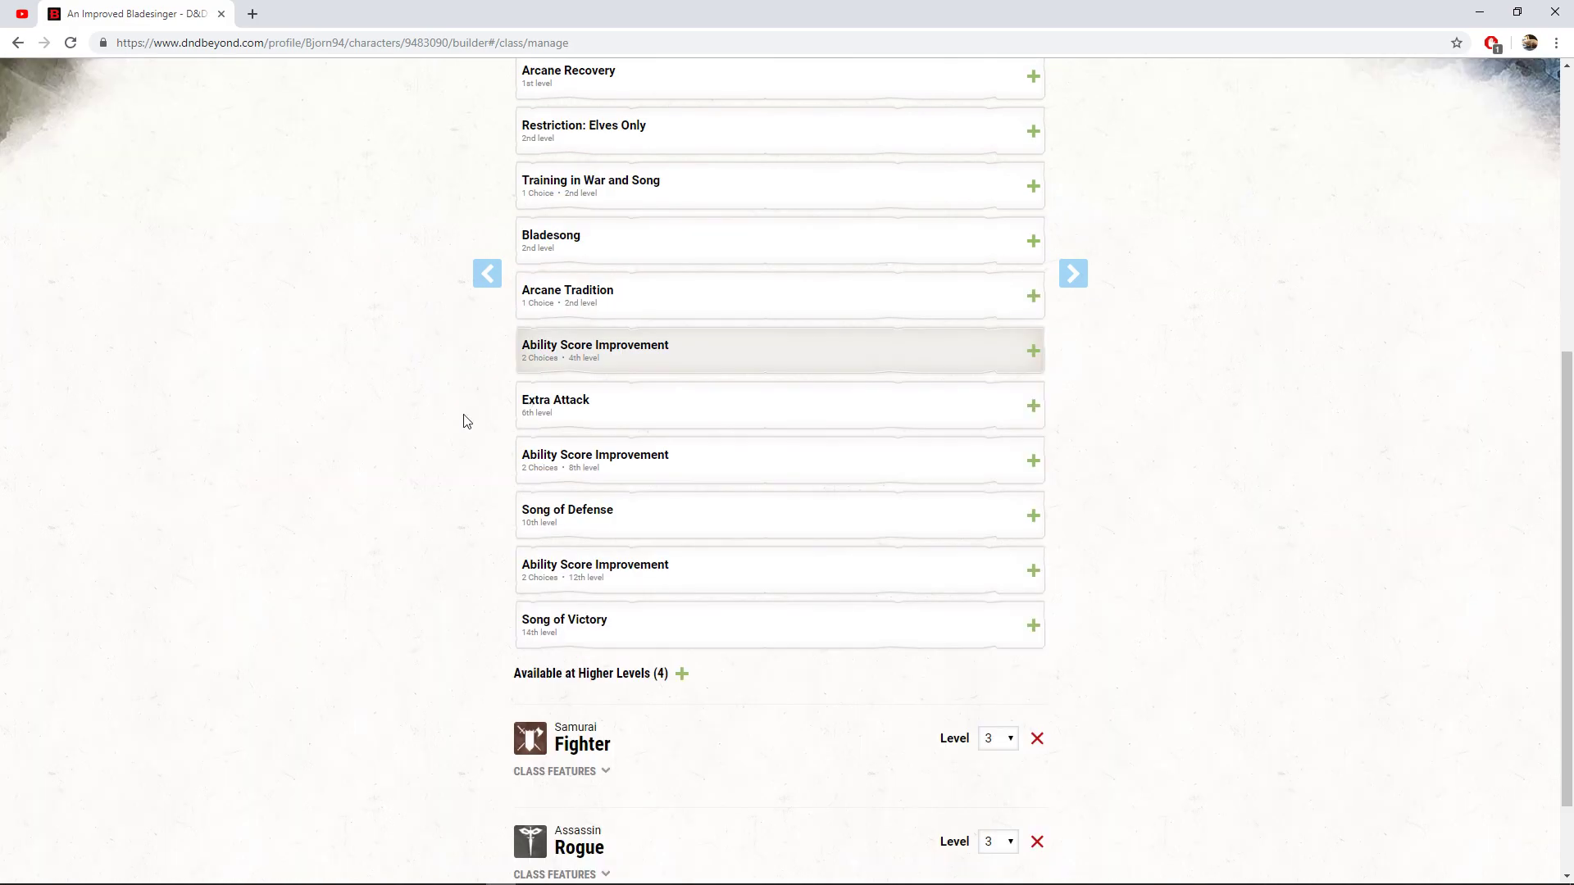
Review the Wizard's 4th-level Ability Score Improvement feat and the 6th-level Extra Attack feature
scroll(331, 485, down, 1)
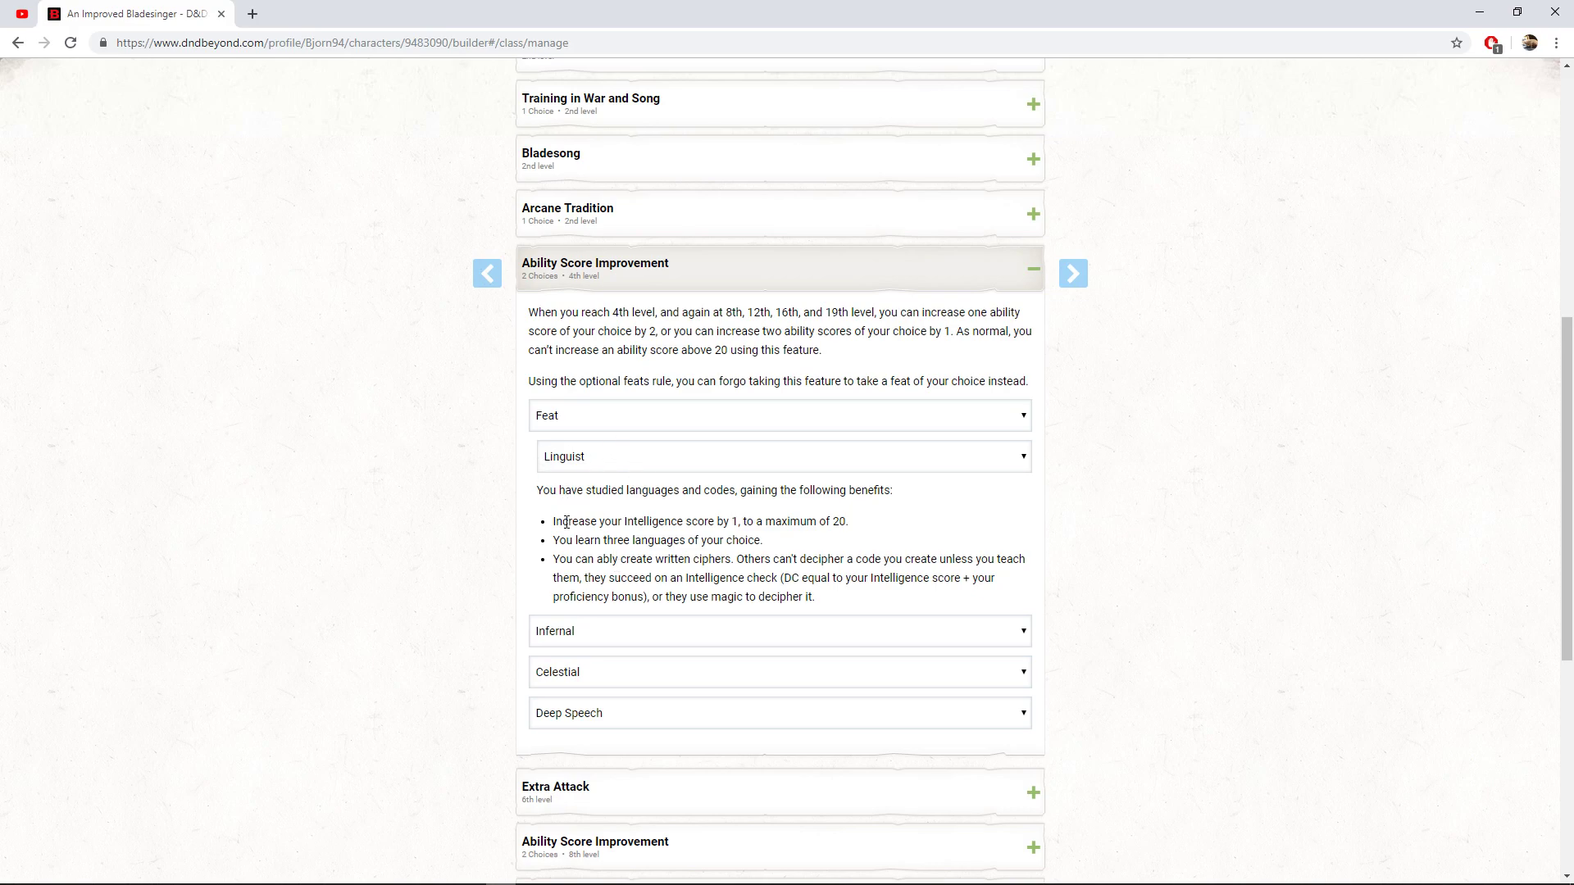
click(623, 268)
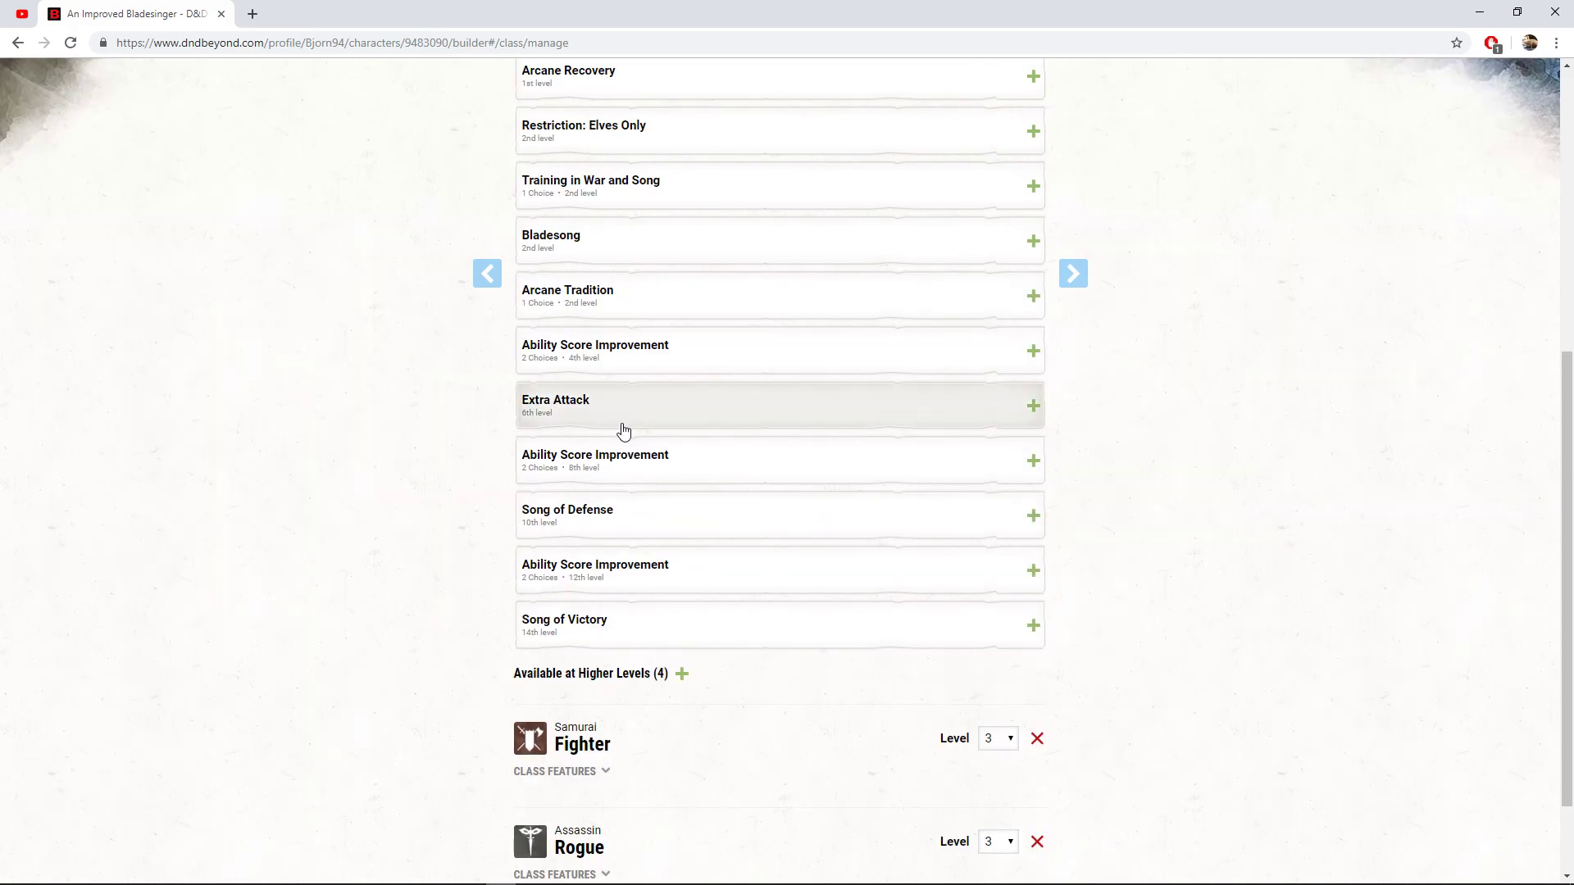
click(582, 407)
scroll(621, 581, down, 3)
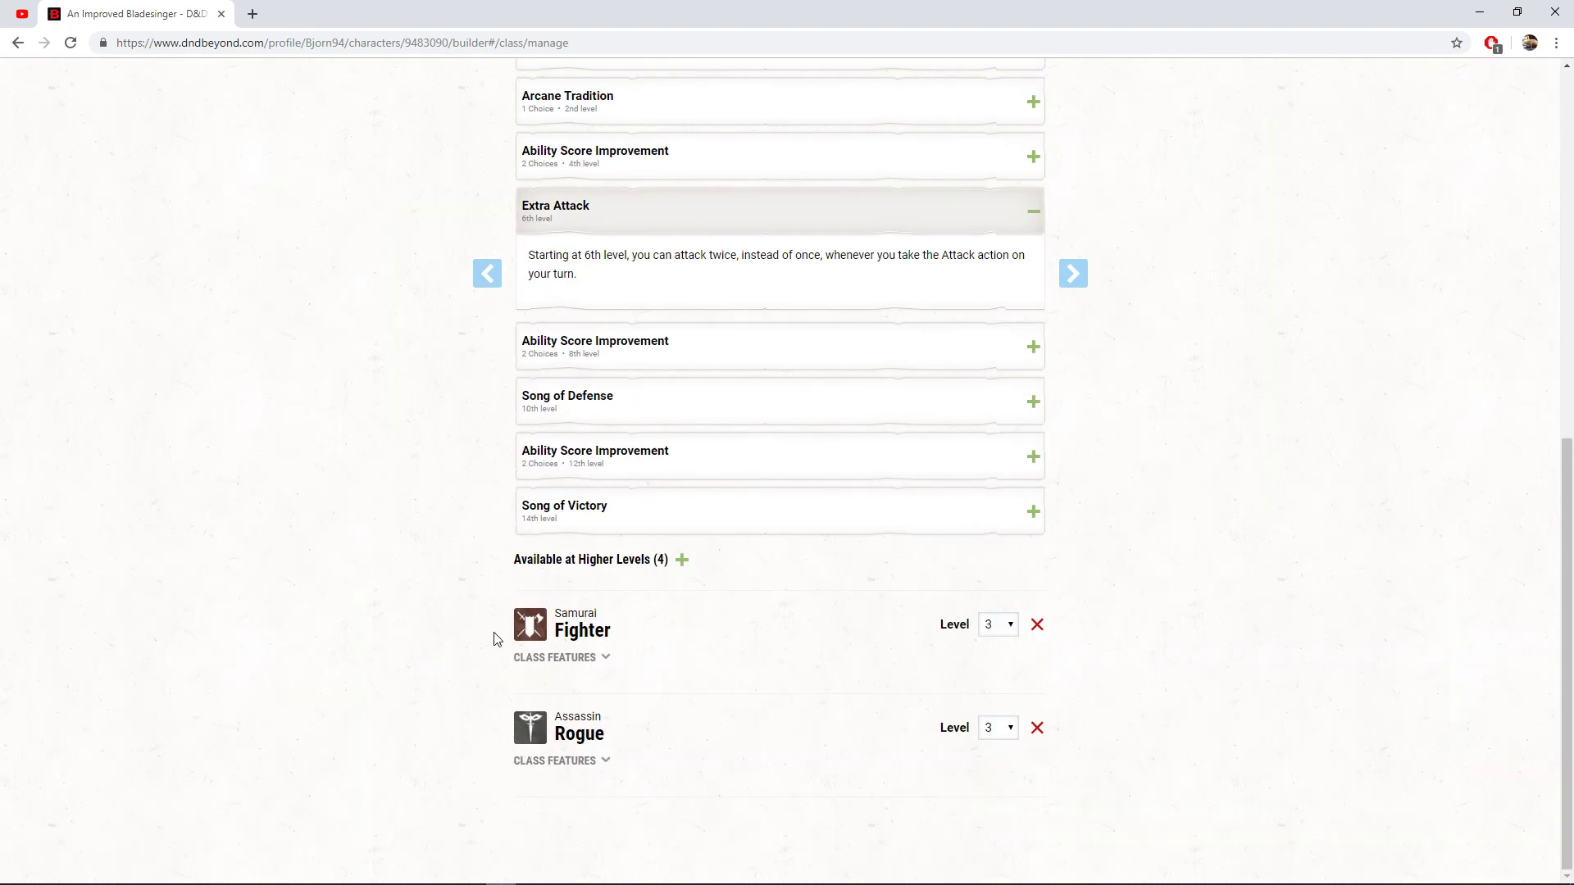
scroll(456, 693, up, 2)
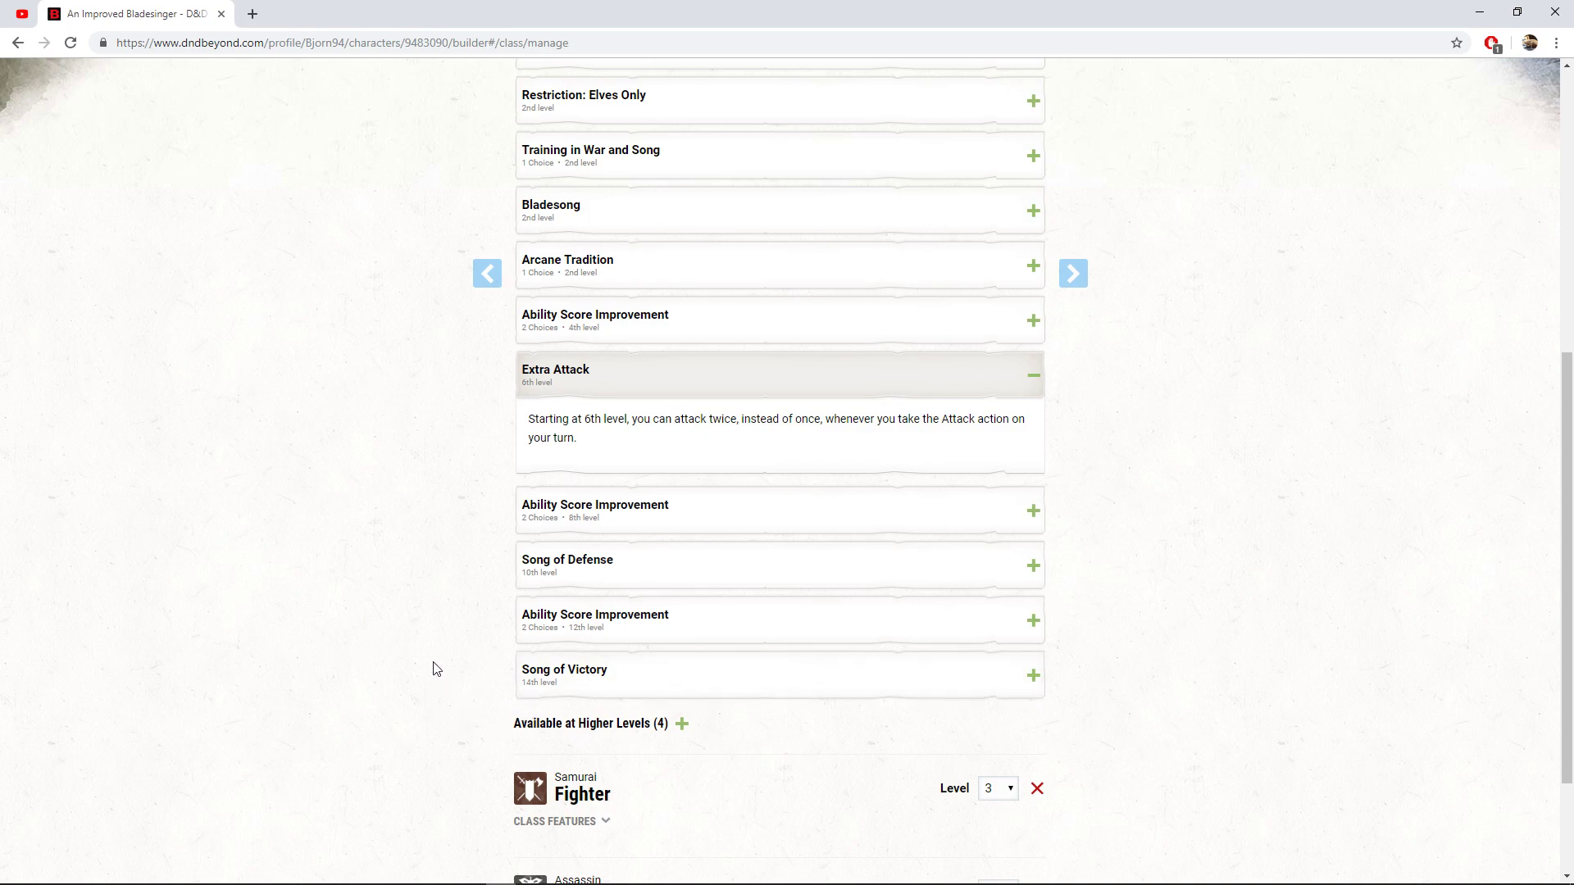
Read the feat chosen for the Wizard's 8th-level Ability Score Improvement and the 10th-level Song of Defense description
click(623, 508)
scroll(418, 561, down, 1)
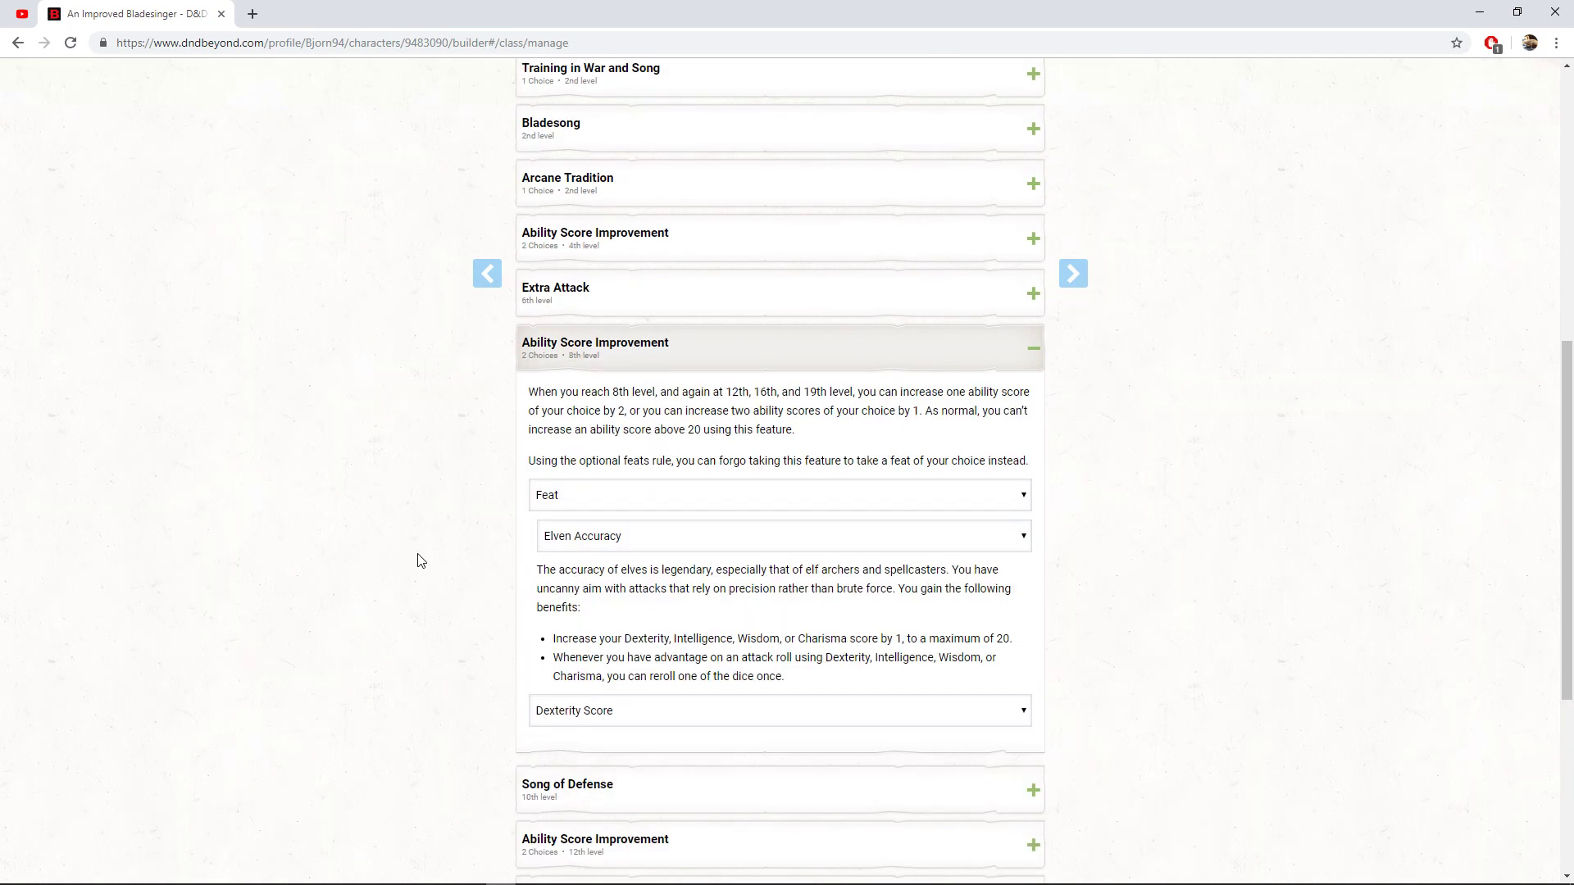
scroll(390, 509, down, 1)
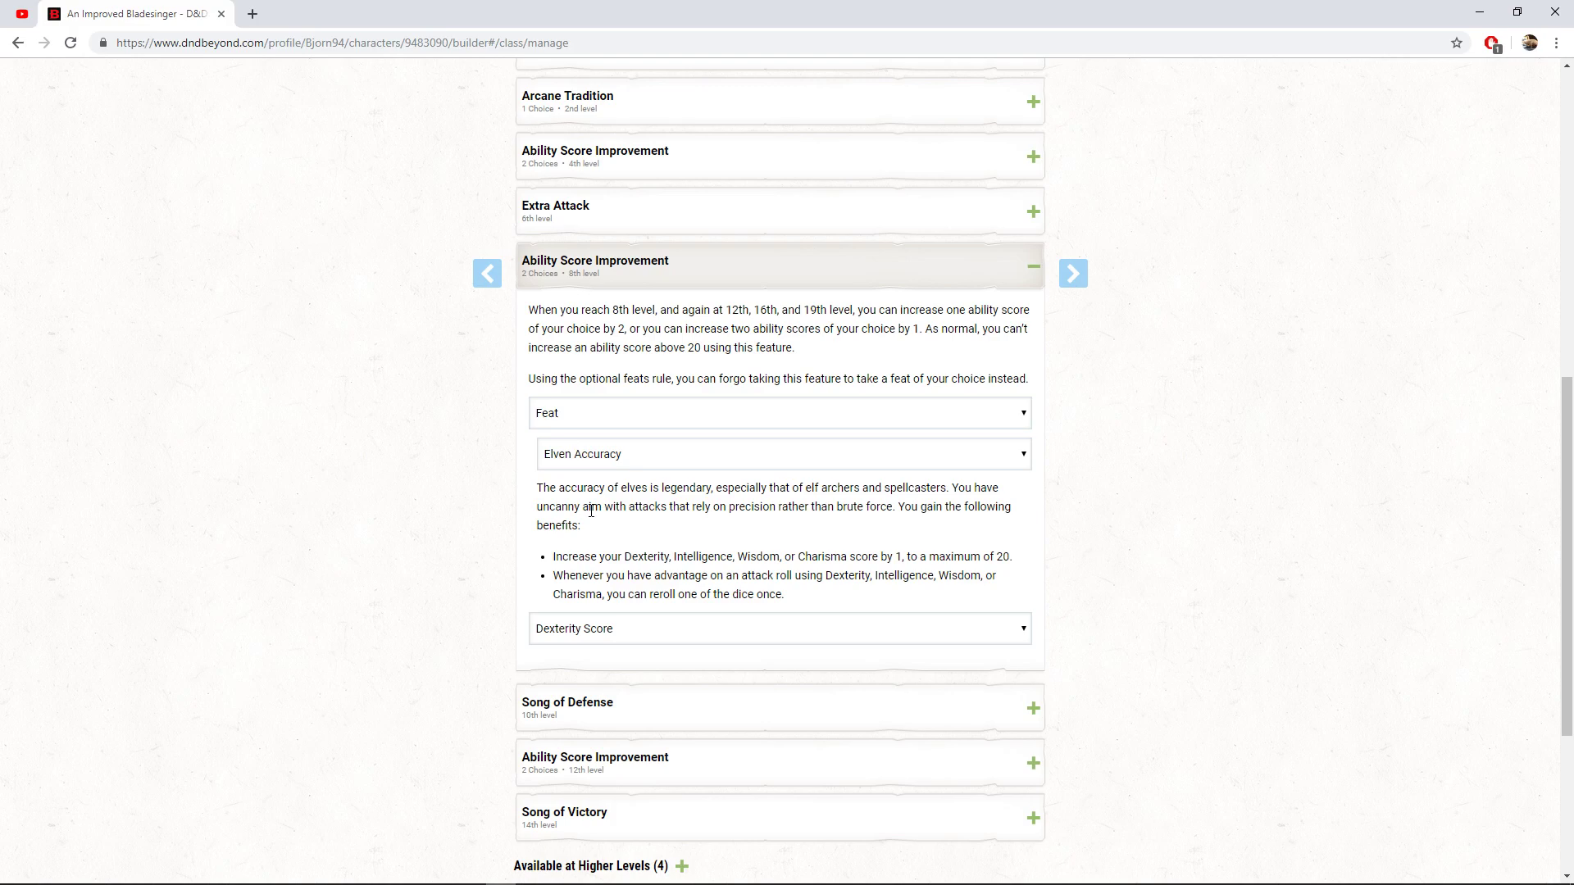
click(574, 706)
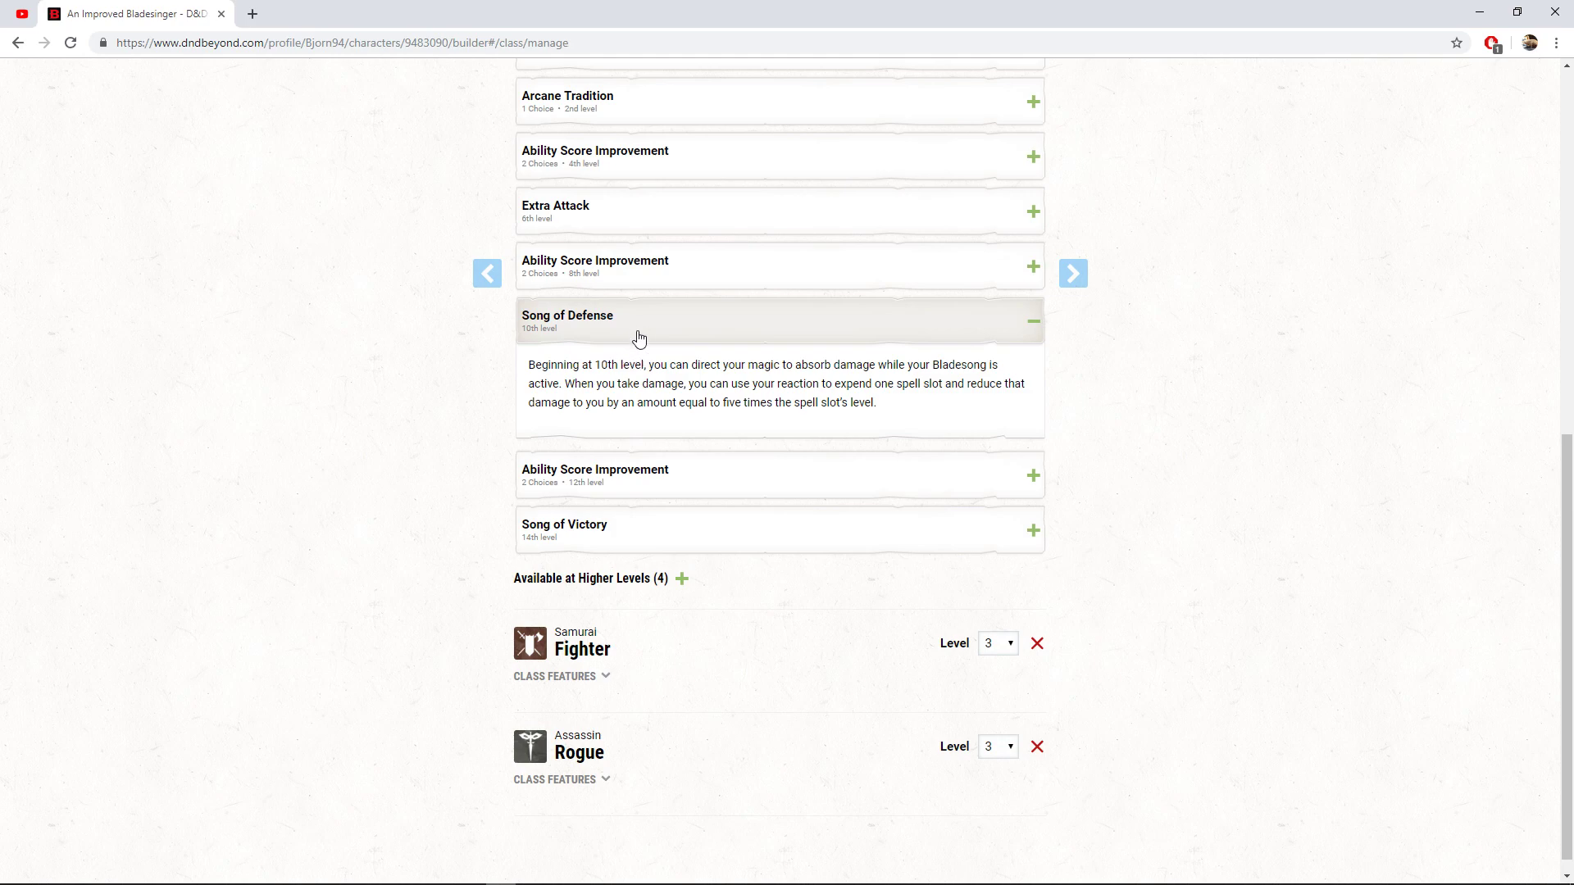
Review the Prodigy feat in the Wizard's 12th-level Ability Score Improvement, including the skill options for its expertise choice
click(623, 476)
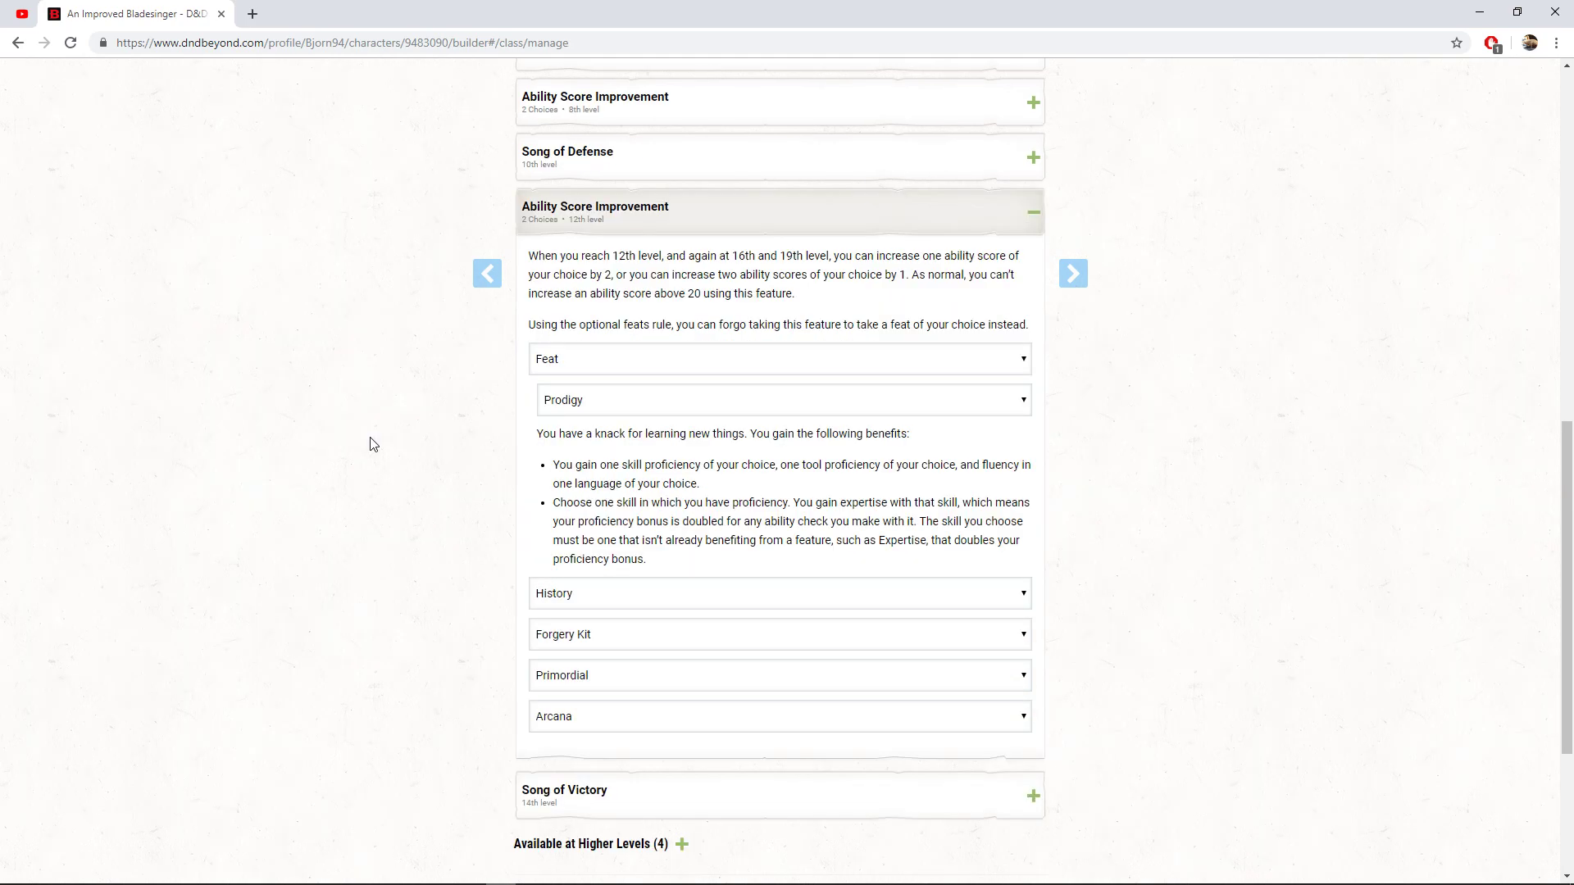
scroll(371, 444, down, 1)
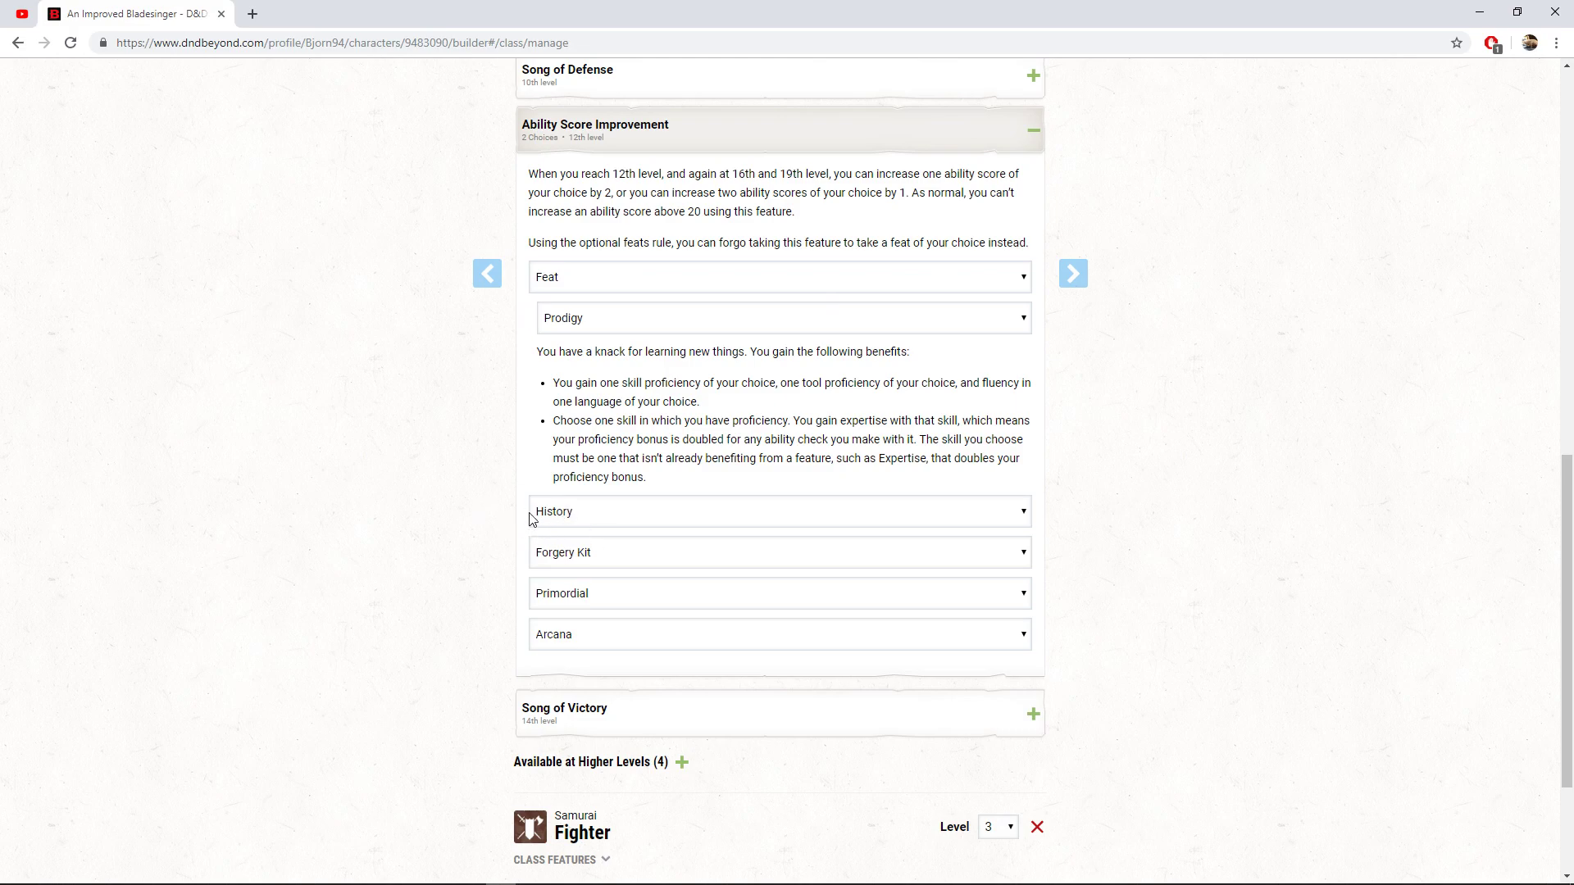
scroll(597, 565, down, 2)
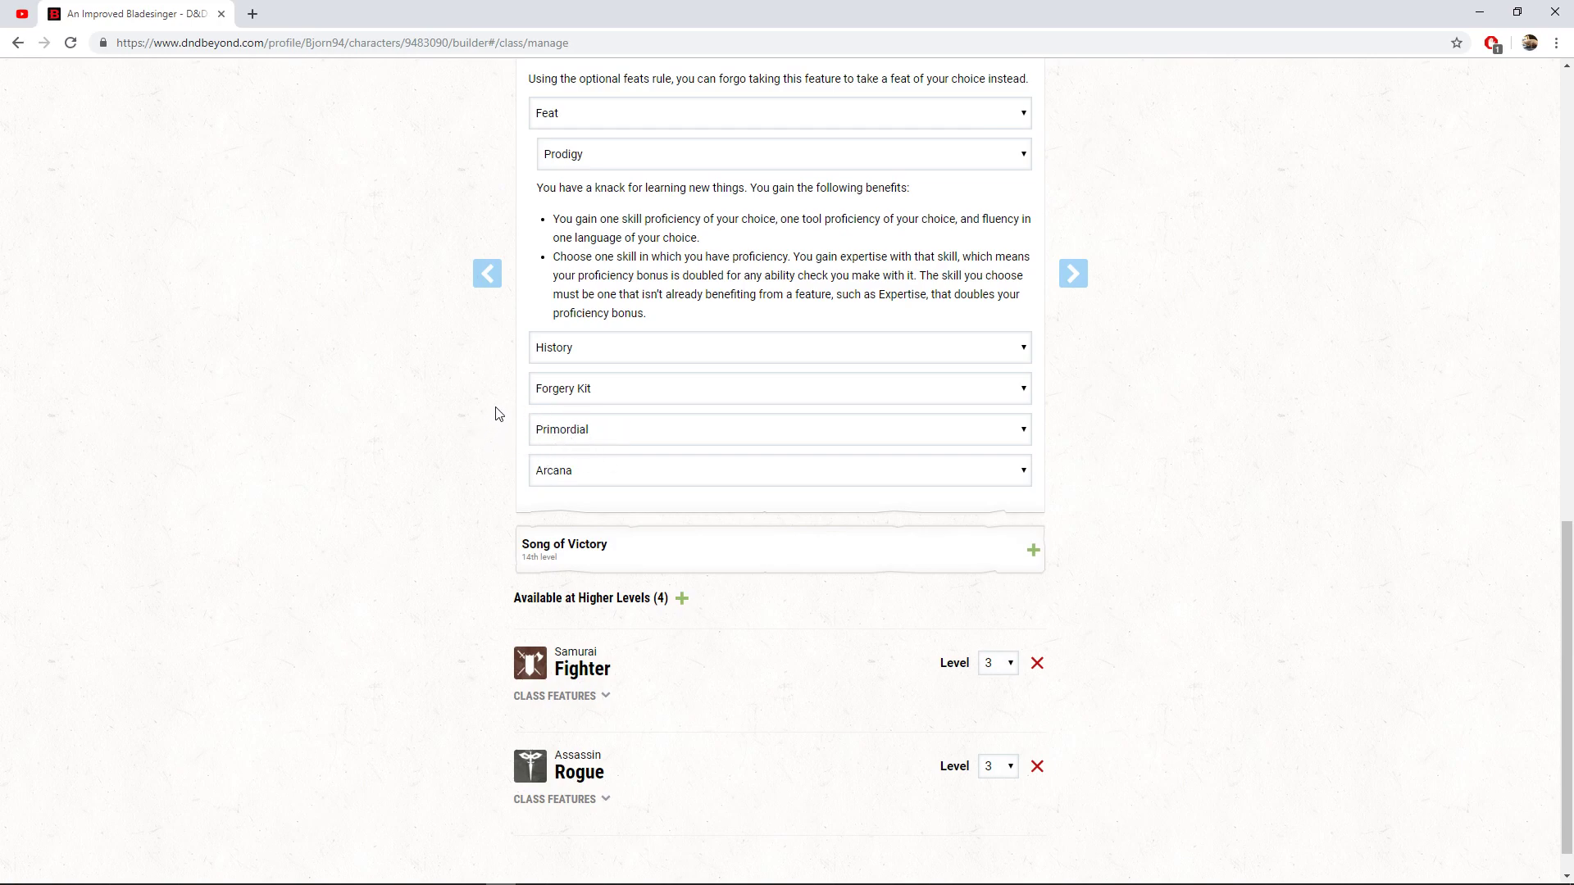
click(594, 484)
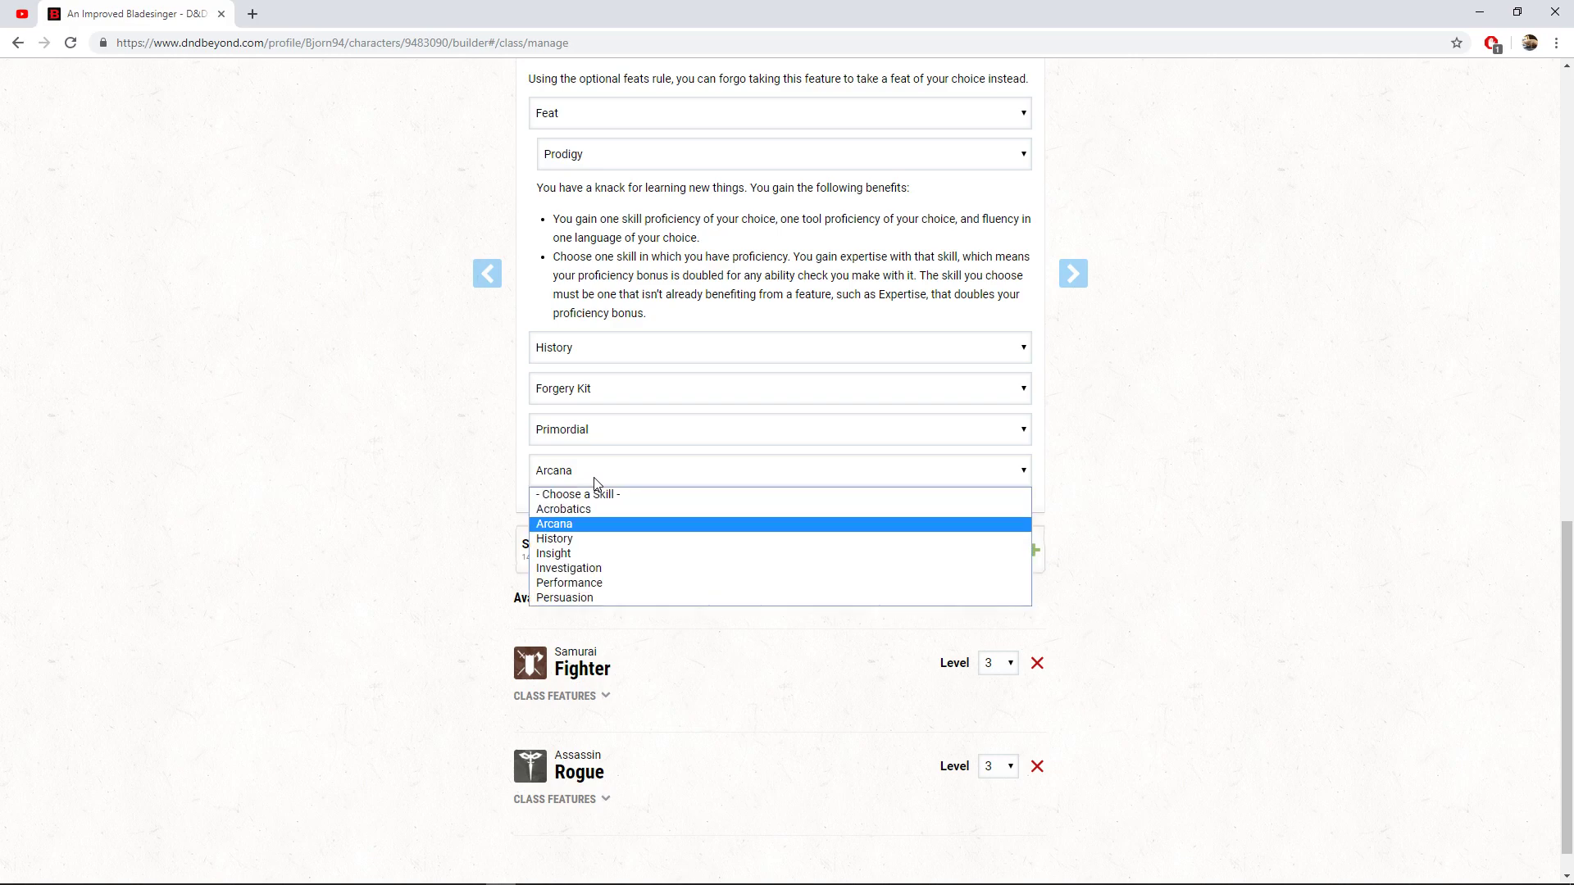
click(352, 410)
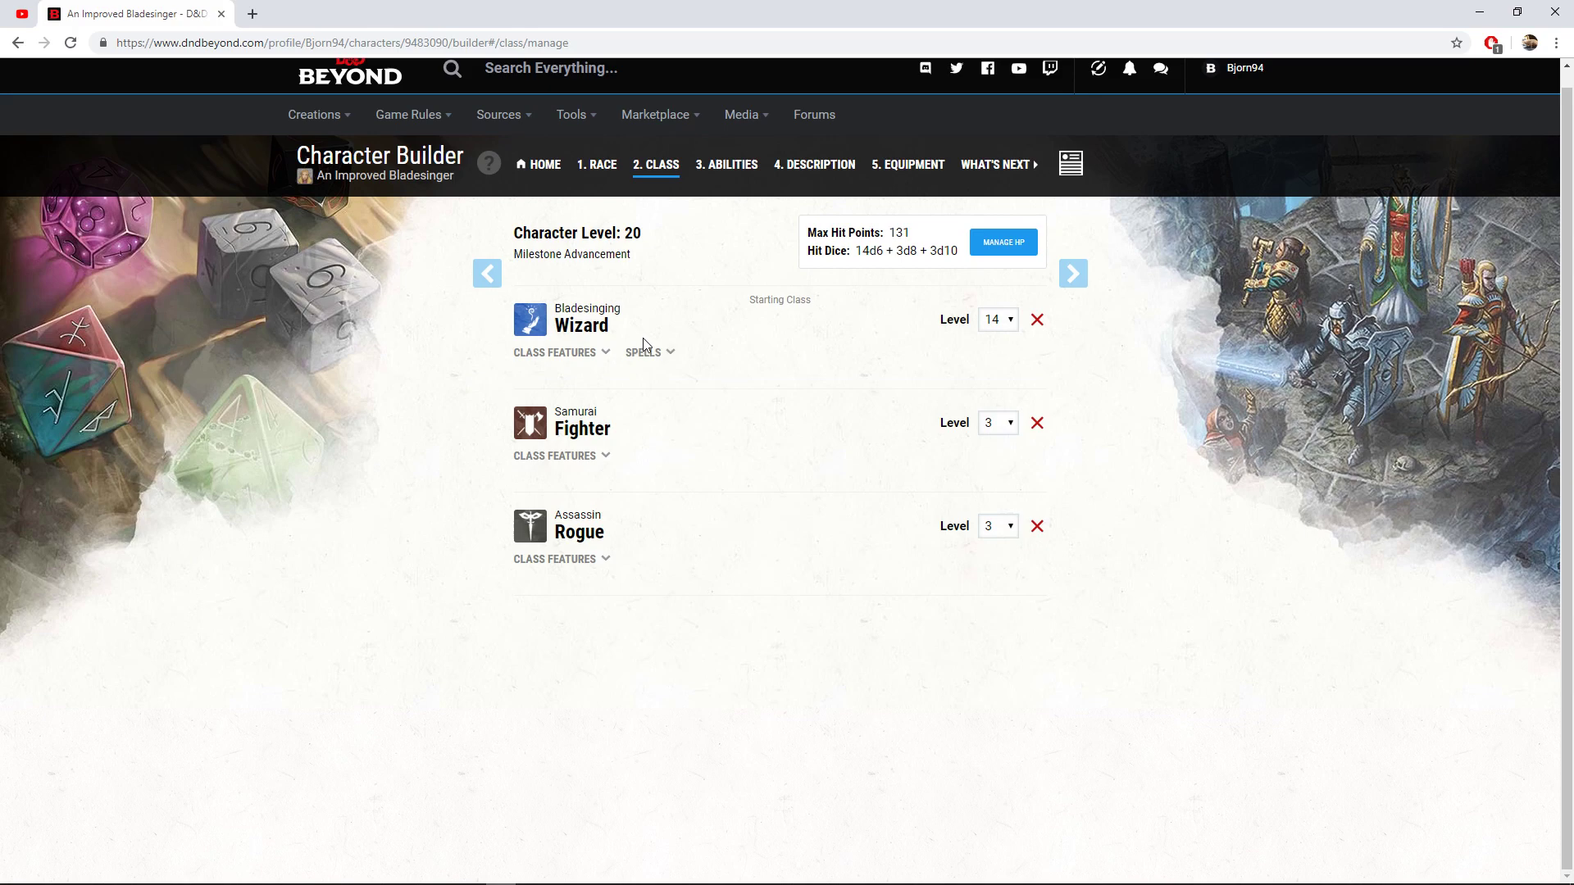
Look through the Wizard's prepared spells, from the cantrips to the higher-level spells
click(638, 353)
scroll(437, 522, down, 2)
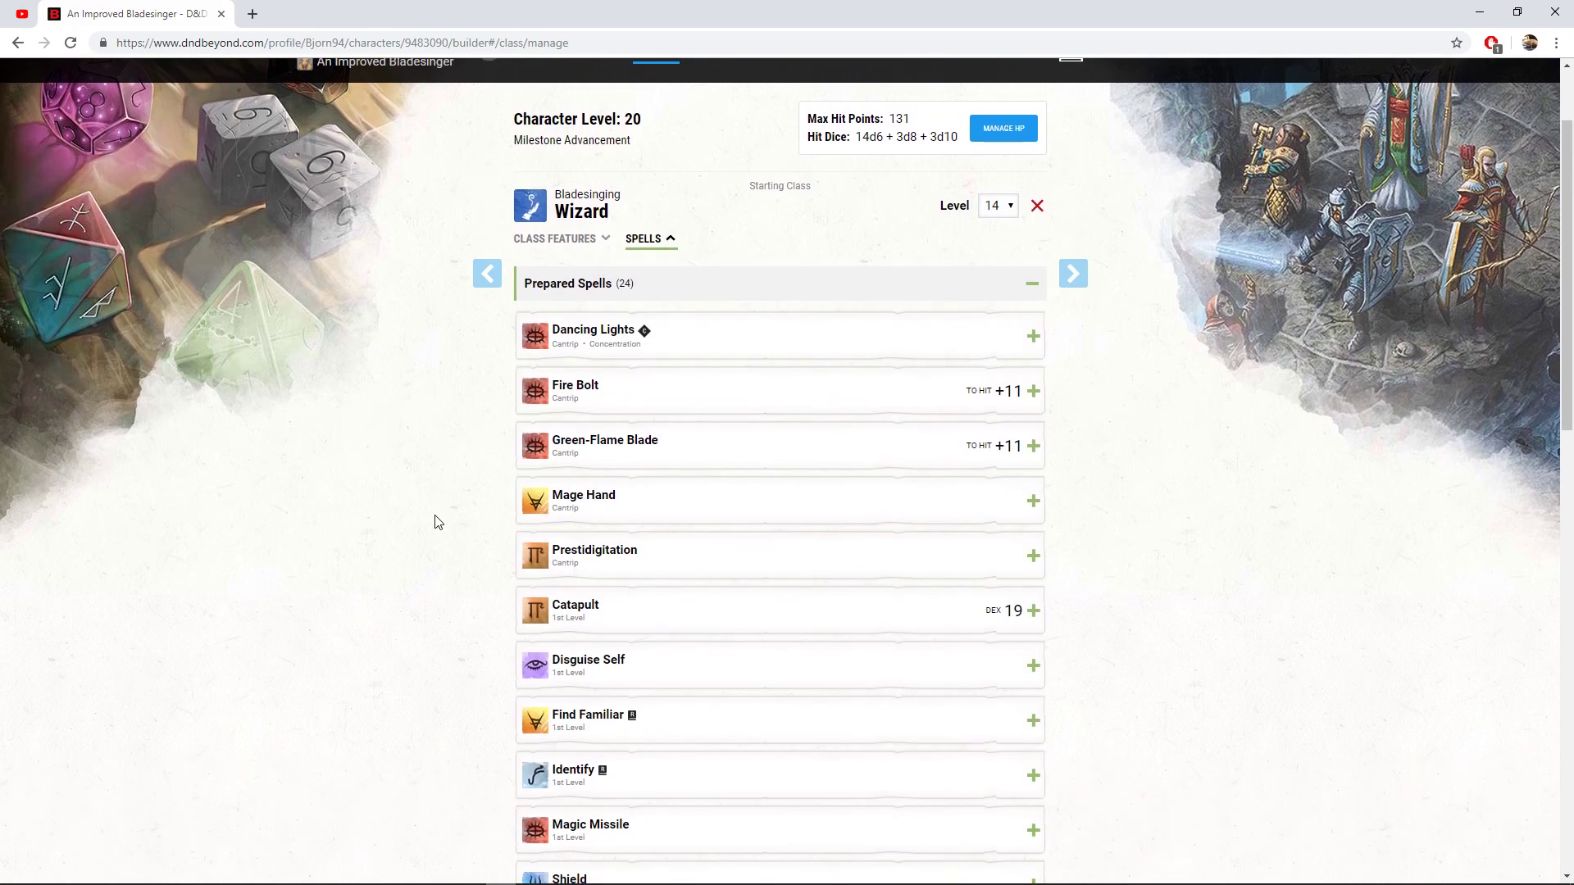
scroll(632, 399, down, 3)
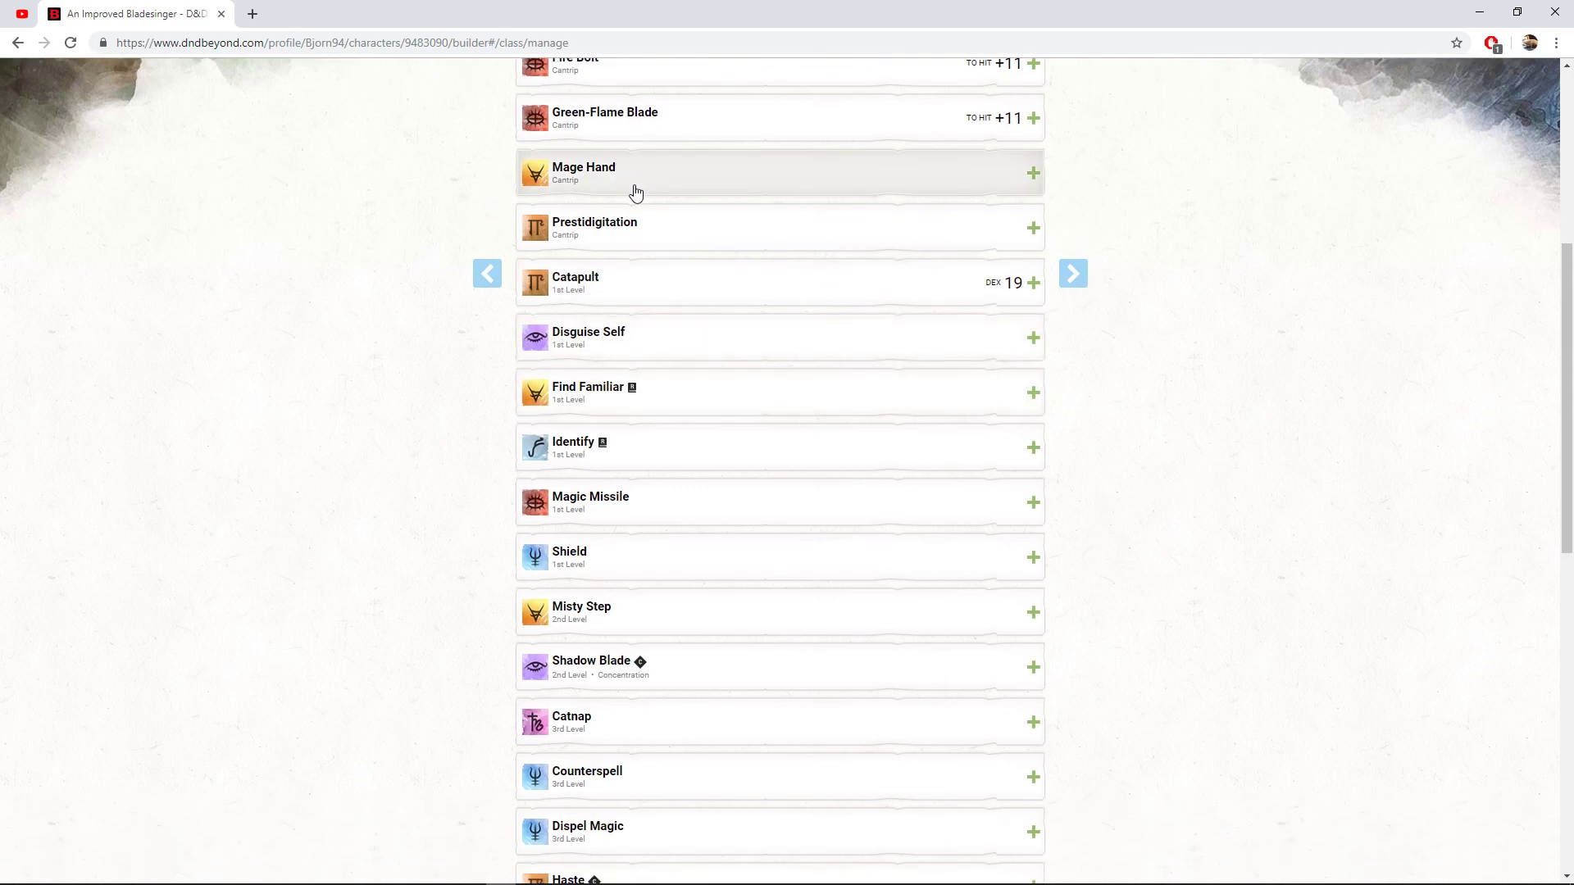
scroll(641, 238, up, 1)
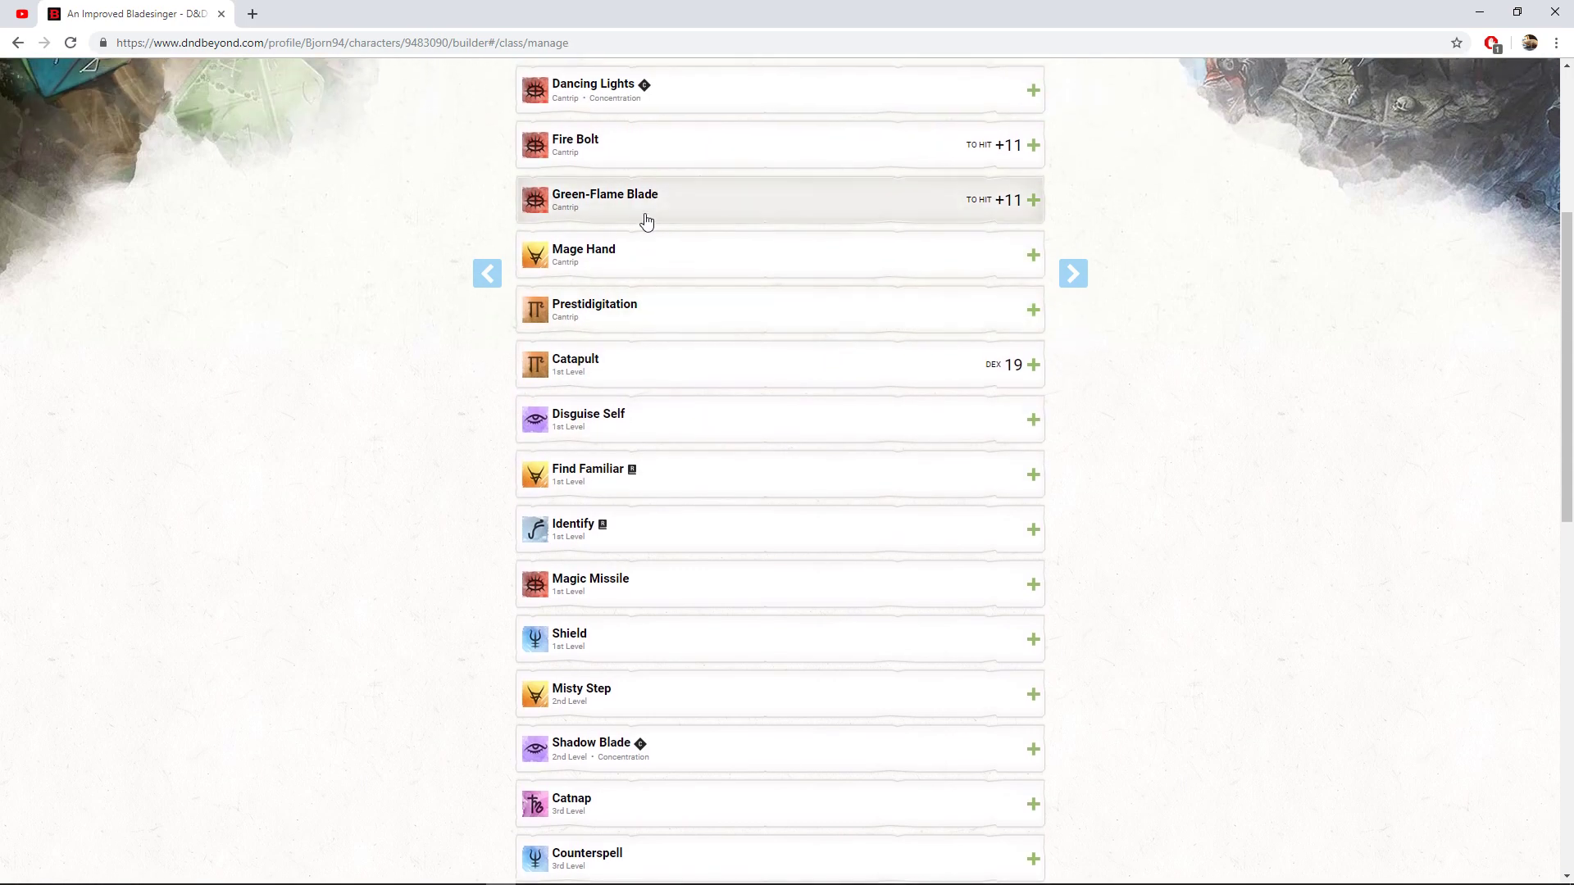
scroll(468, 377, down, 2)
scroll(455, 382, down, 3)
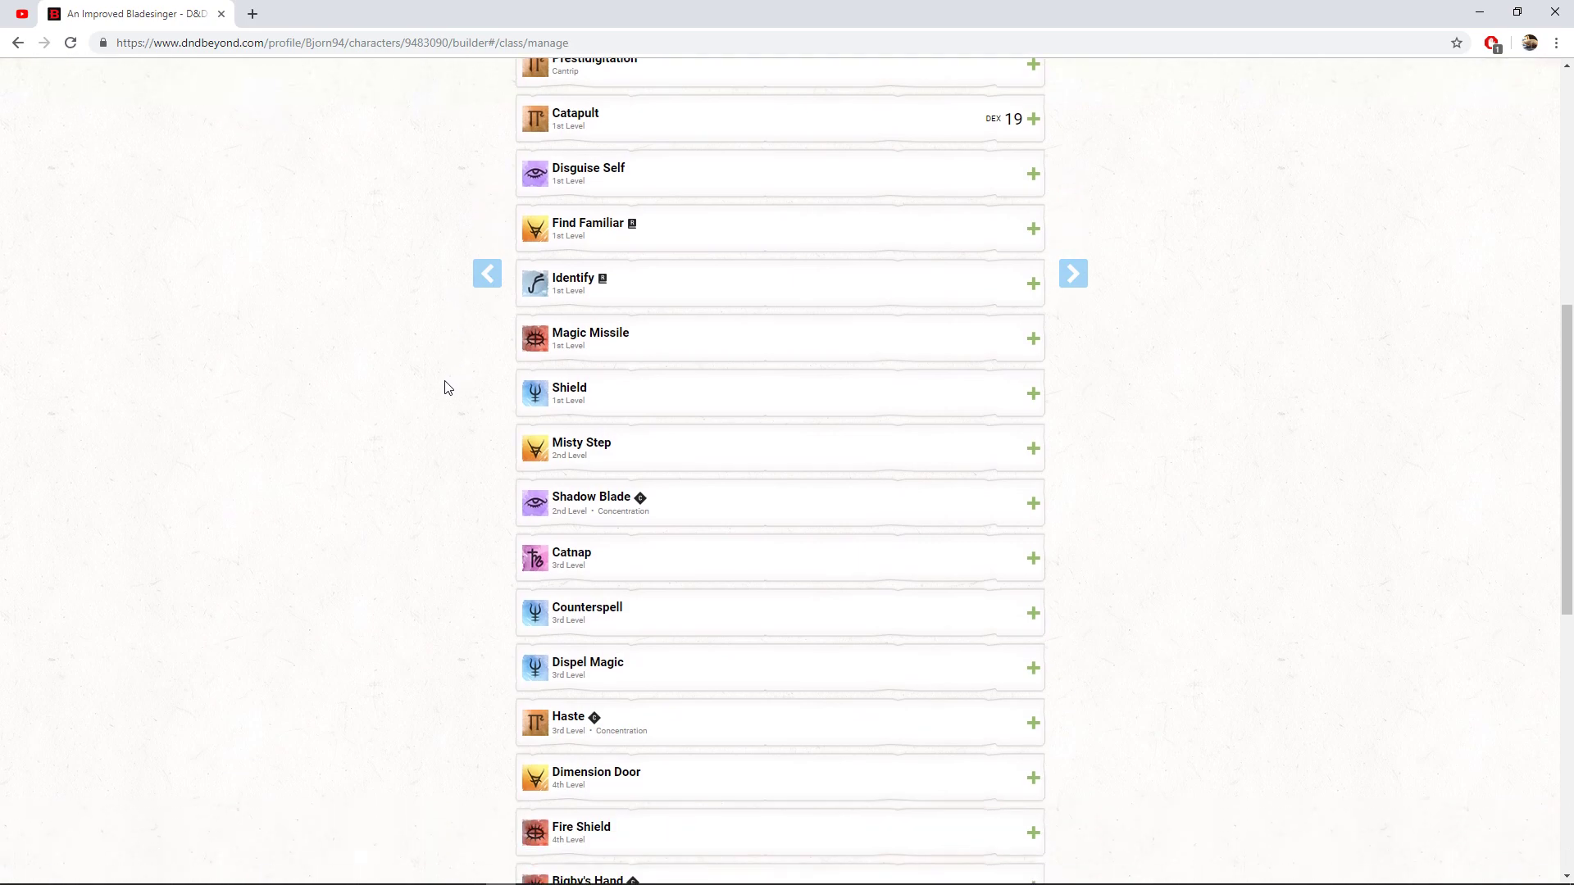
Read the Shadow Blade spell description, focusing on its damage at higher spell slot levels
click(716, 356)
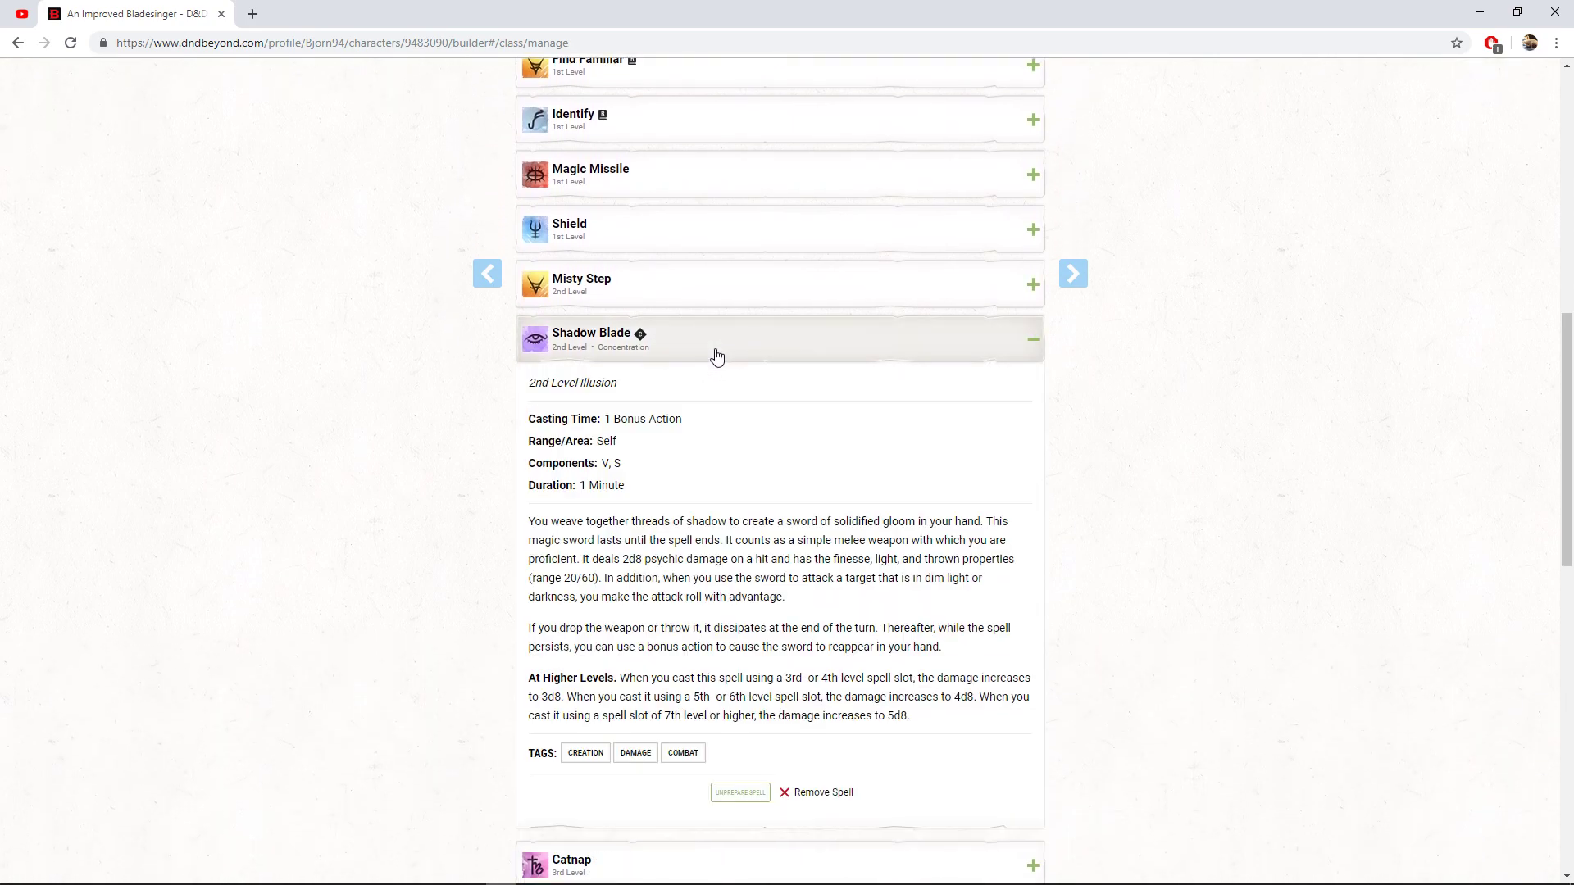
scroll(681, 449, down, 1)
scroll(684, 500, down, 1)
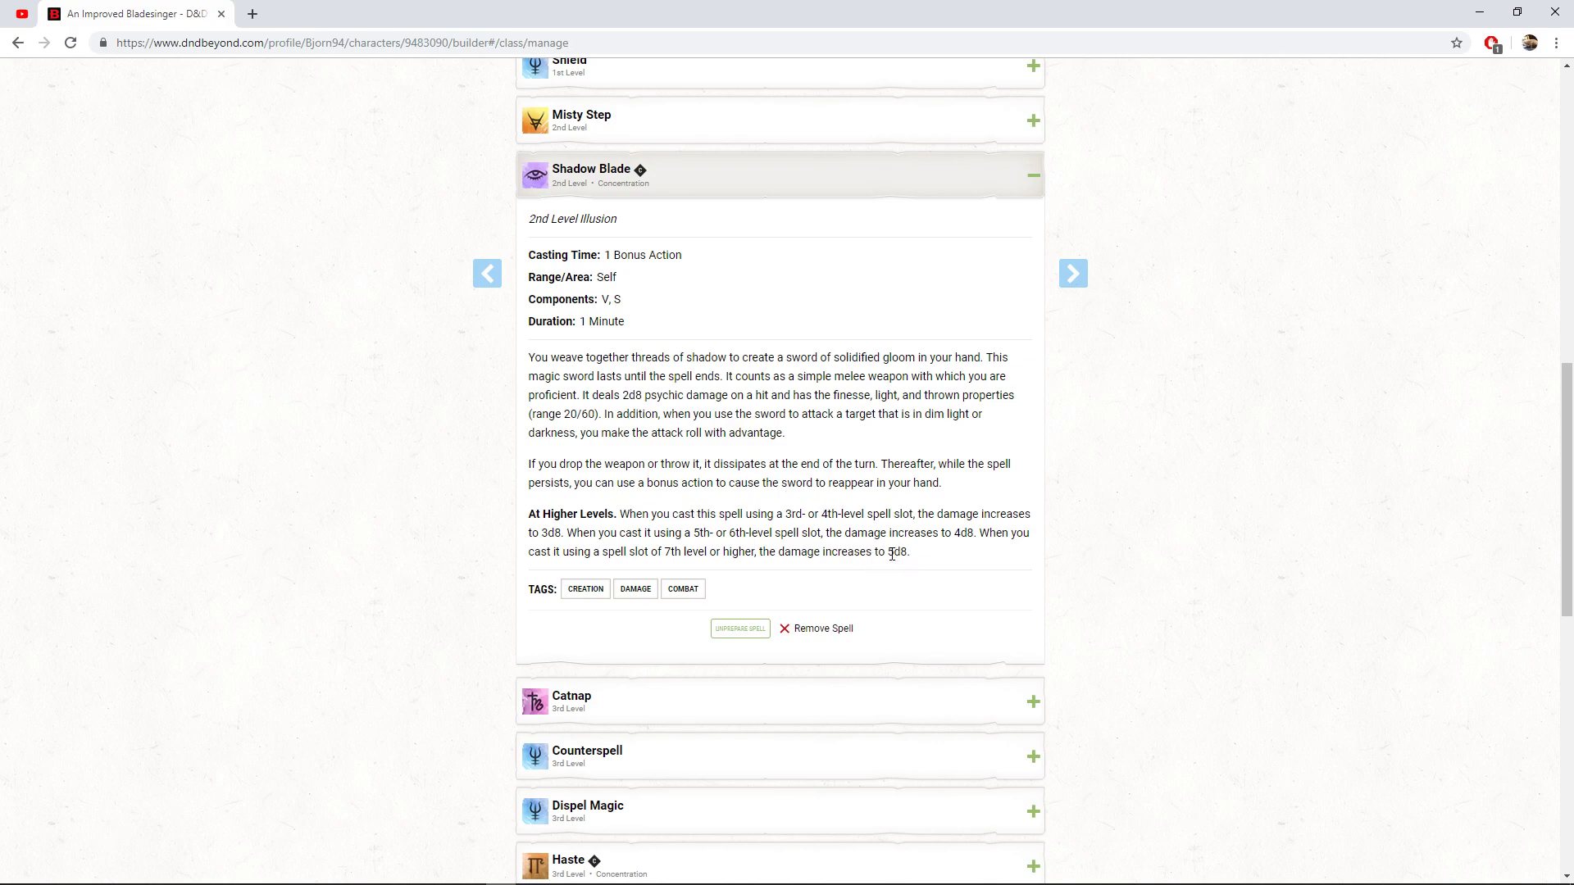
drag(892, 555, 905, 557)
drag(662, 551, 723, 552)
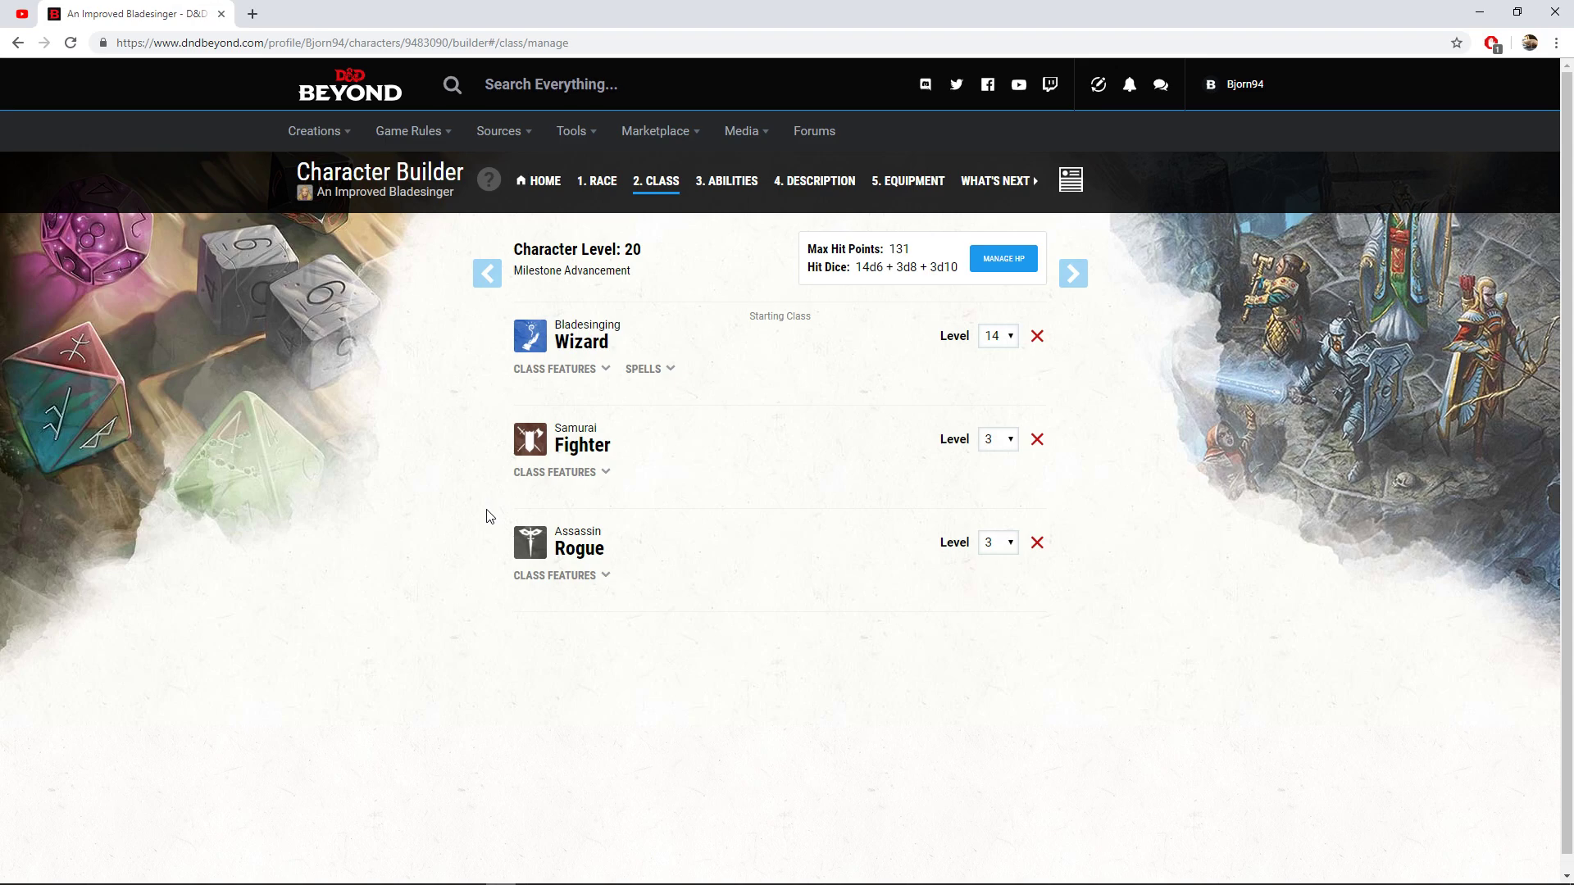
Review the Fighter's class features and the option chosen for its Fighting Style
click(556, 472)
scroll(607, 443, down, 2)
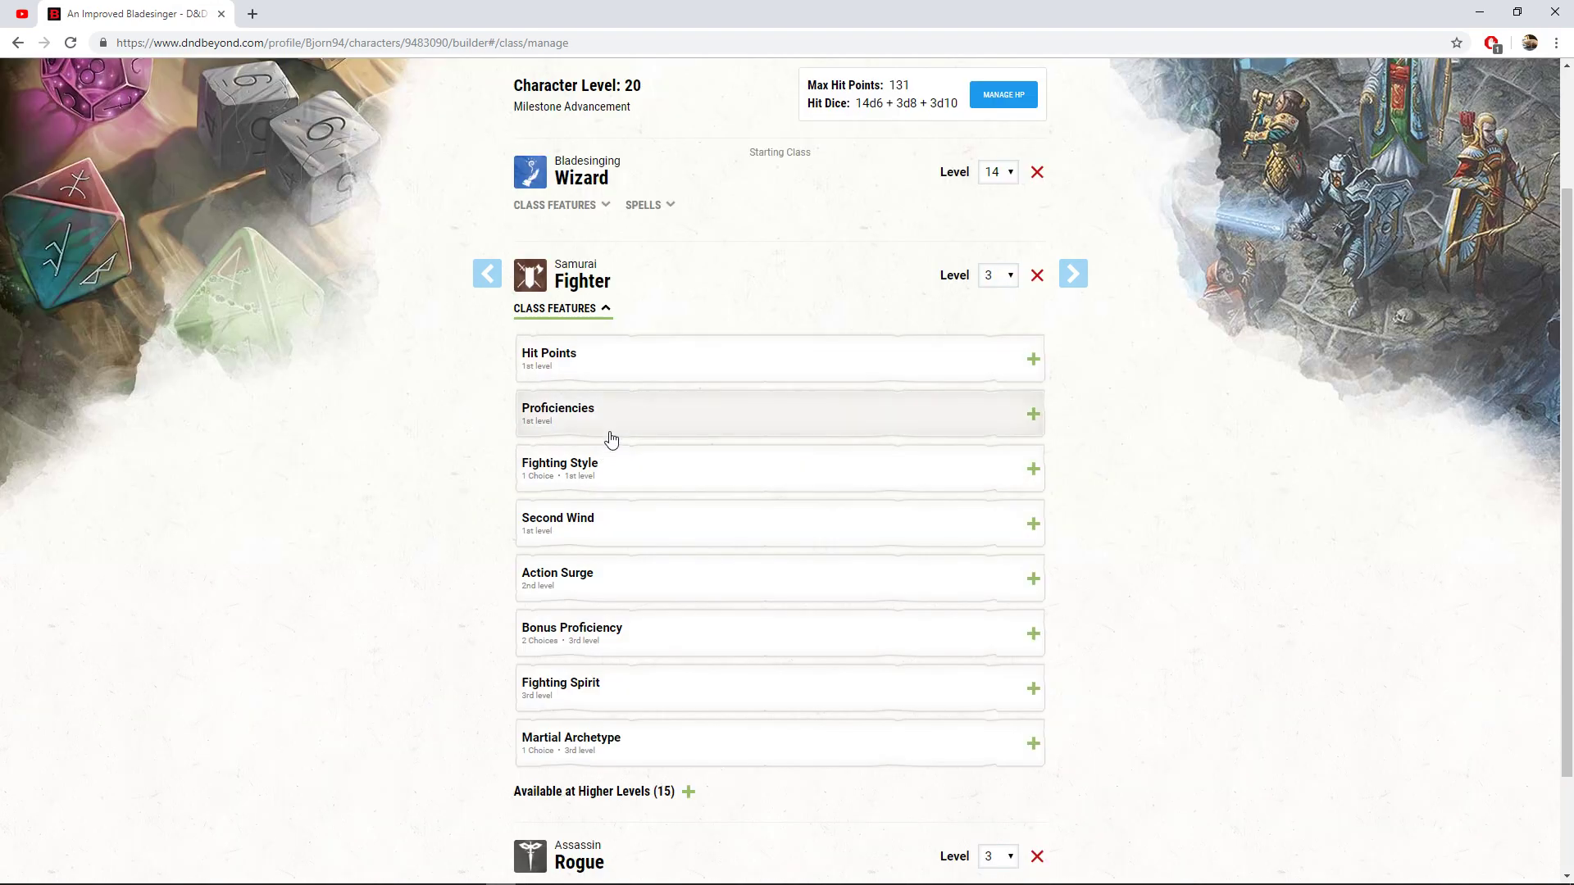
click(650, 467)
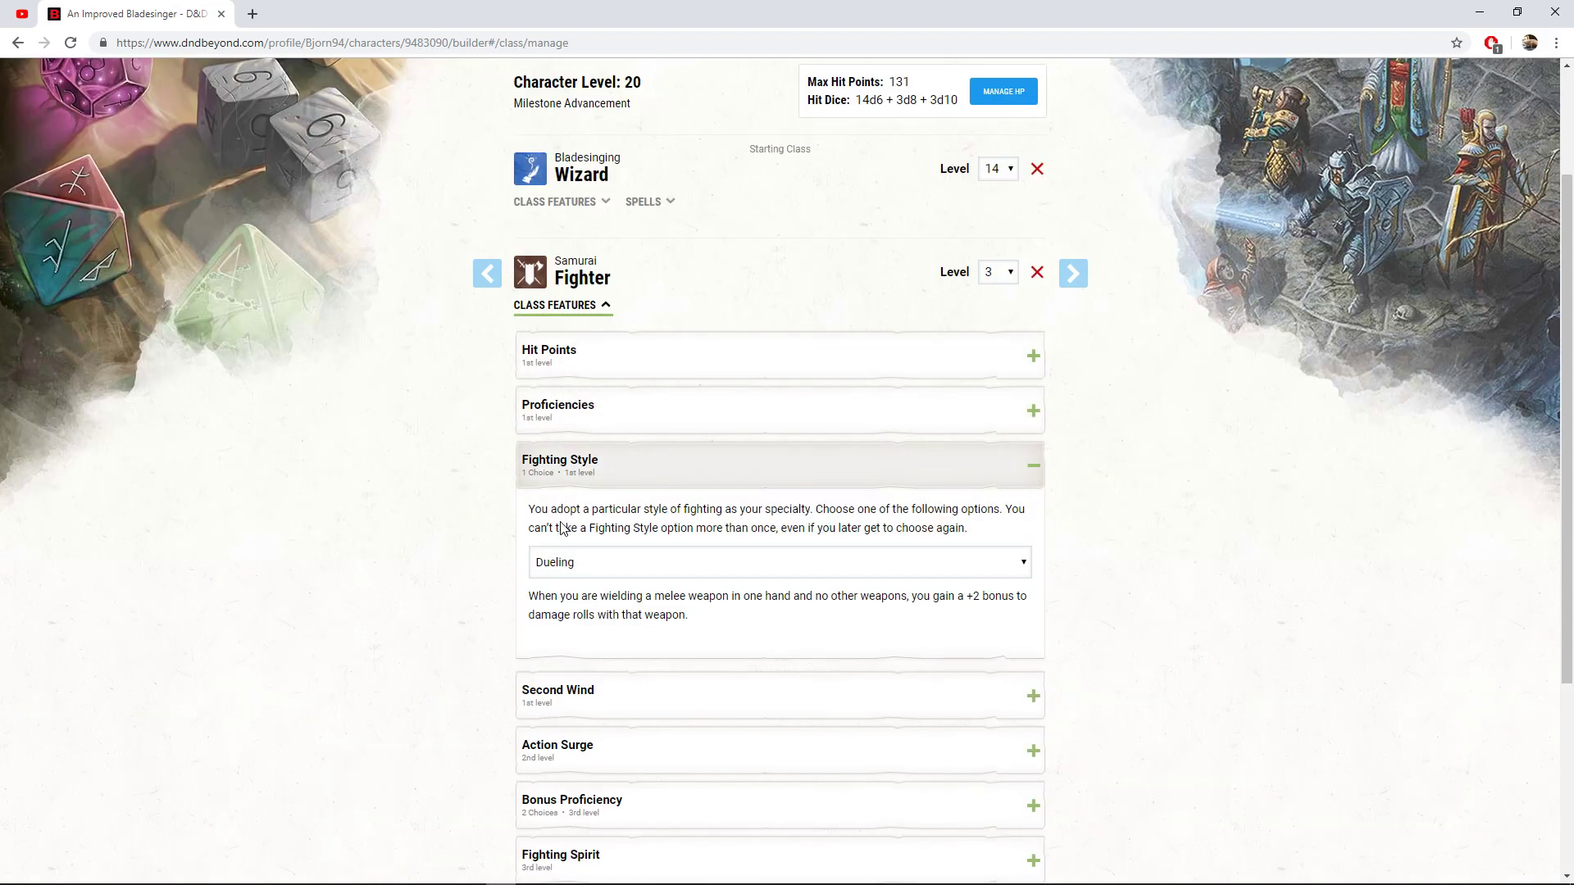
scroll(578, 541, down, 1)
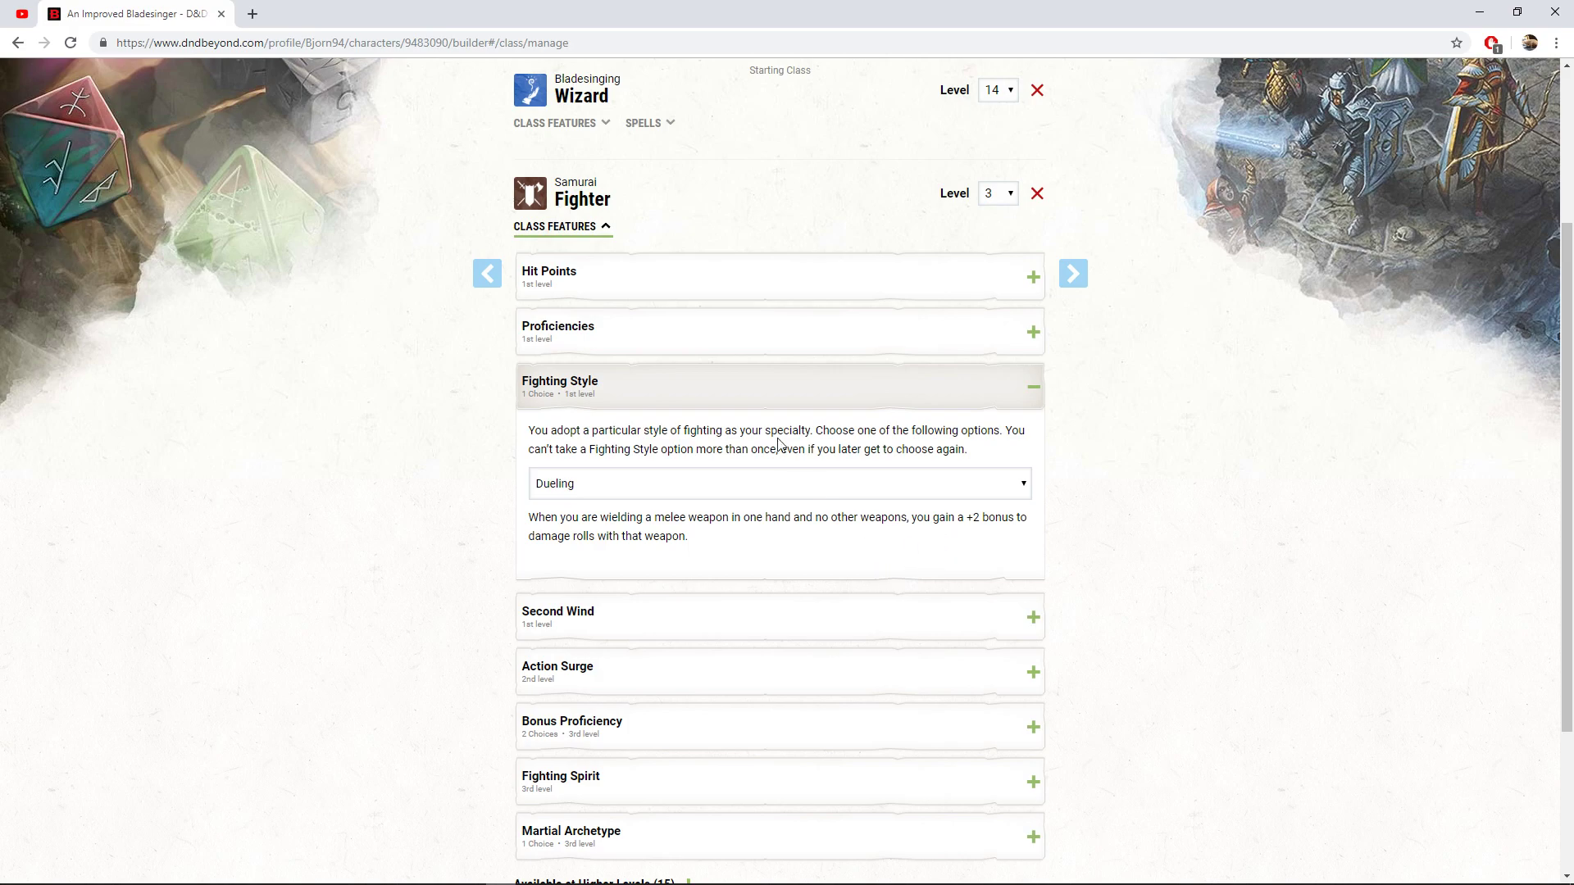
click(574, 389)
Read the Fighter's Second Wind and Action Surge feature descriptions
click(604, 450)
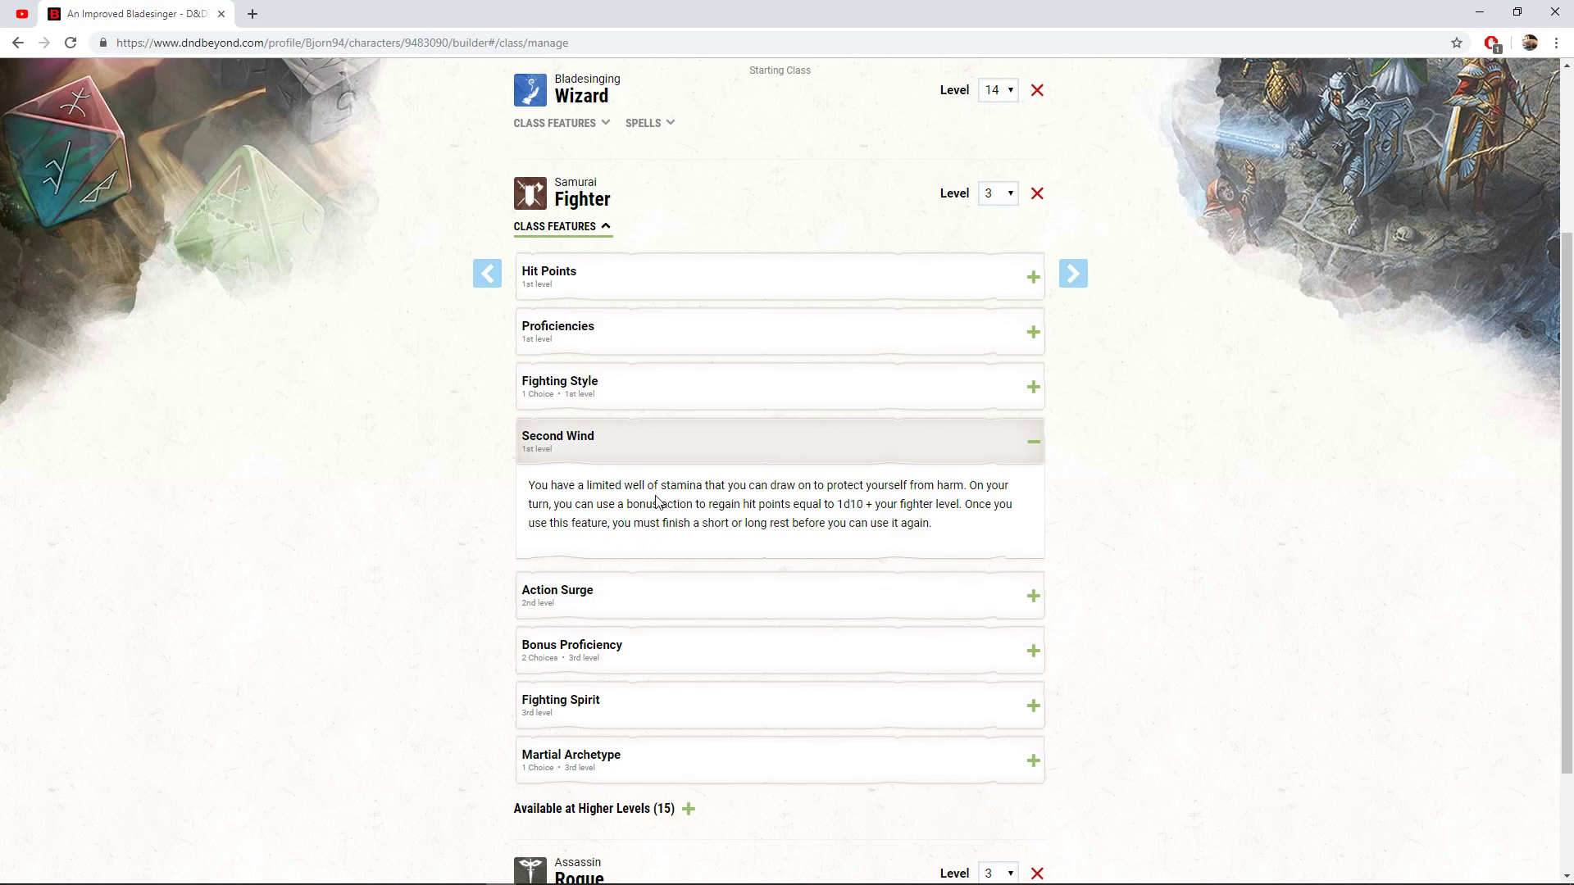
click(677, 451)
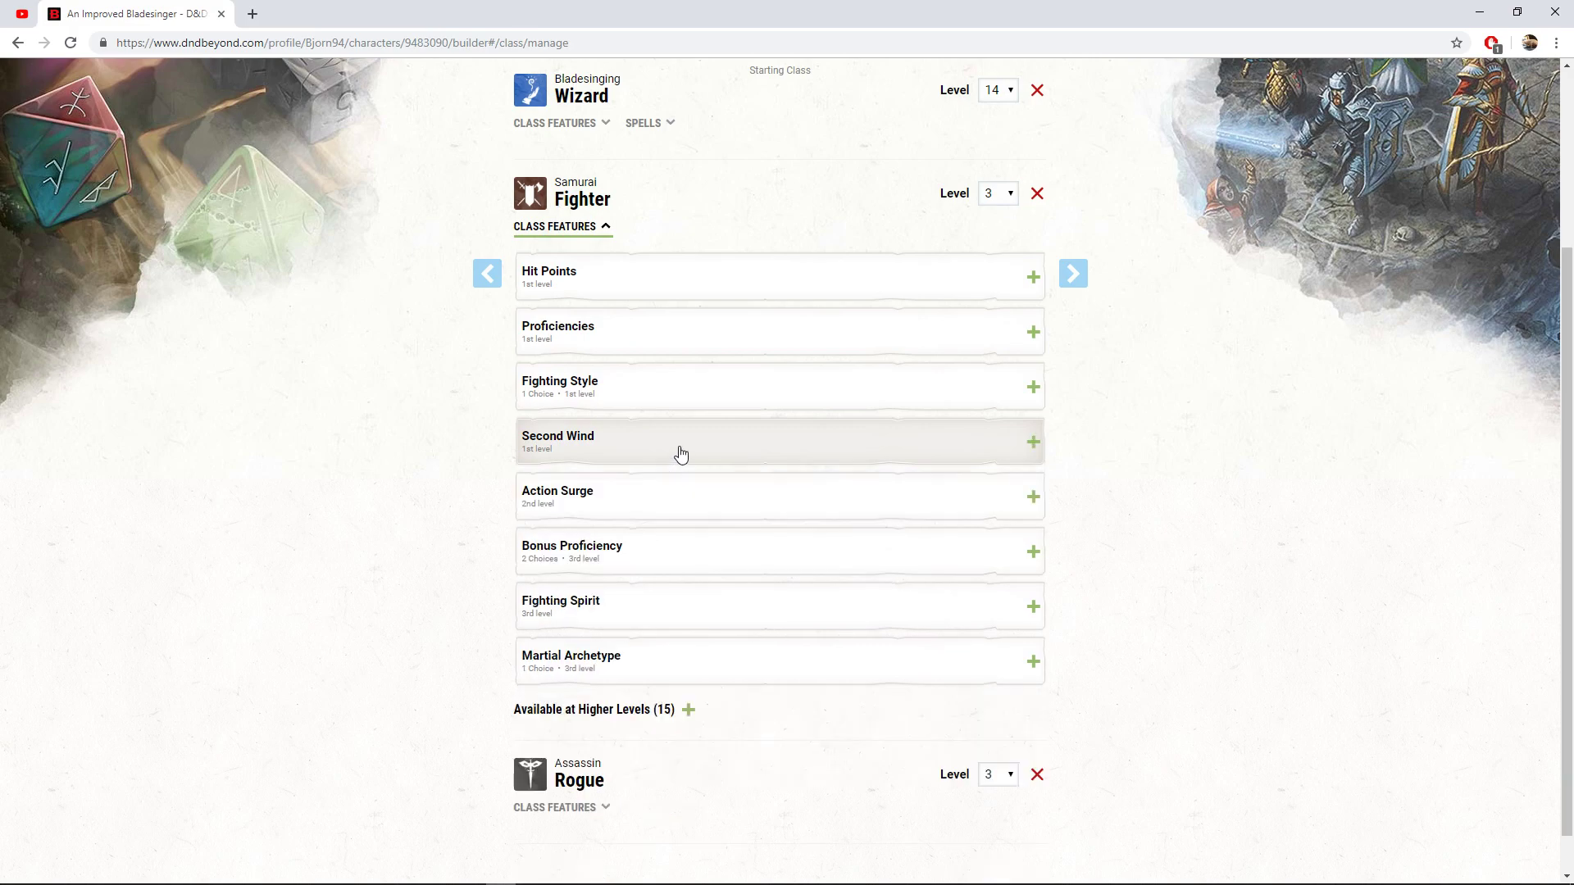
scroll(683, 464, down, 1)
click(685, 473)
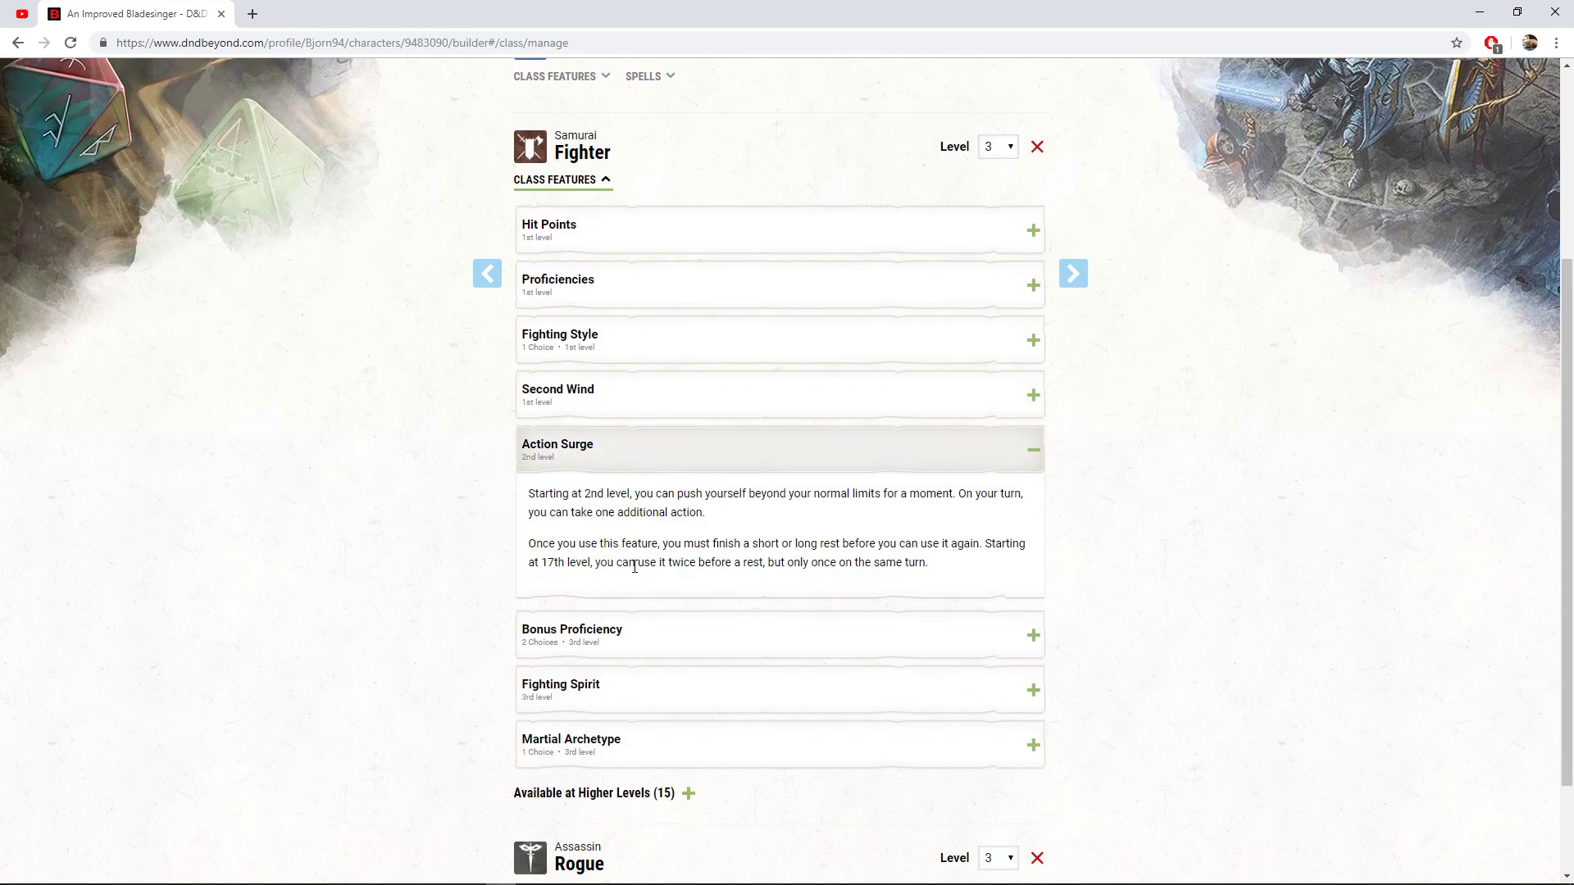
click(643, 461)
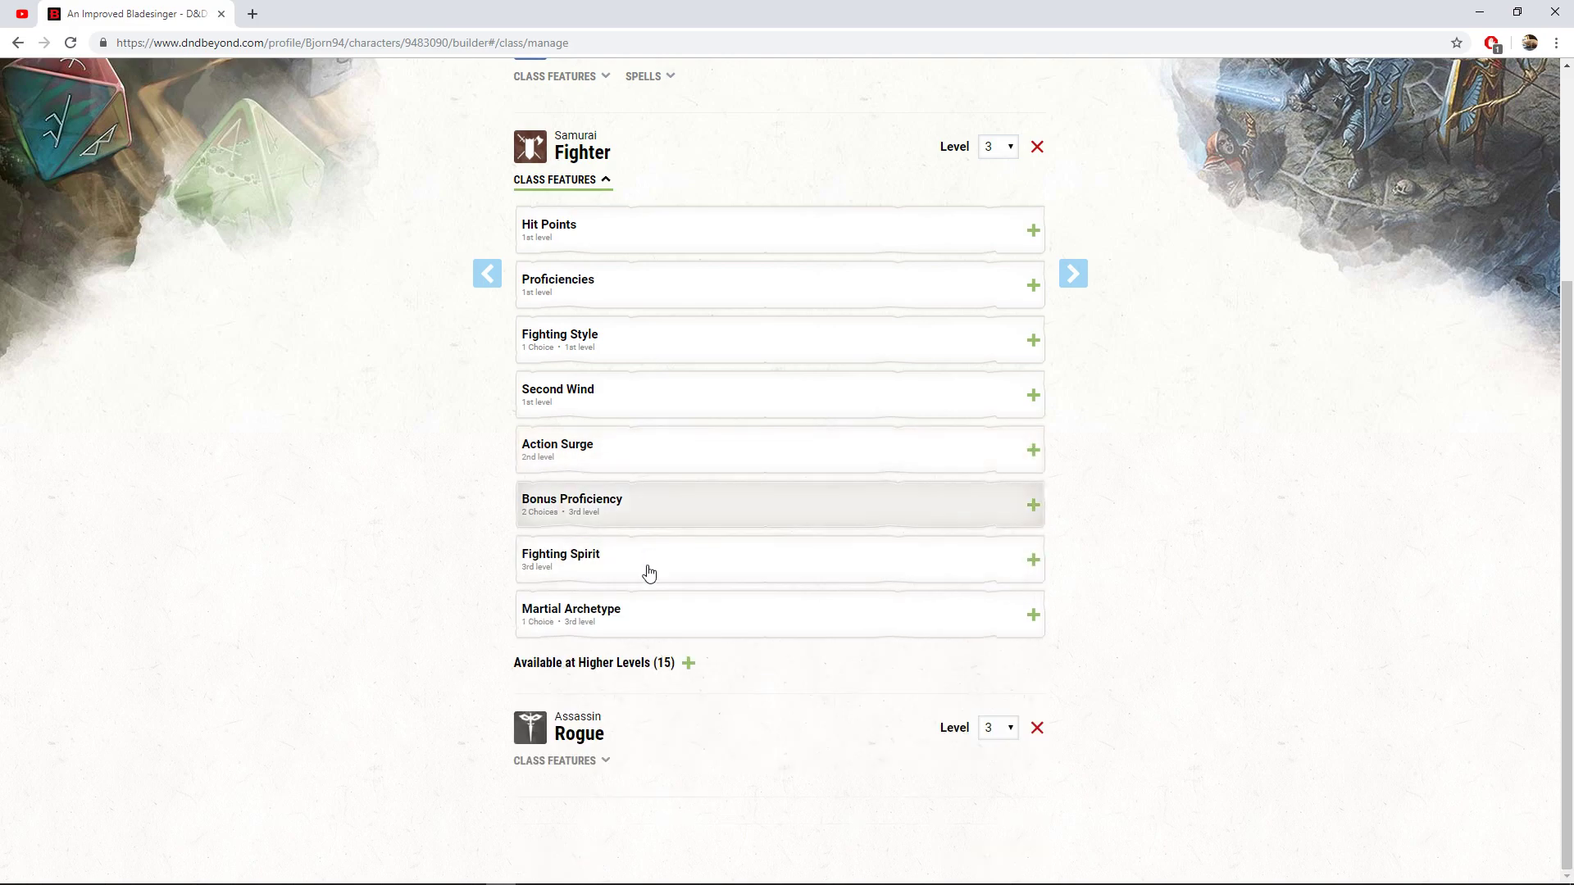
Review the Fighter's Martial Archetype choice and its 3rd-level Bonus Proficiency feature
click(640, 611)
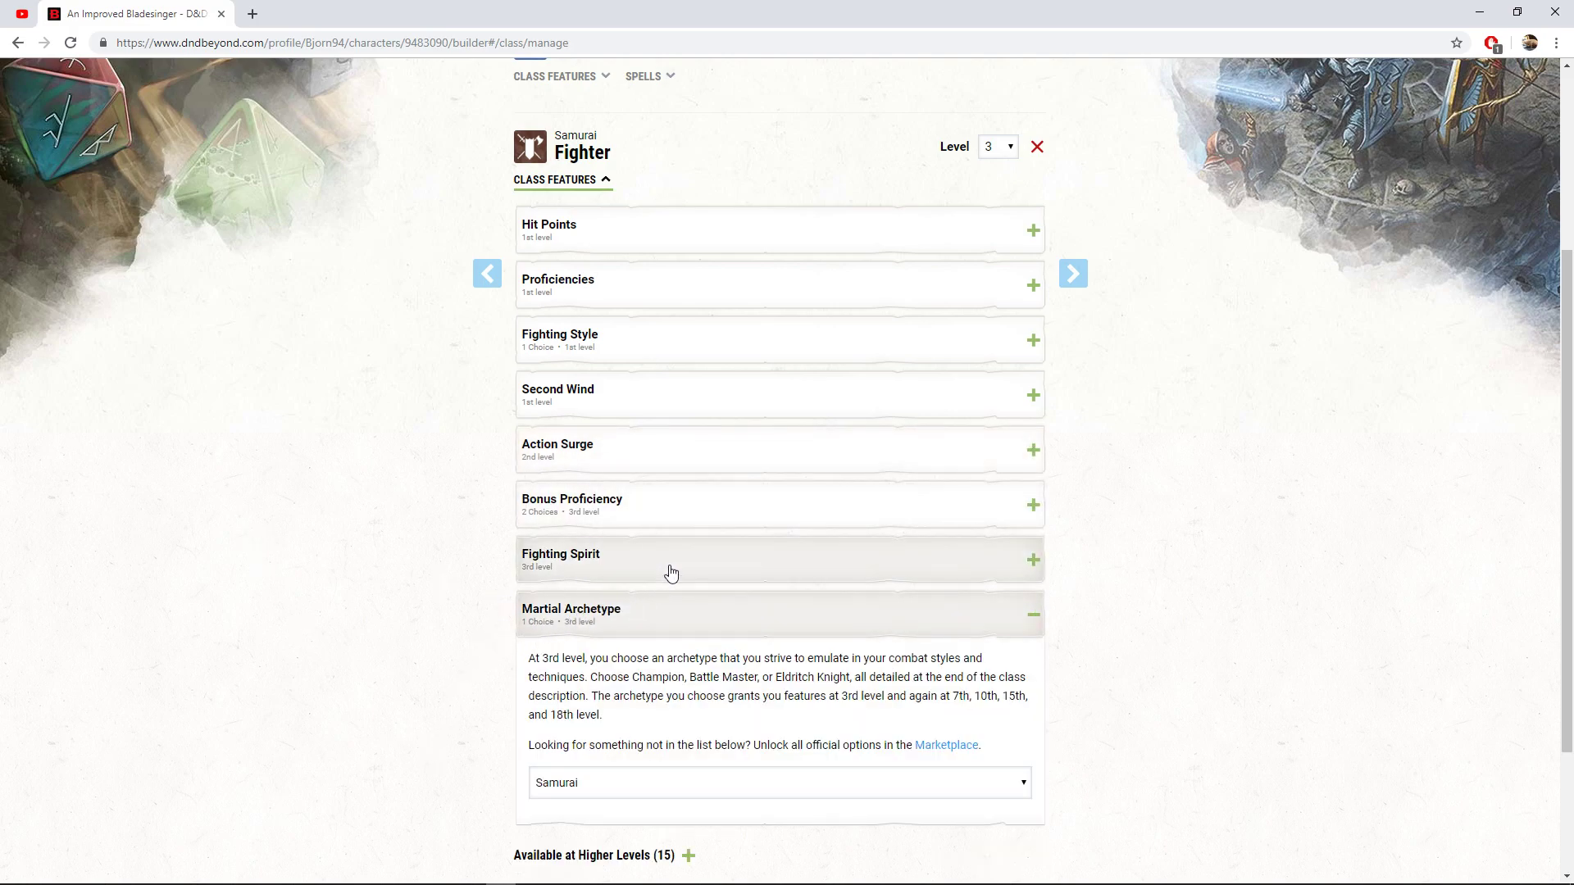
click(683, 514)
scroll(685, 514, down, 3)
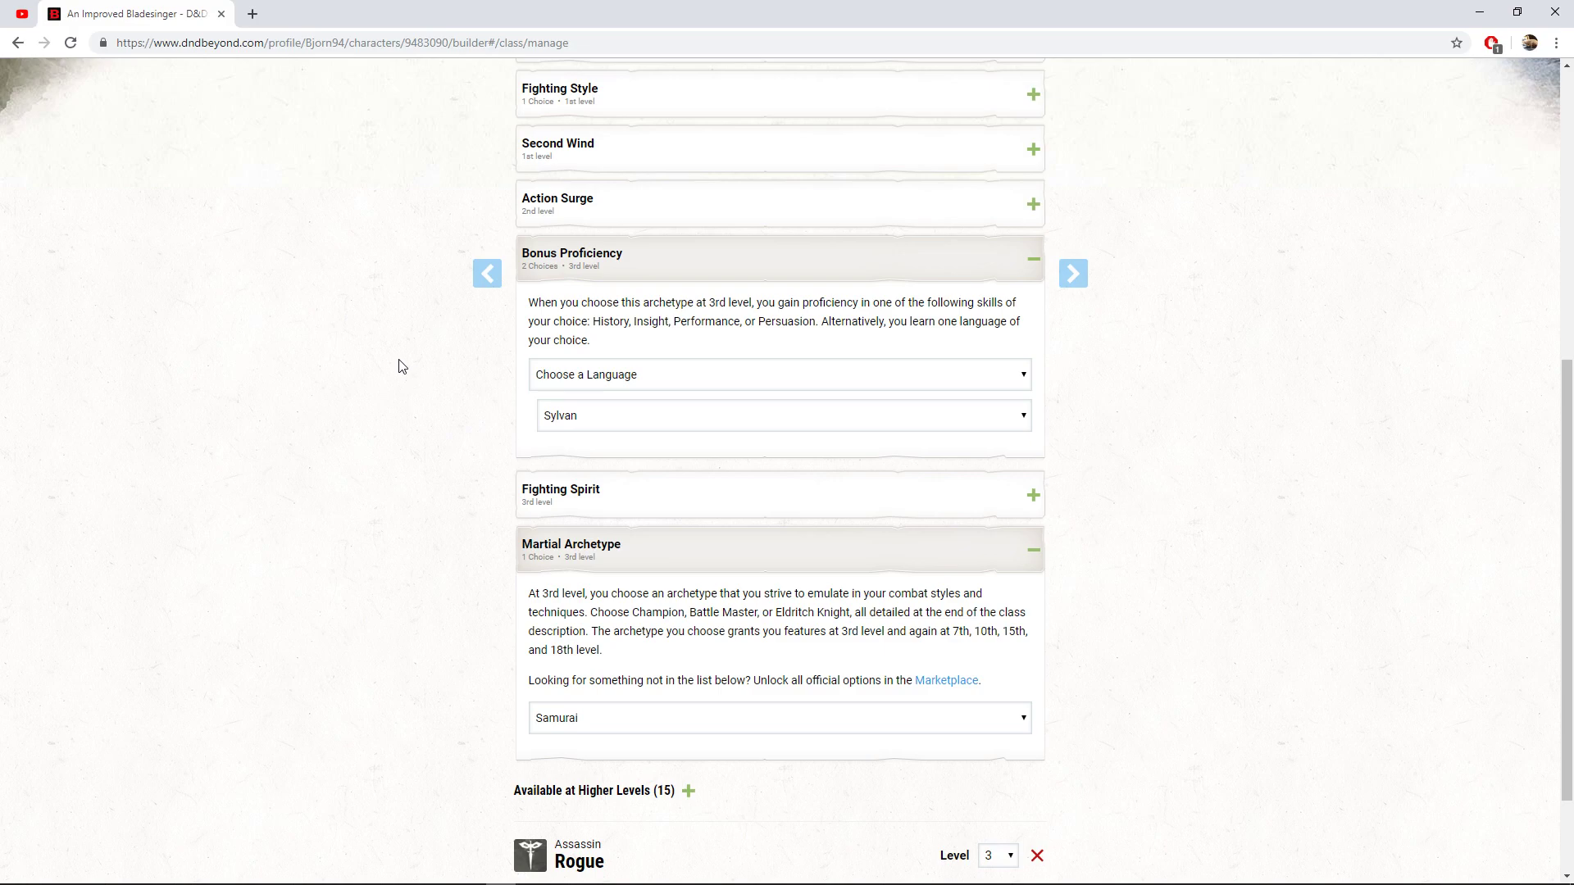
Try switching the Fighter's Bonus Proficiency to a Samurai skill and check which skills it offers
click(659, 369)
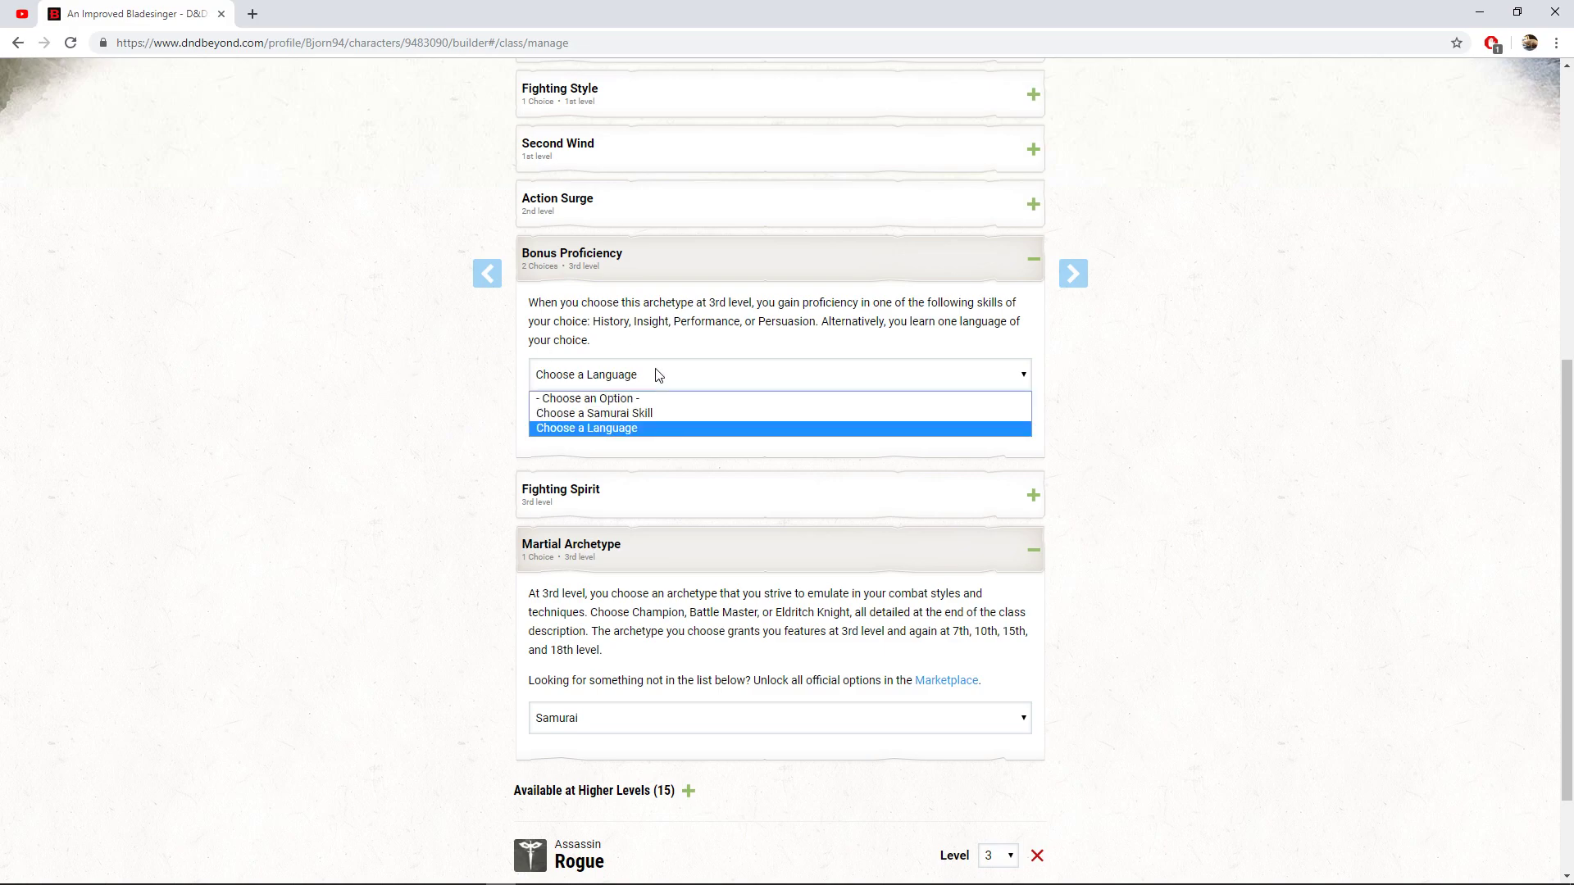
click(632, 420)
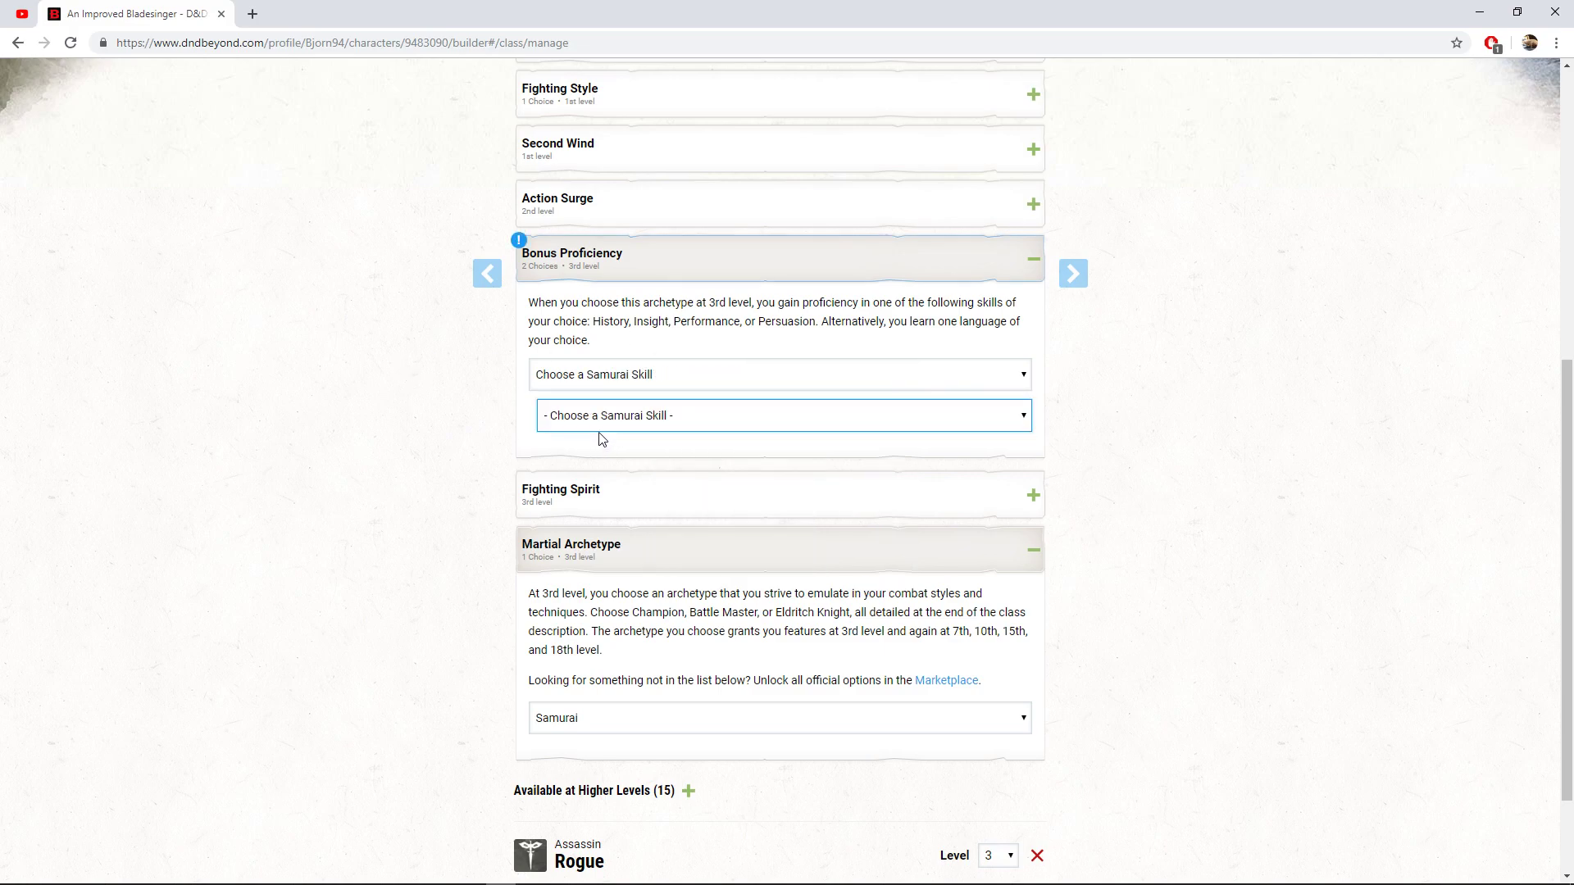
click(615, 414)
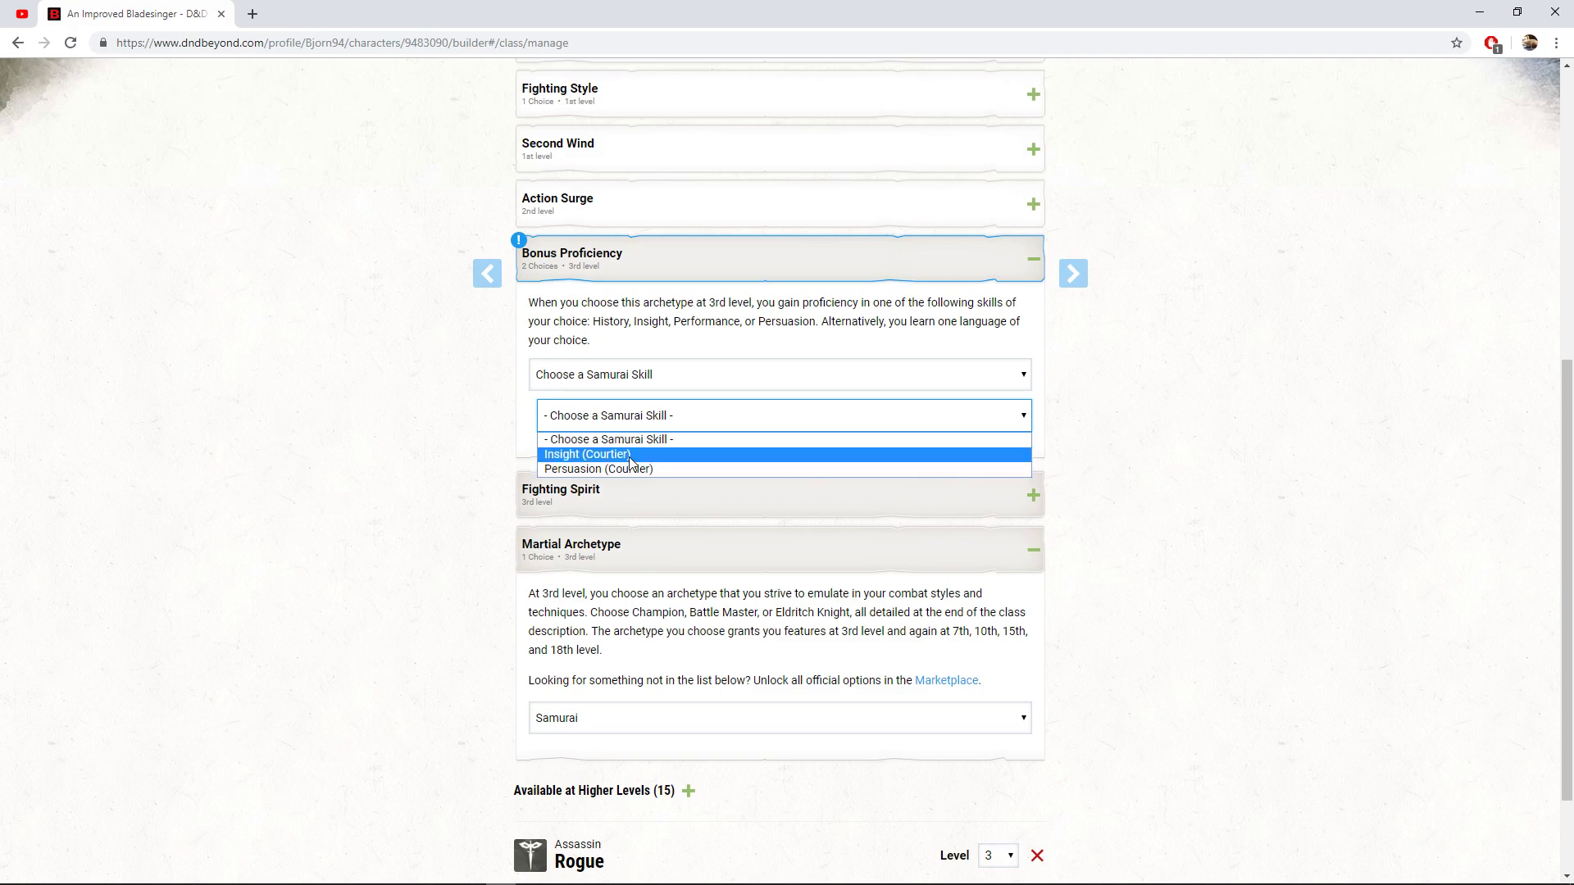
click(401, 412)
scroll(574, 590, down, 1)
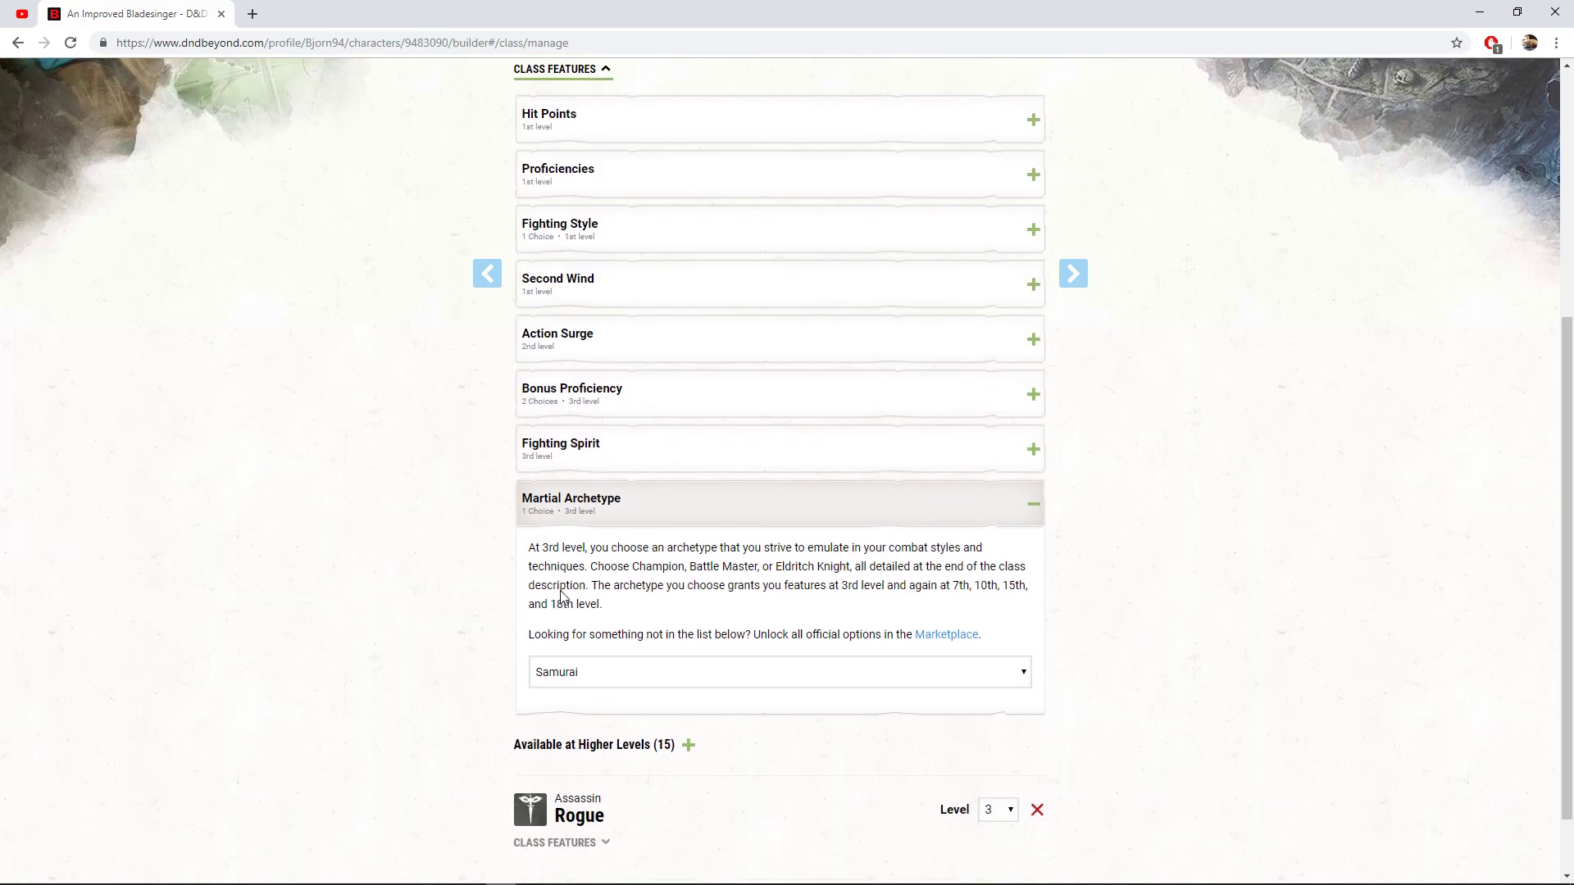
Read the Fighter's 3rd-level Fighting Spirit feature, including its bonus action effect and number of uses
click(666, 465)
scroll(468, 566, down, 2)
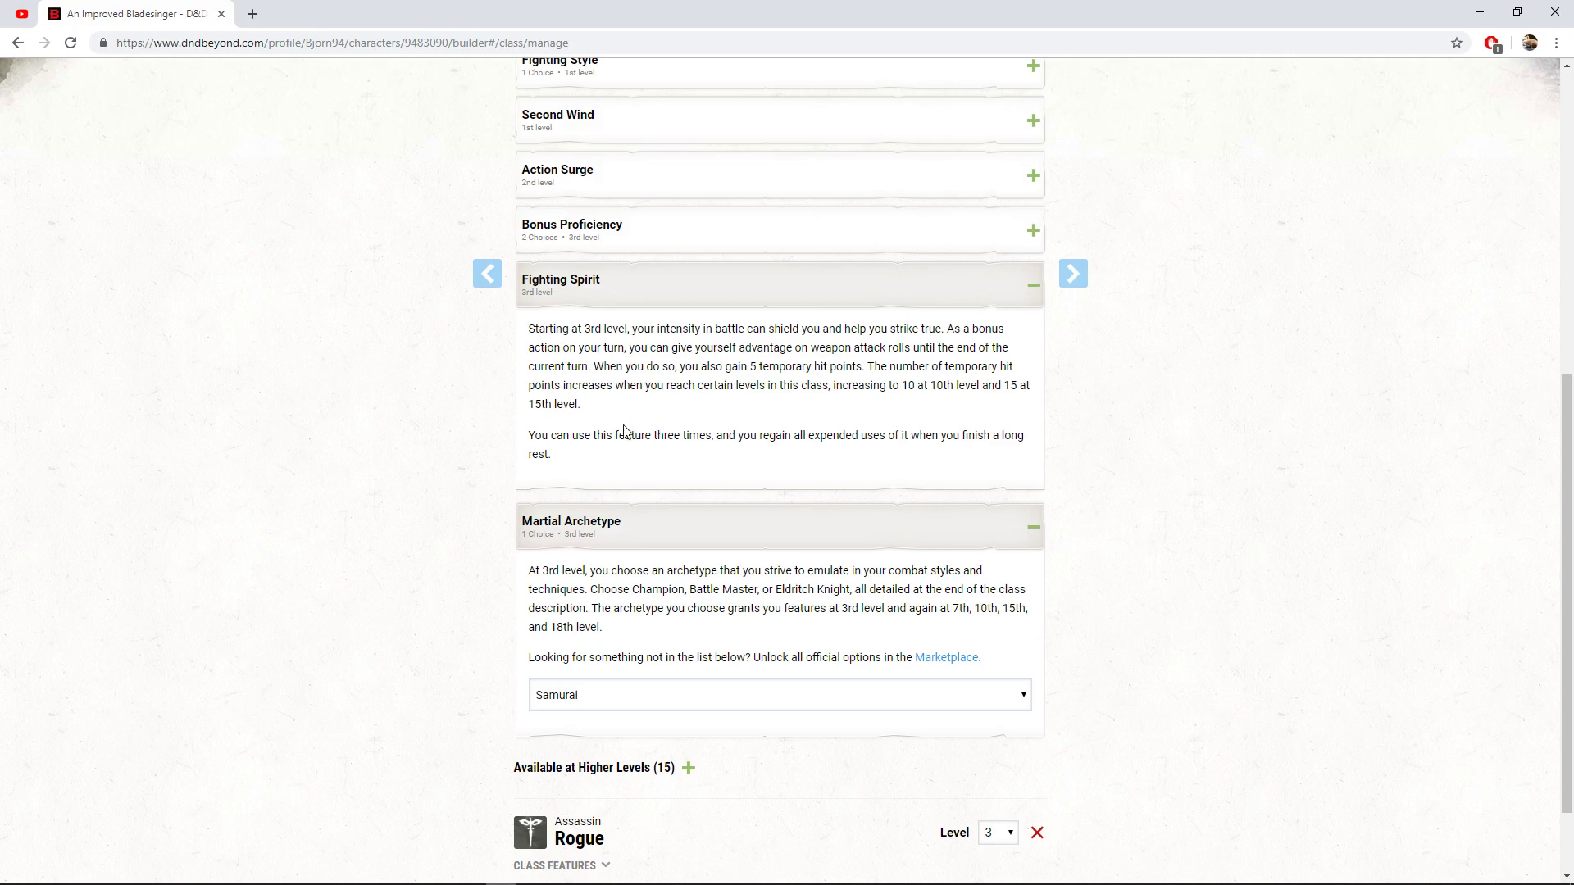
scroll(628, 431, up, 1)
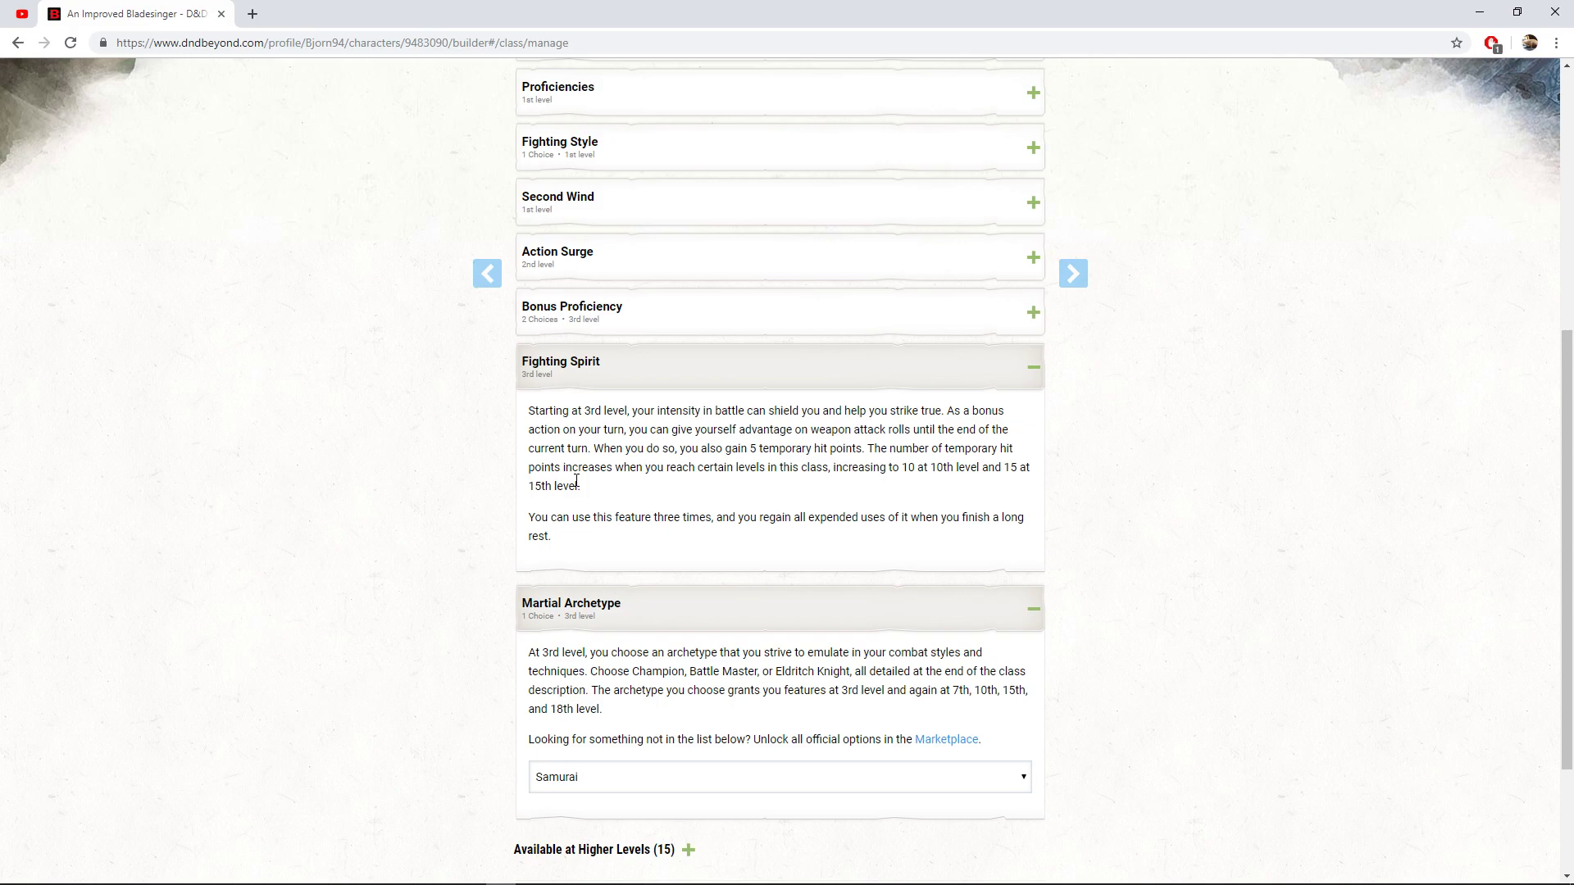
scroll(415, 460, down, 1)
scroll(548, 650, up, 5)
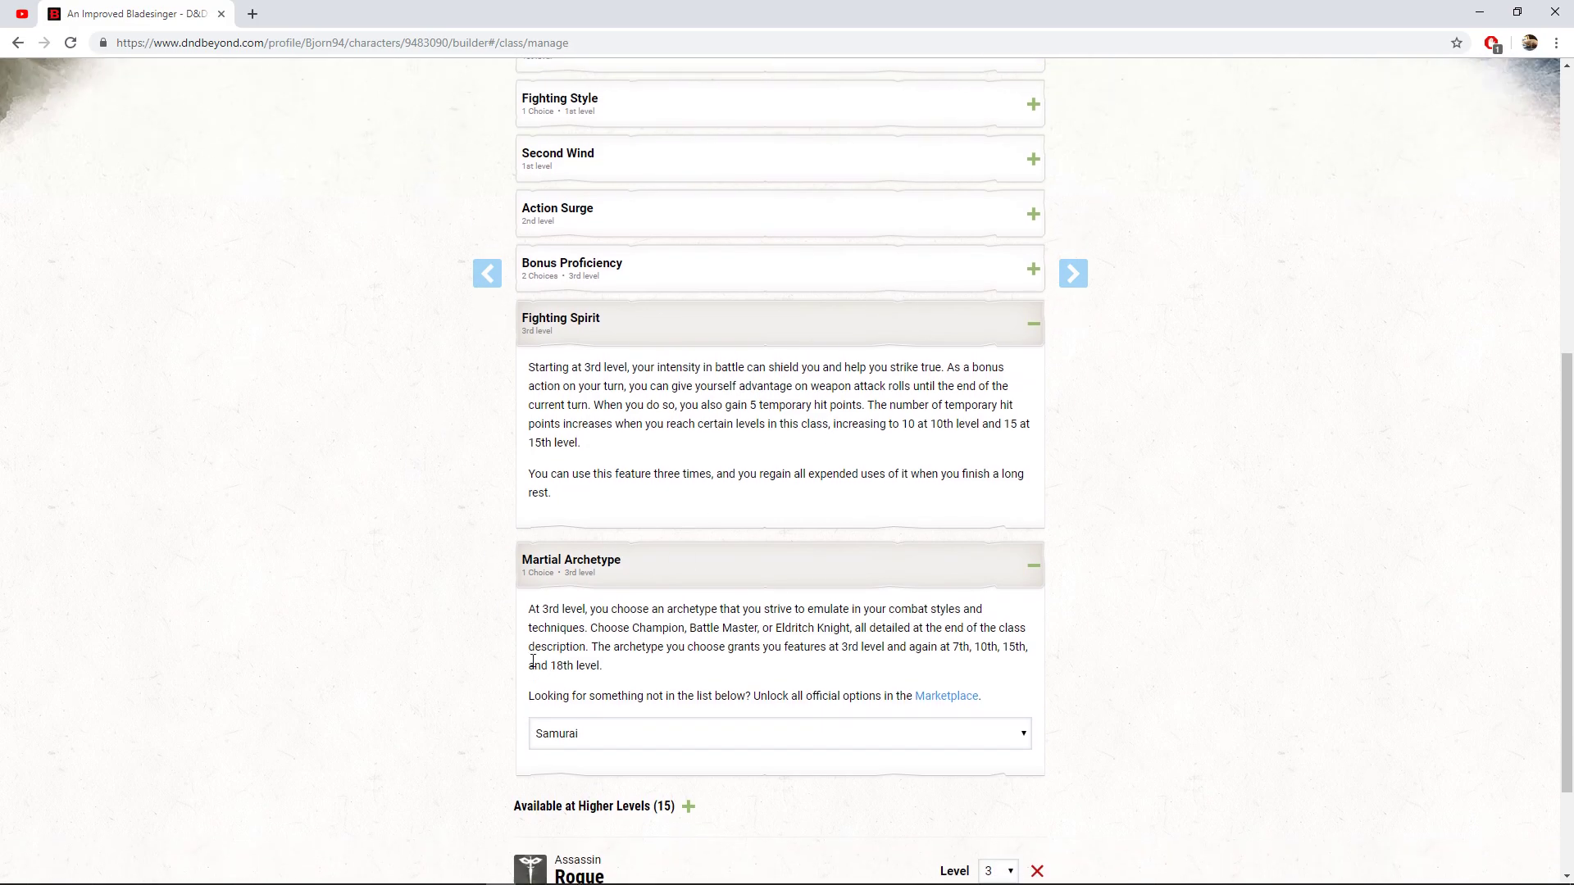
scroll(492, 328, down, 6)
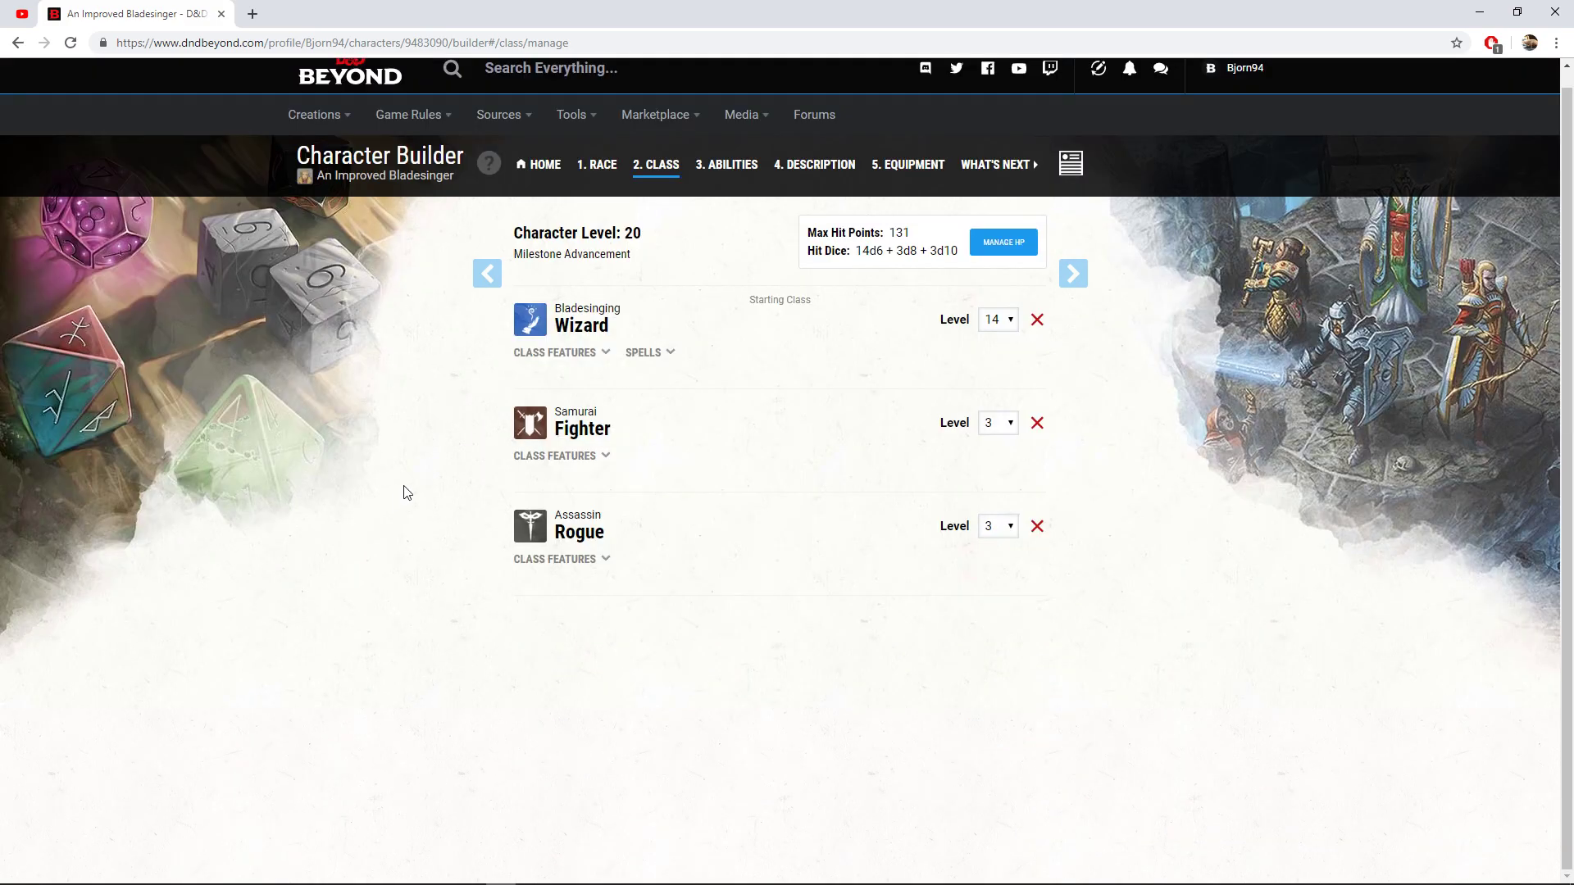
Review the Rogue's class features and the two skills chosen for its Expertise
click(569, 560)
scroll(372, 555, down, 4)
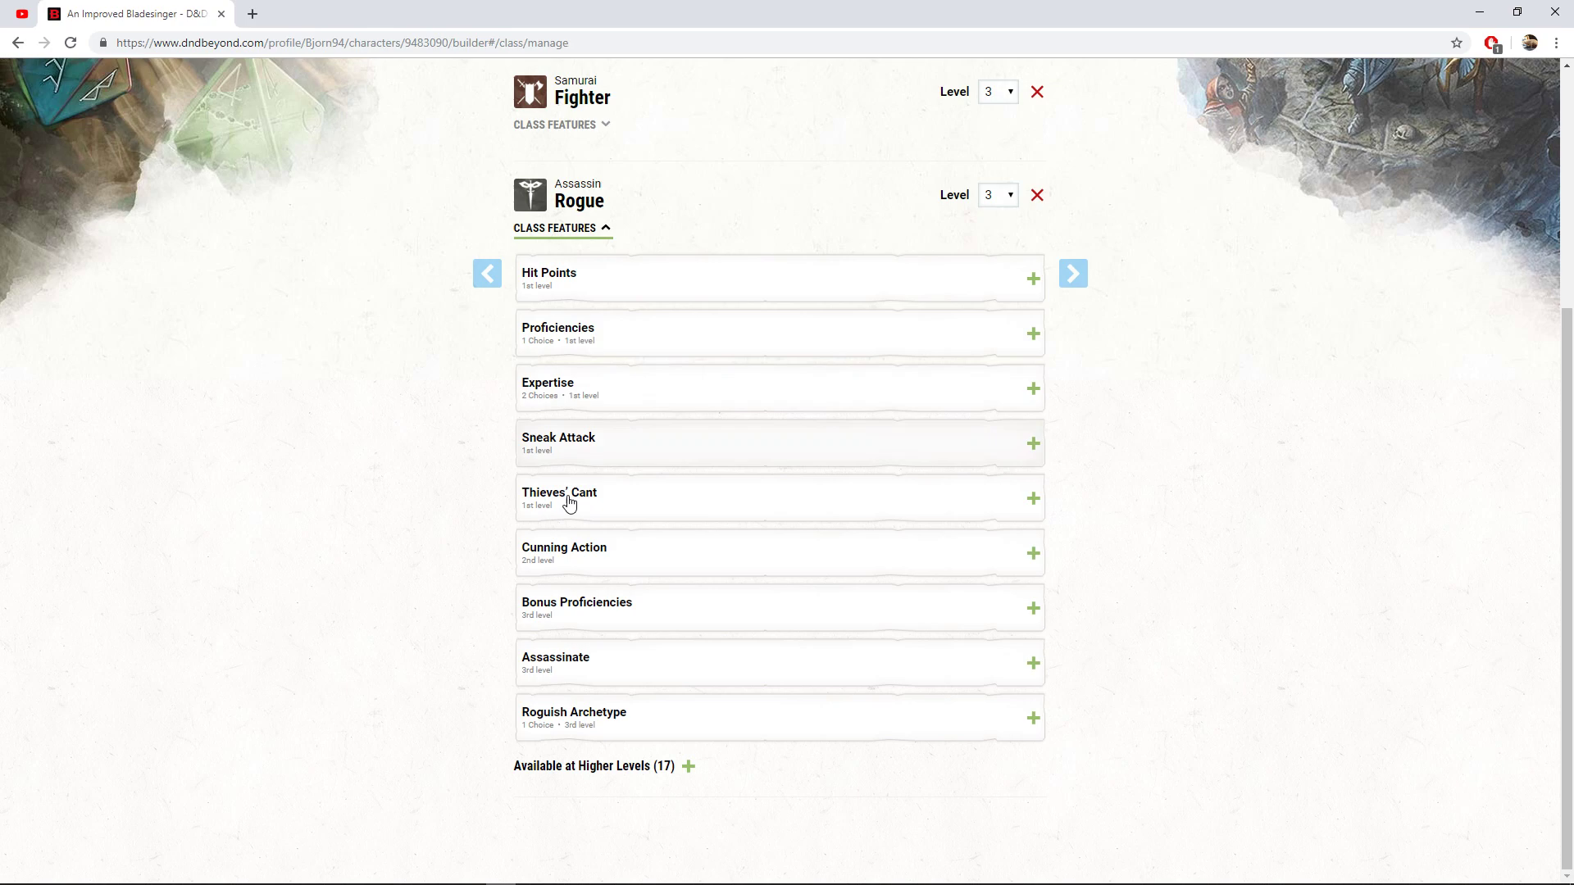
click(643, 391)
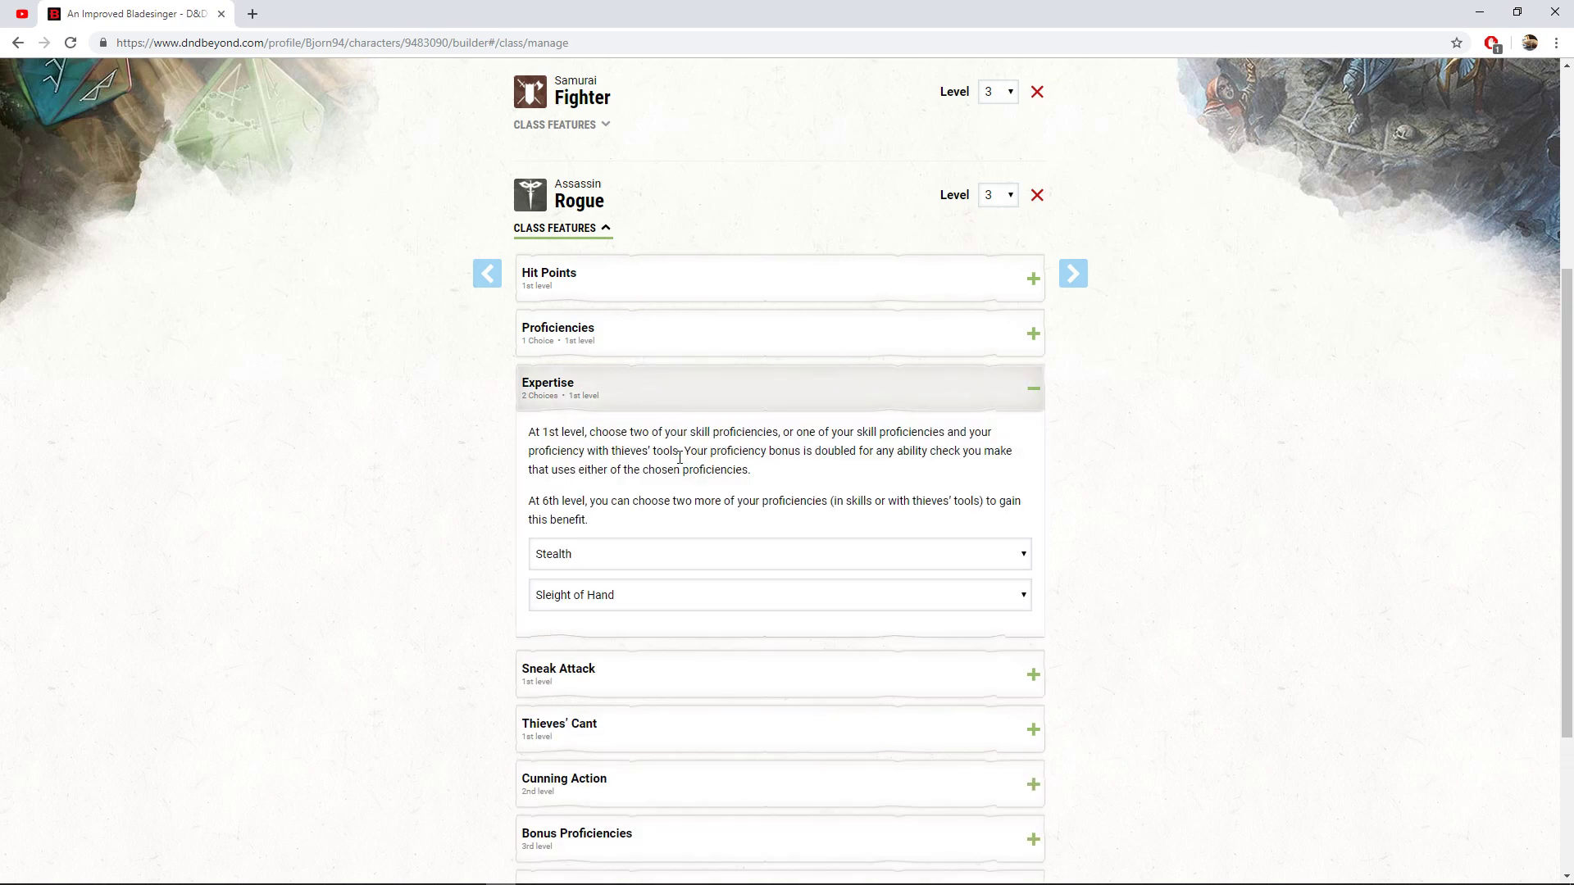
scroll(657, 480, down, 2)
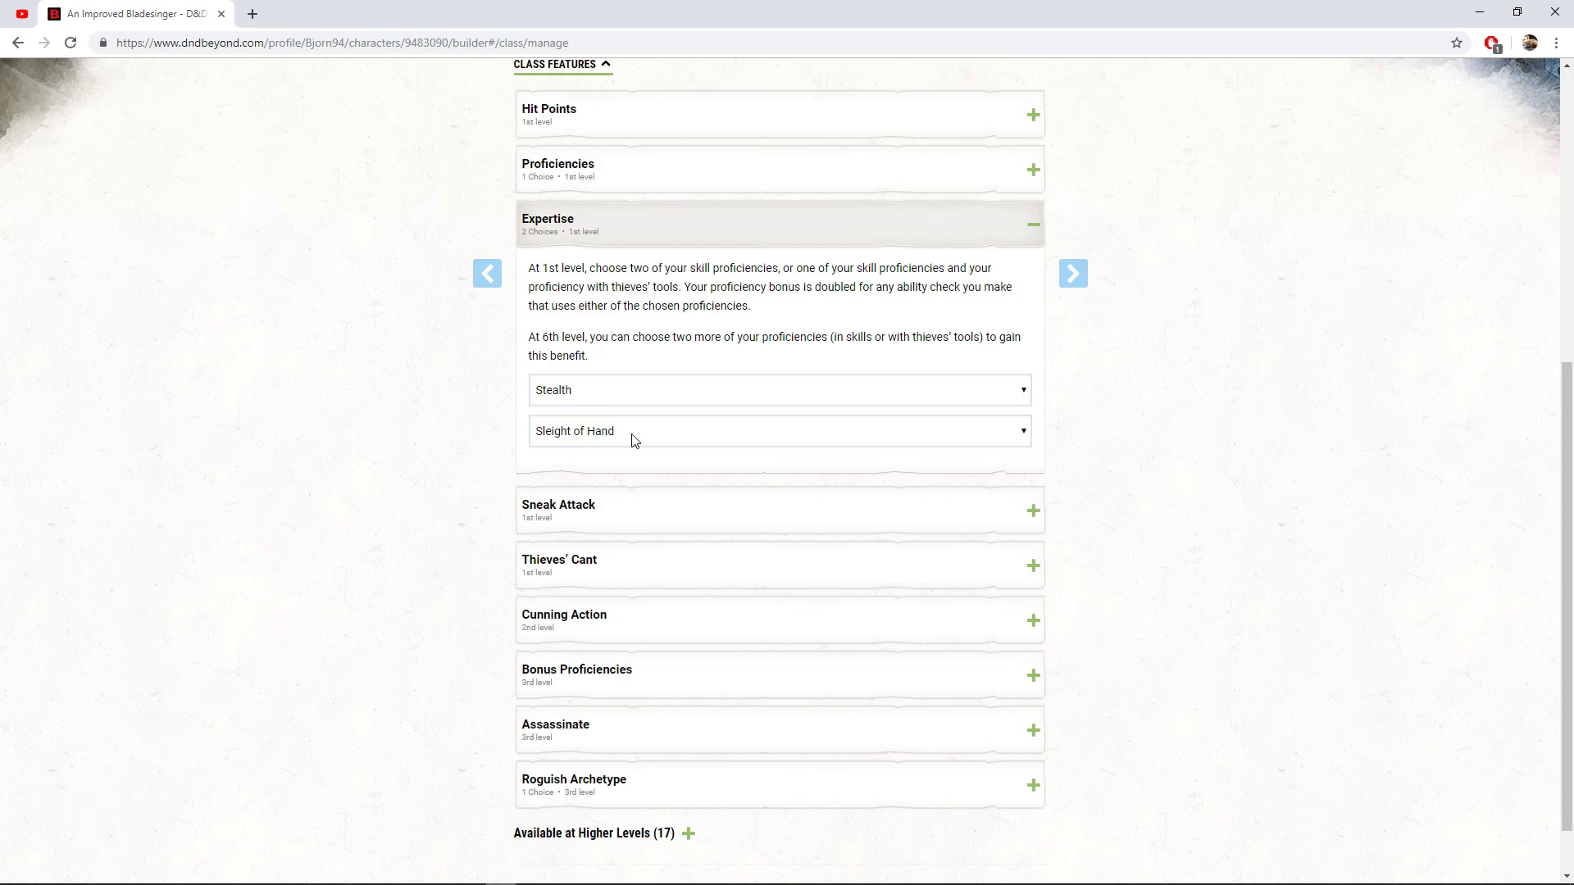
Read the Rogue's Sneak Attack and Cunning Action feature descriptions
click(639, 423)
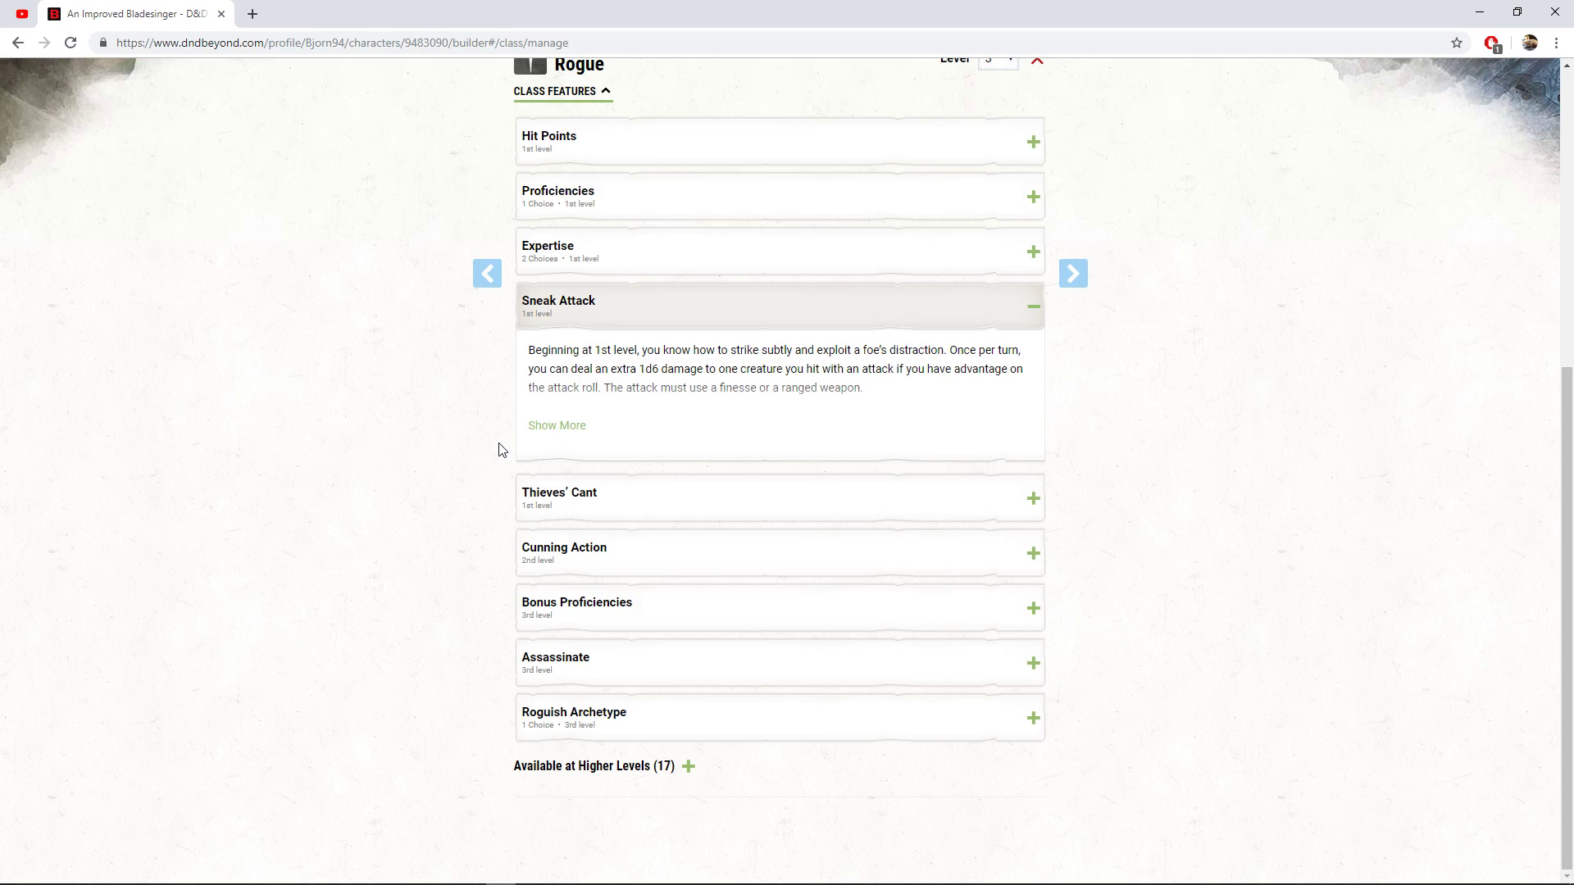
click(660, 553)
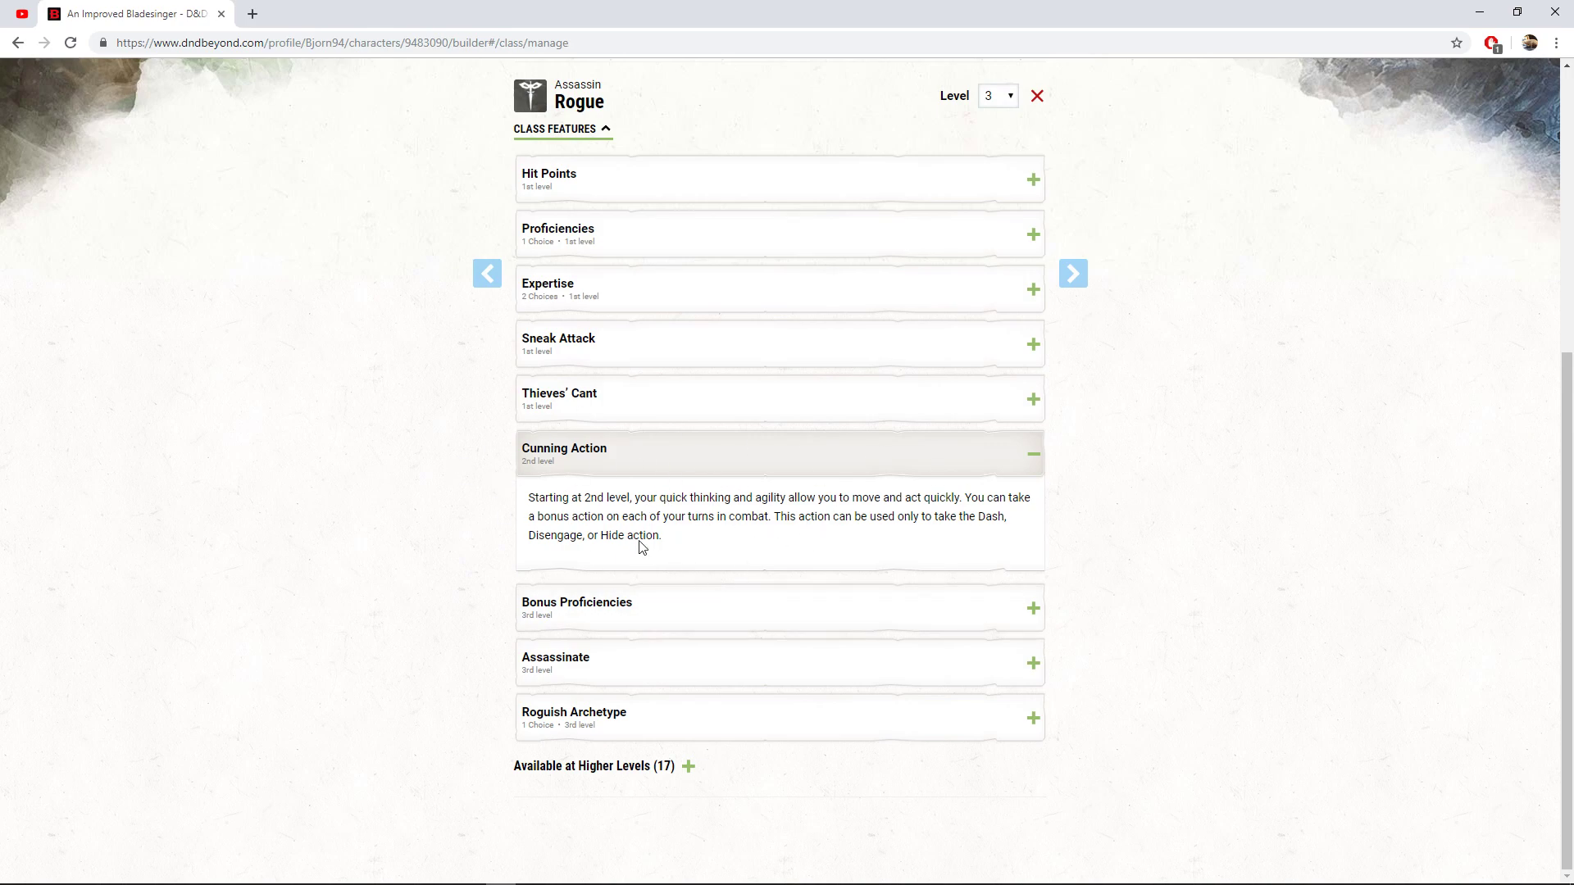
click(663, 465)
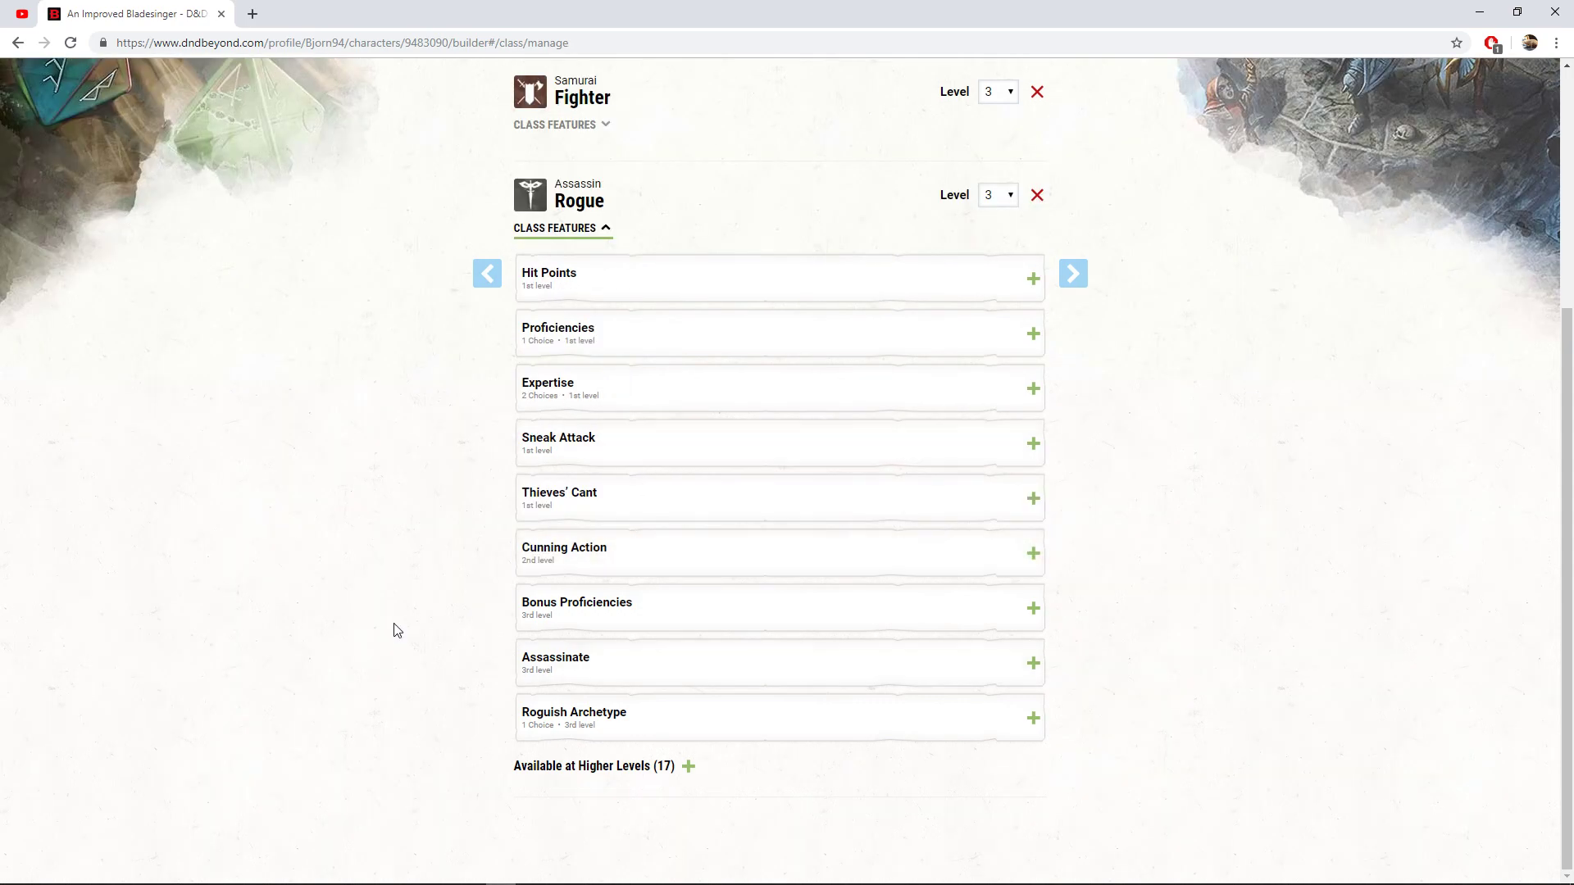
Examine the Rogue's Roguish Archetype choice and read the 3rd-level Assassinate feature
click(633, 740)
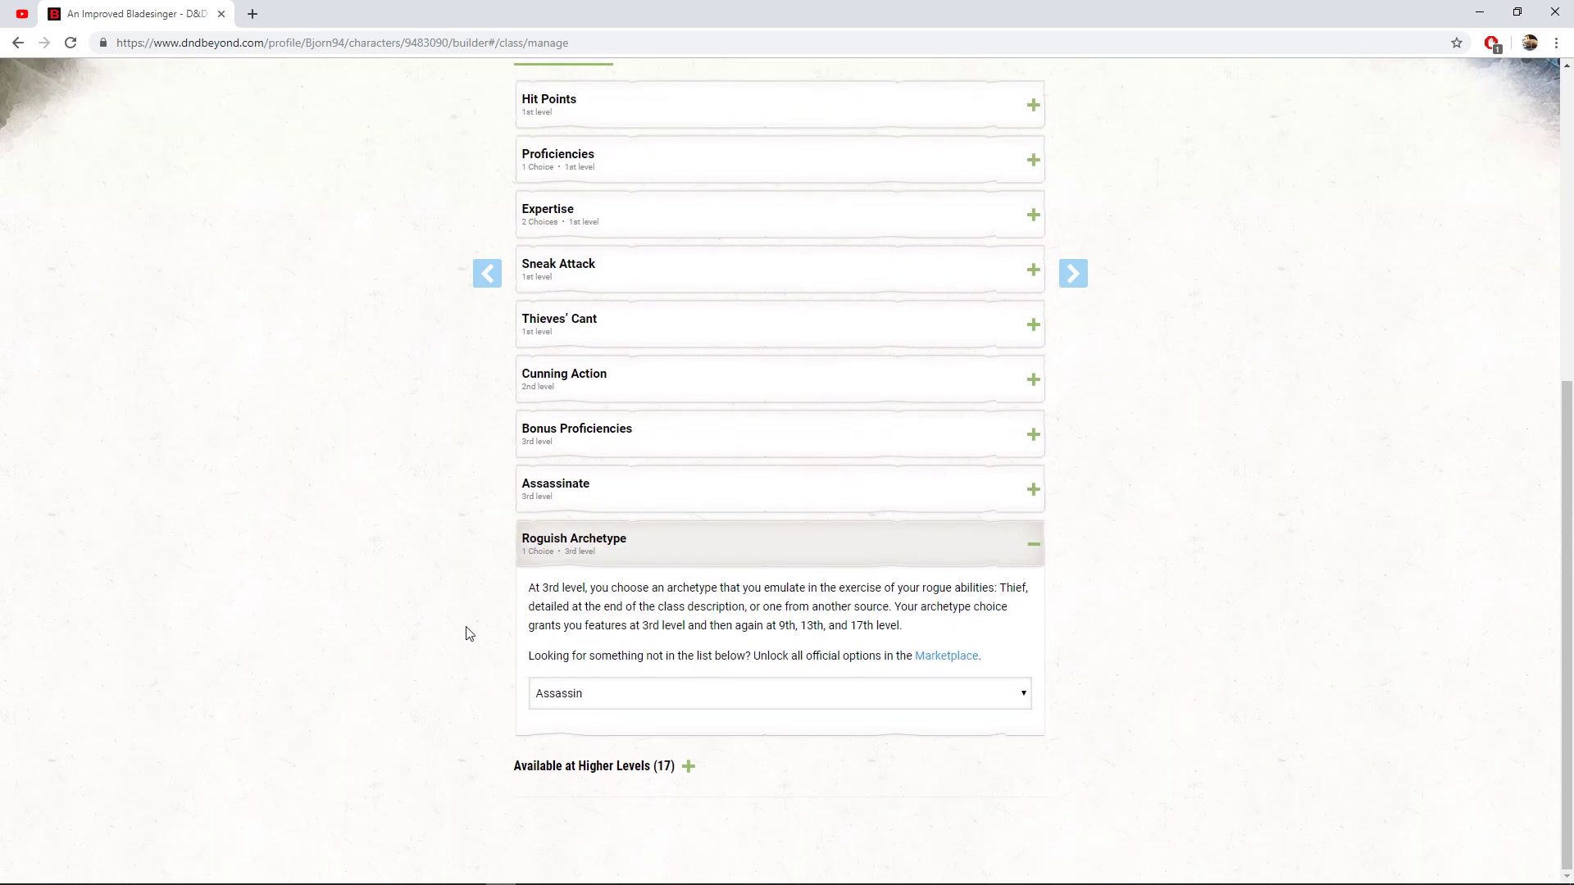
scroll(459, 635, up, 1)
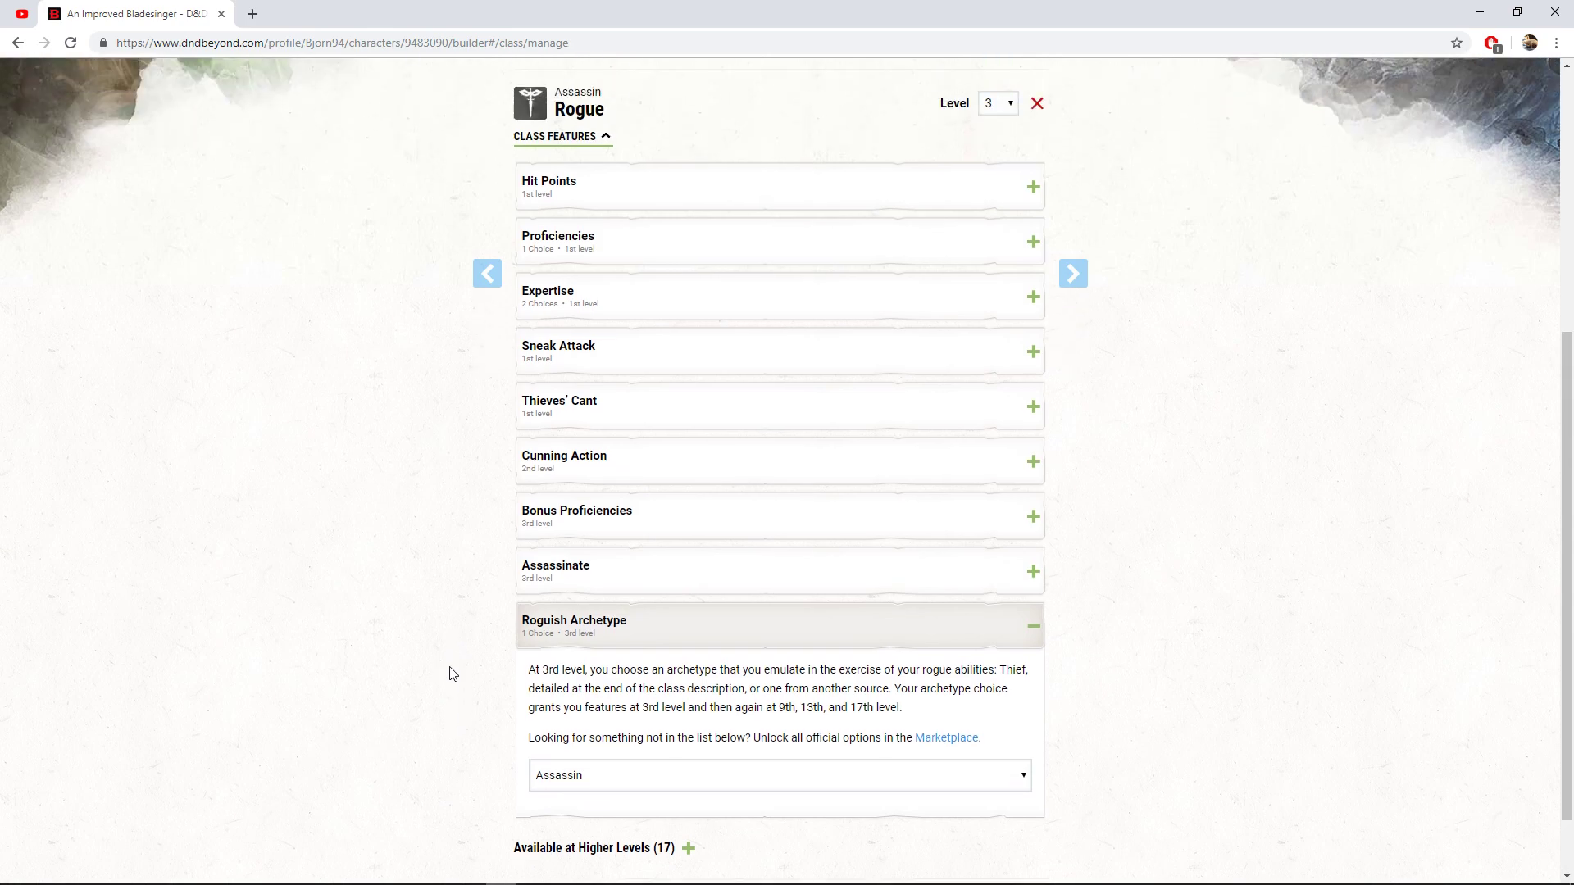
scroll(492, 689, down, 1)
click(652, 493)
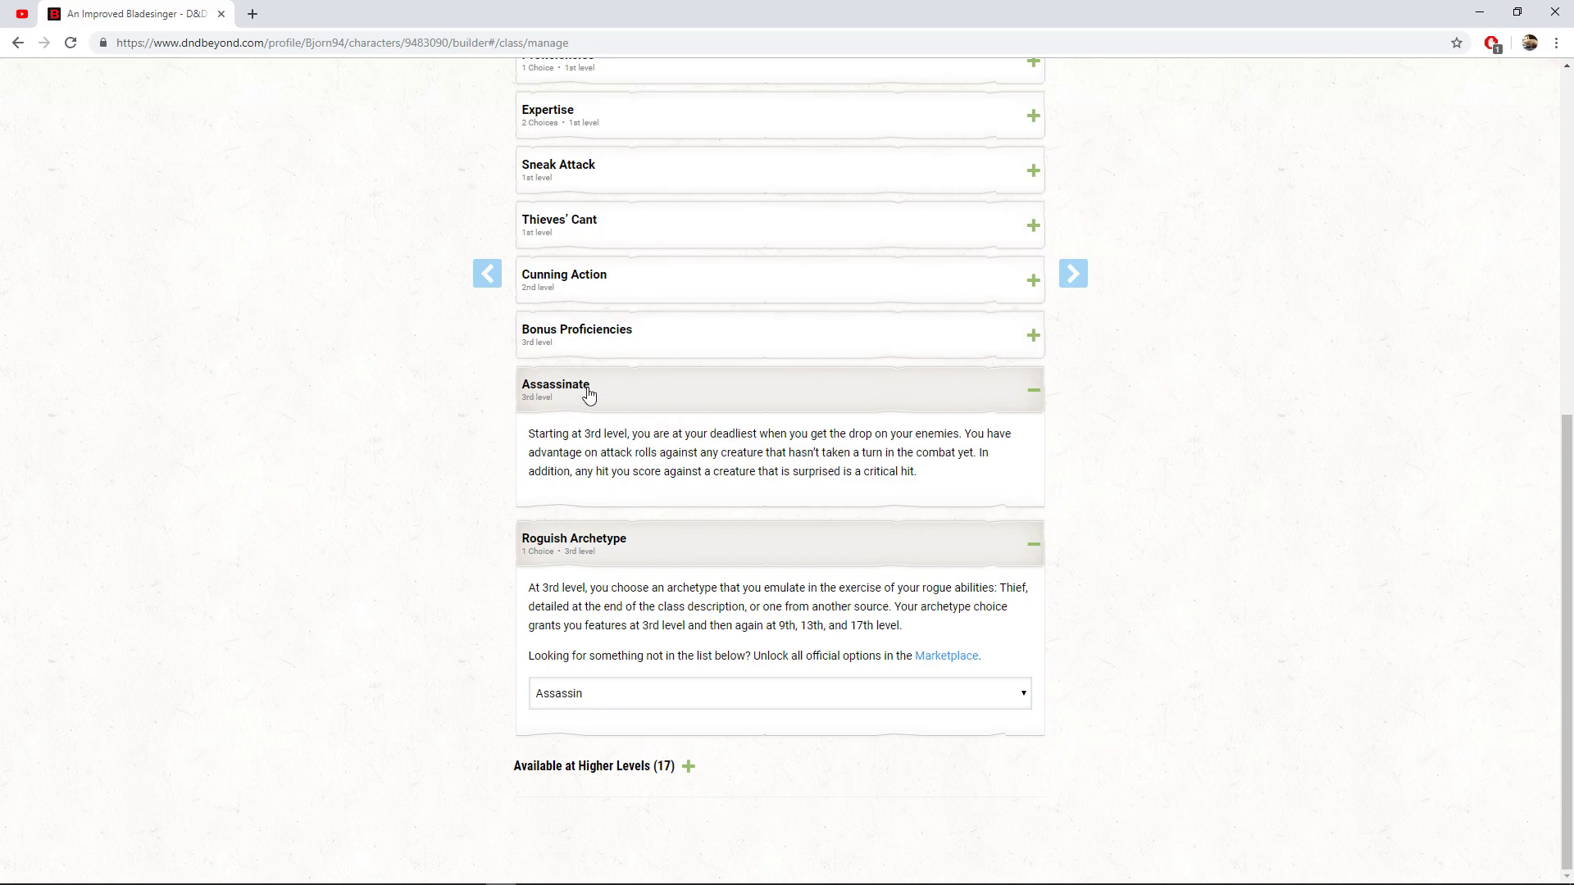
scroll(589, 402, up, 3)
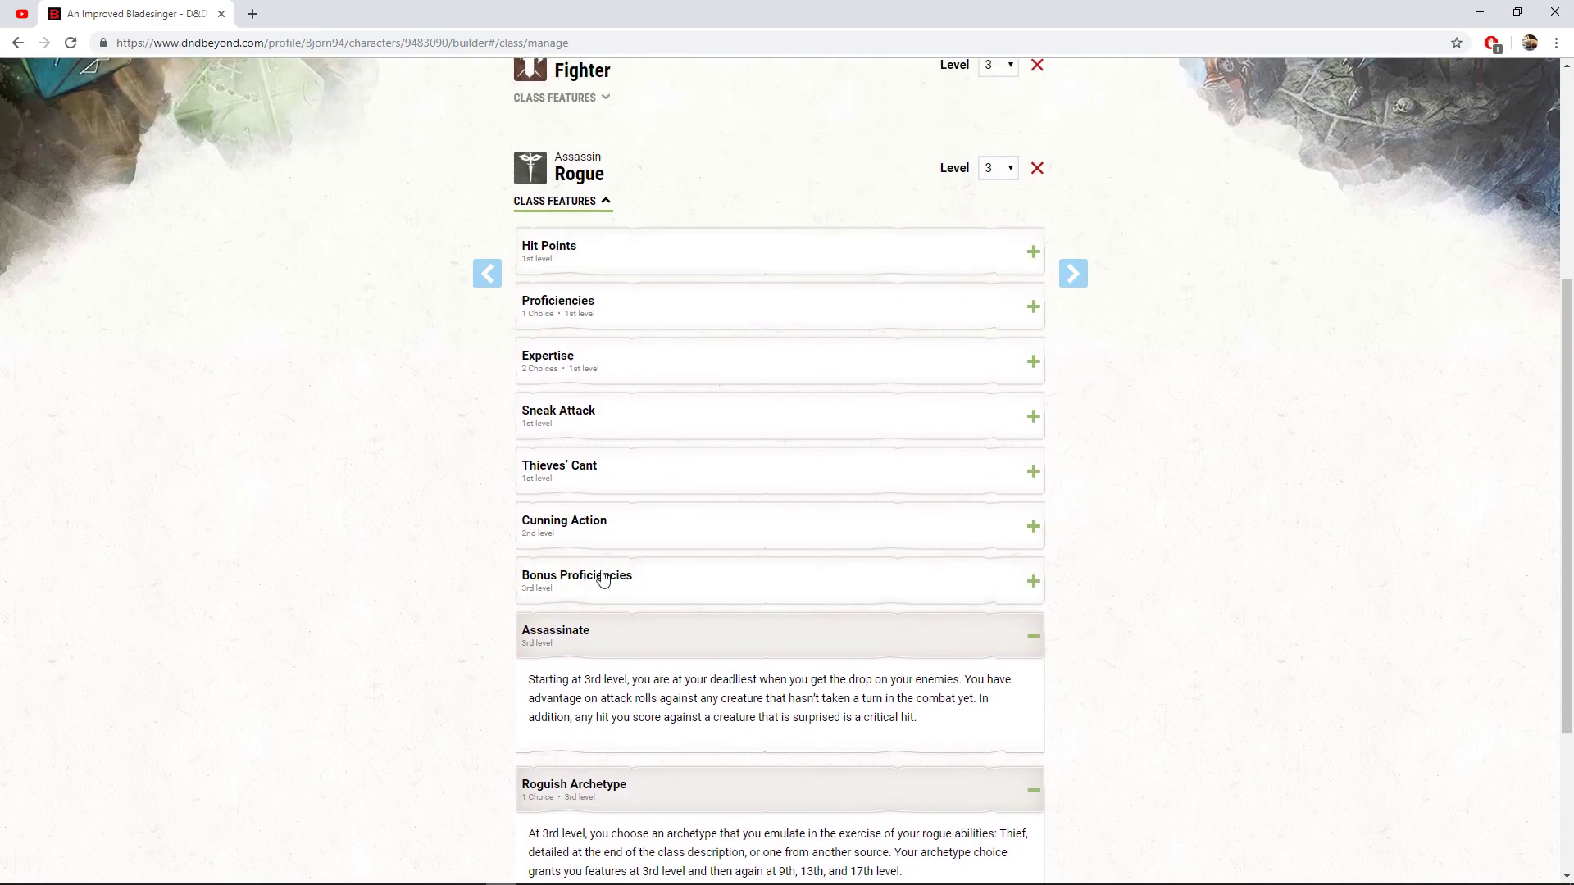
scroll(602, 579, down, 3)
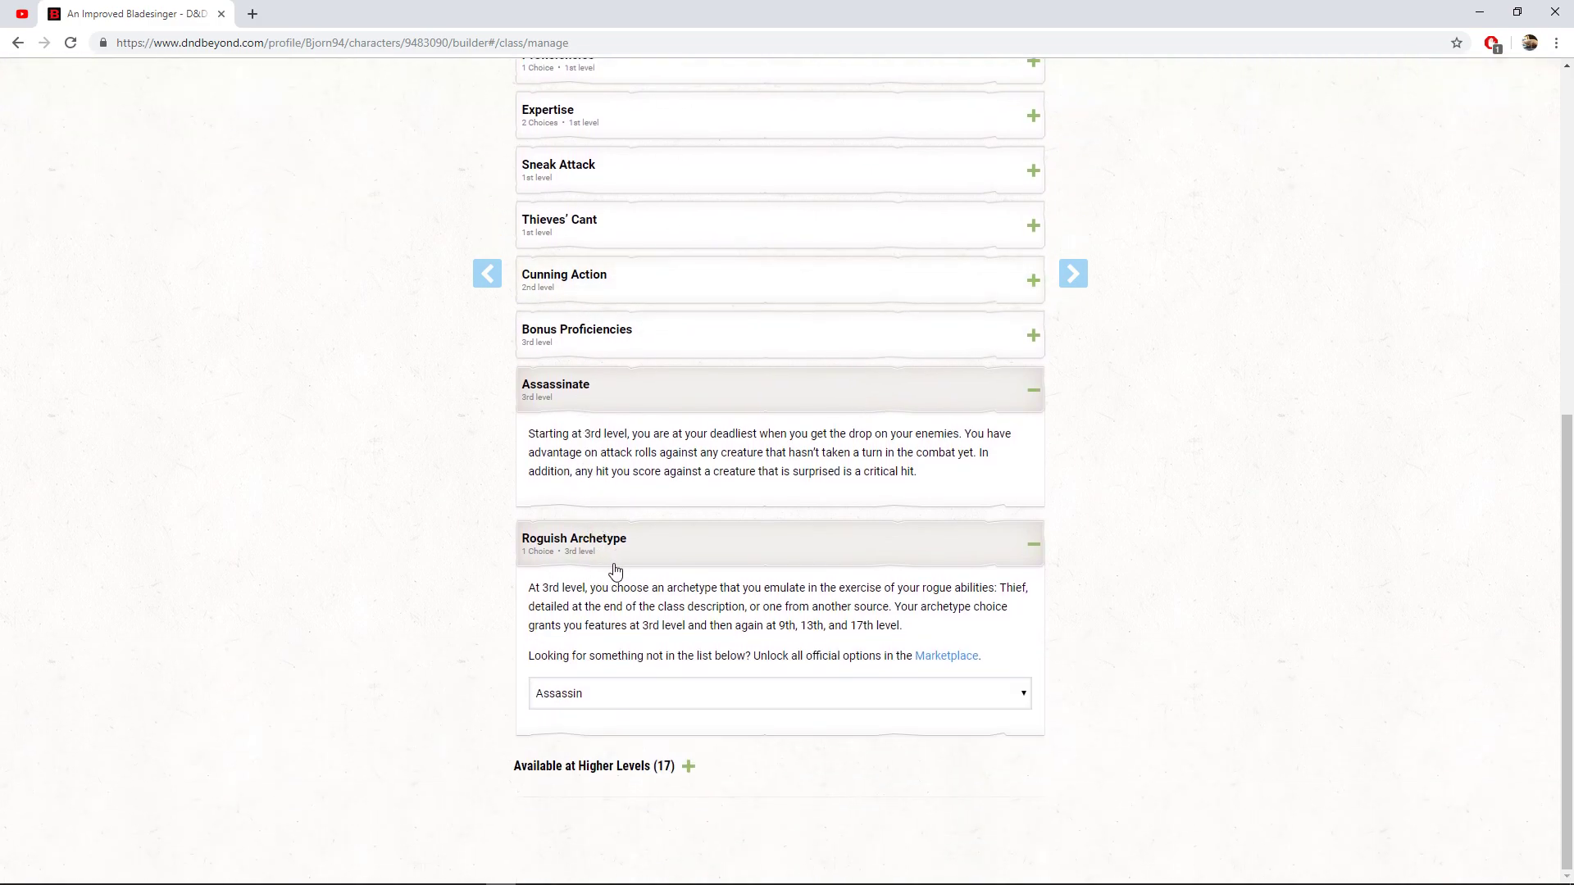
Review the finished character sheet's main stats and look over the armor and weapon in its equipment inventory
scroll(492, 516, up, 1)
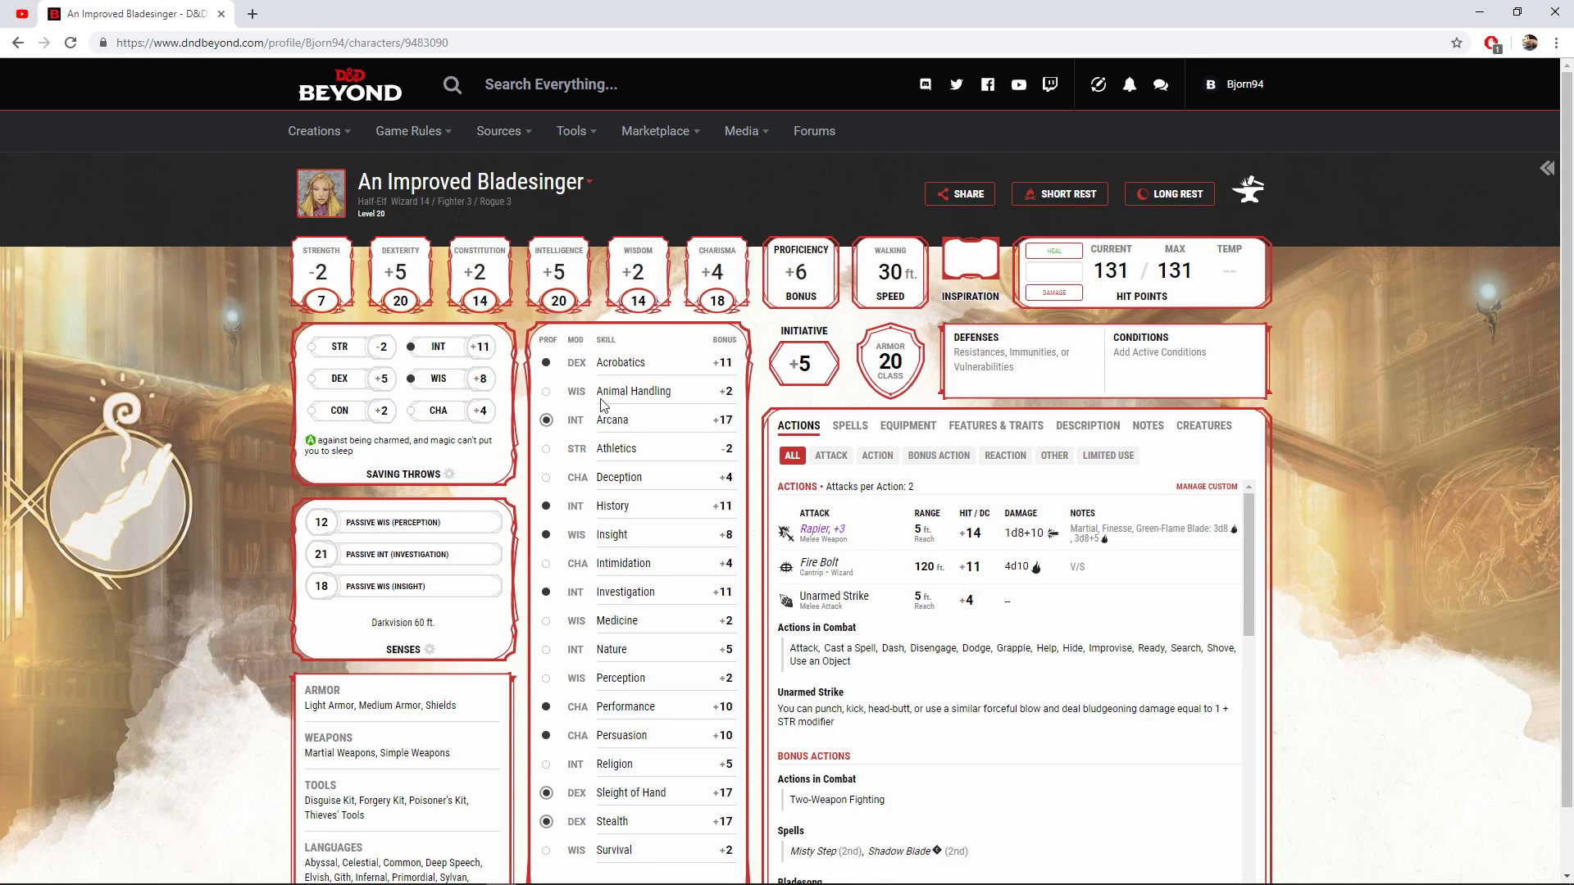
scroll(509, 337, down, 1)
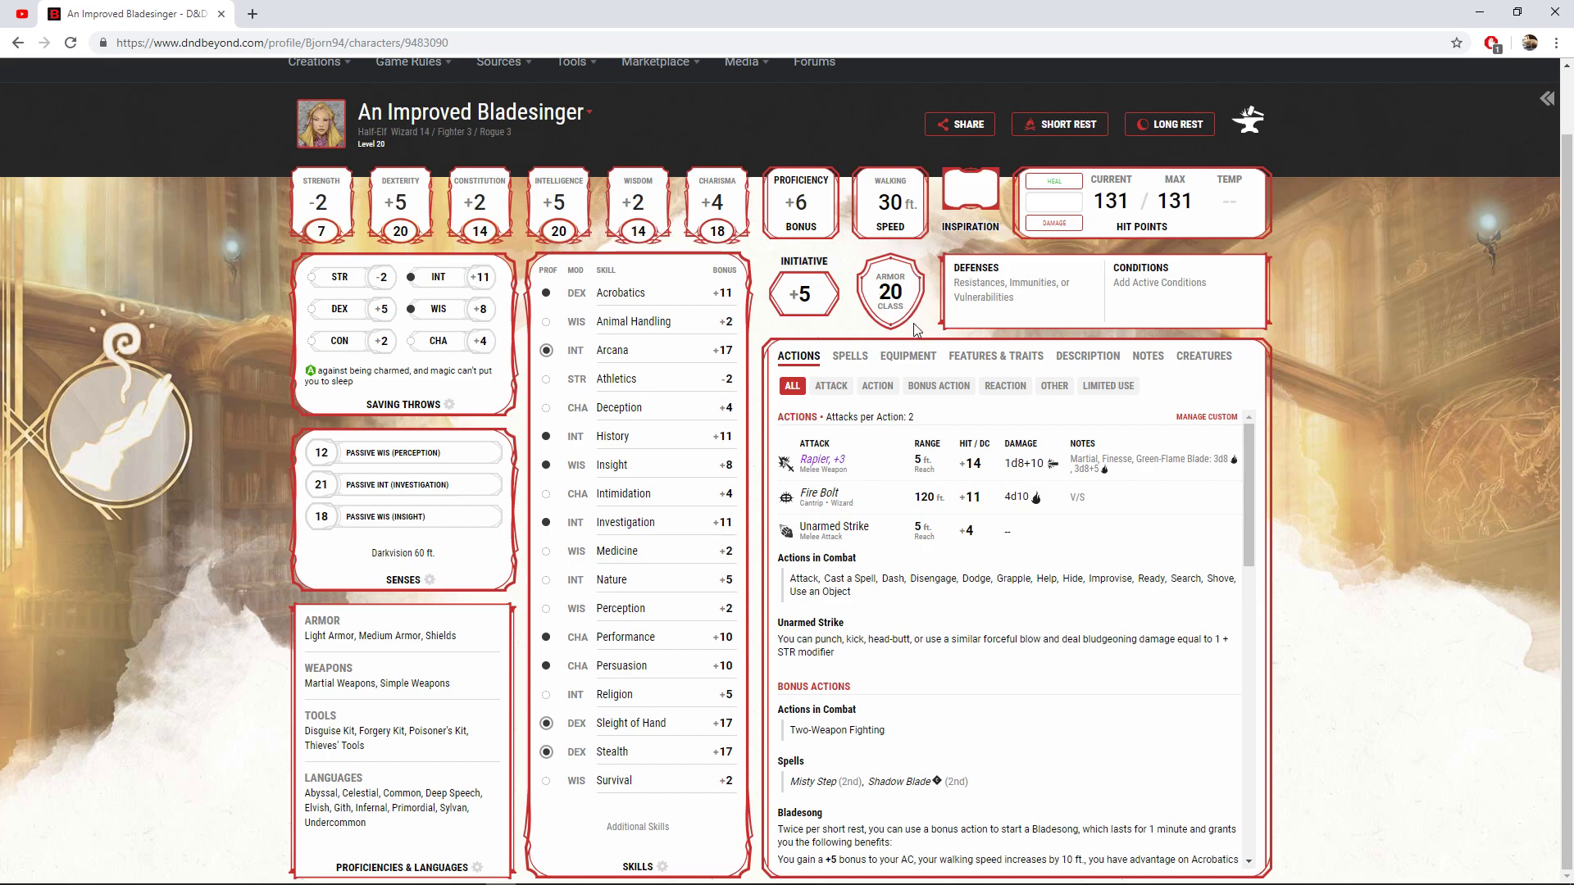
scroll(879, 336, up, 1)
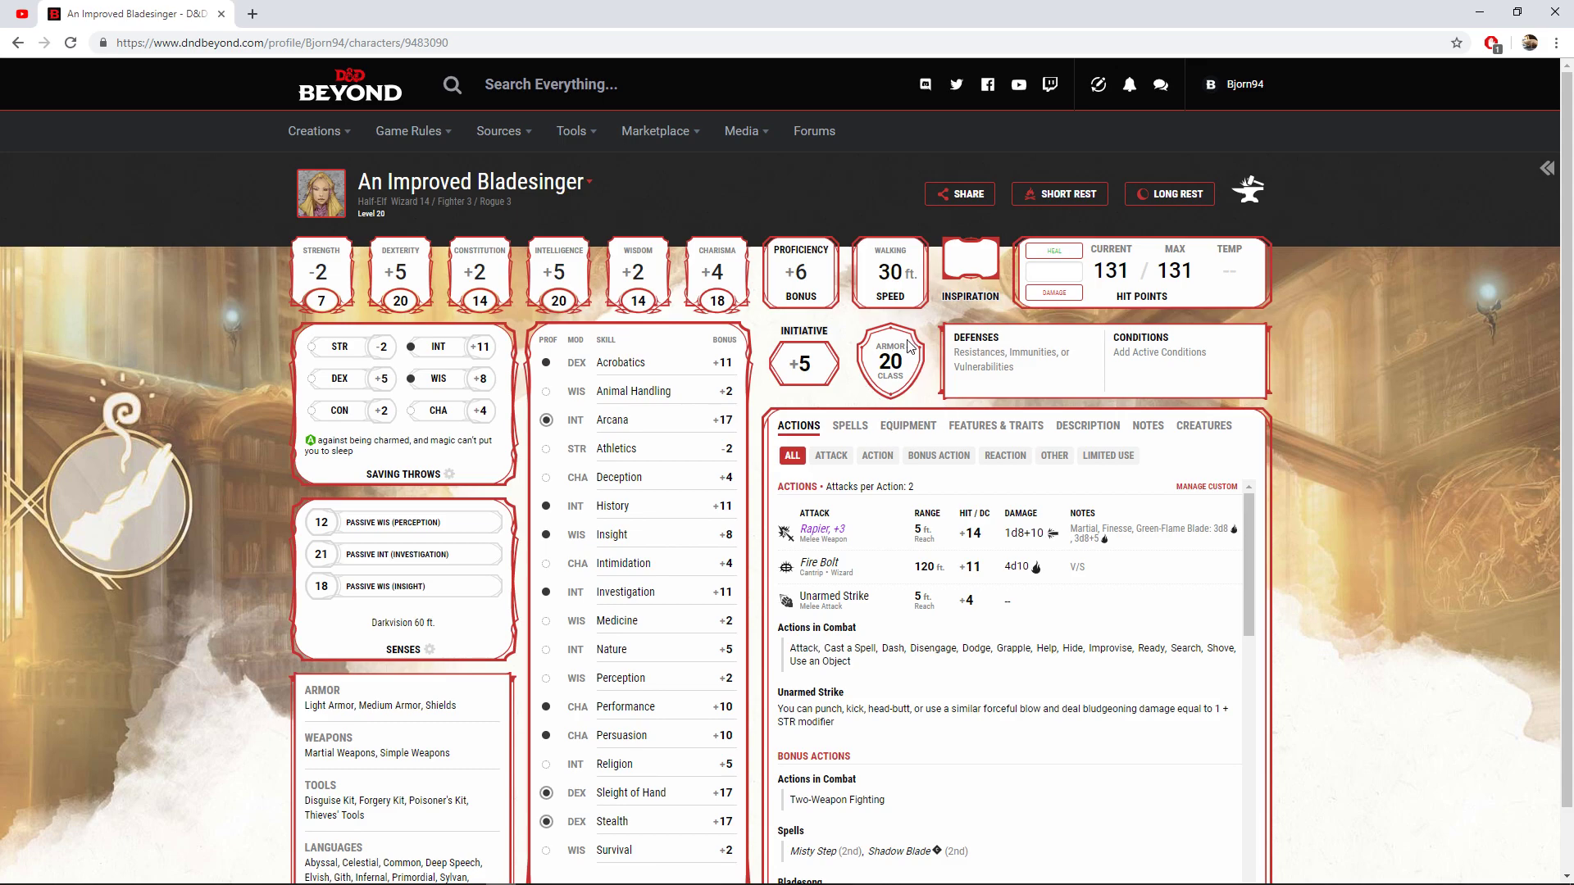
click(908, 426)
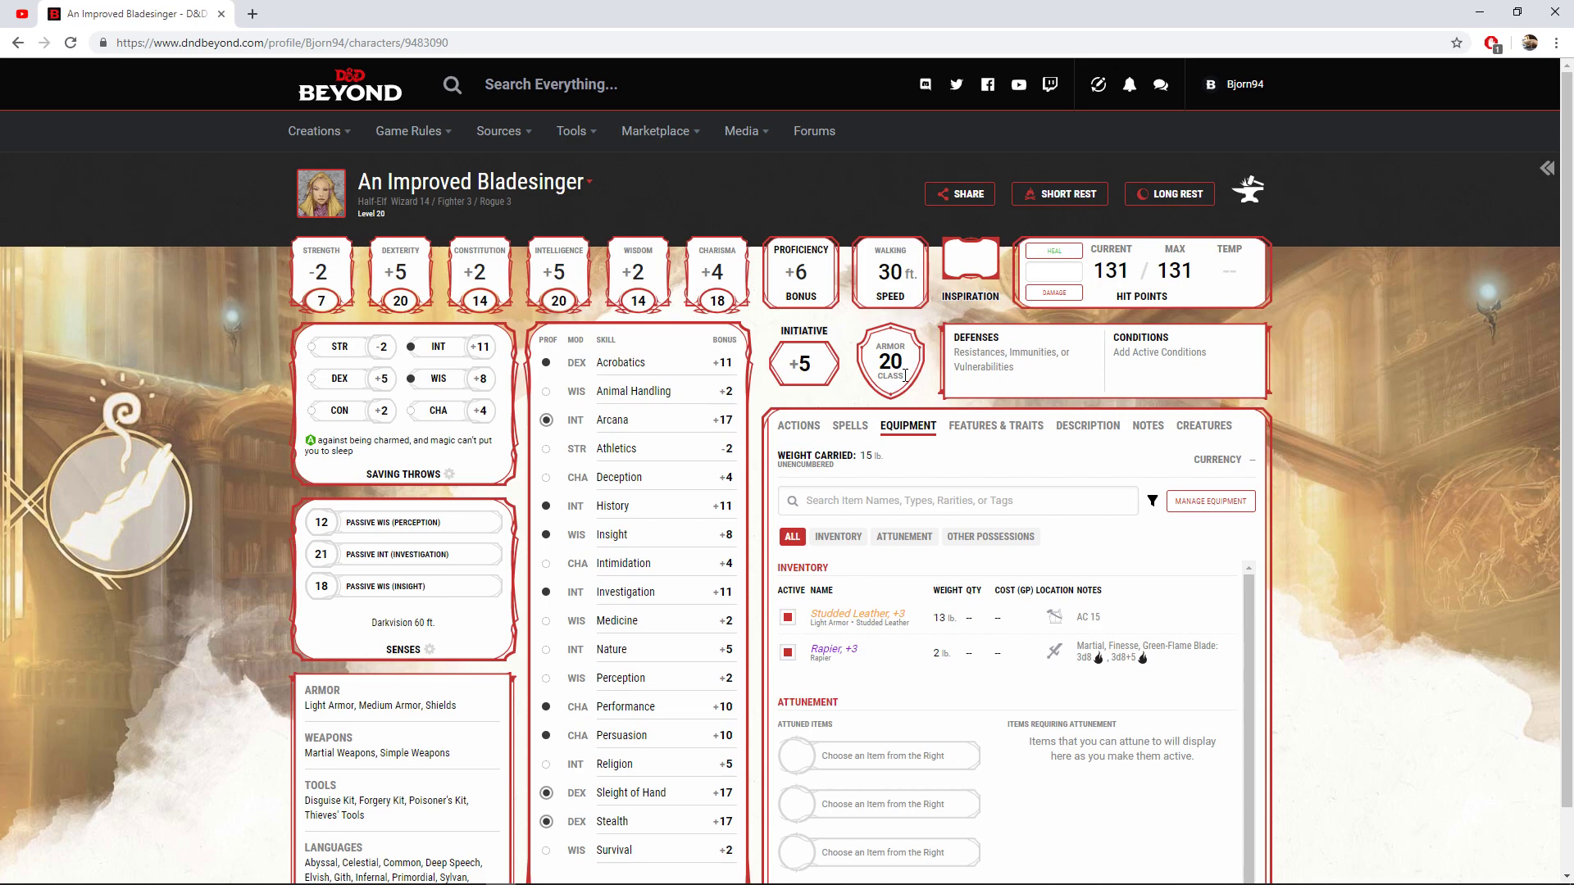
Bring the actions list back up and read the languages listed among the character's proficiencies
click(799, 426)
scroll(836, 493, down, 1)
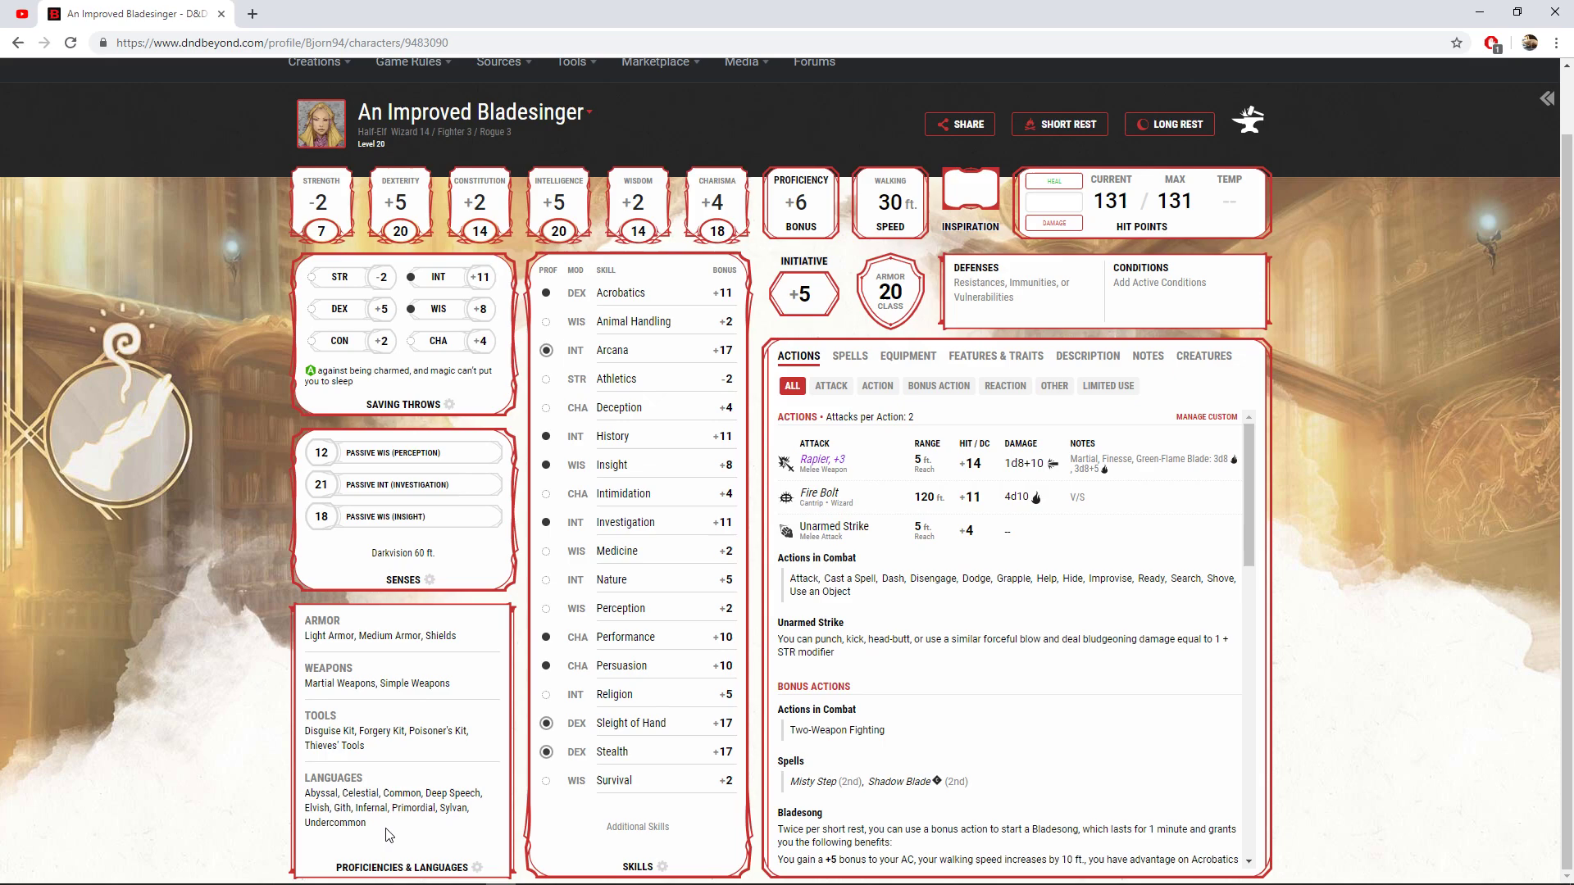
triple_click(316, 799)
click(257, 775)
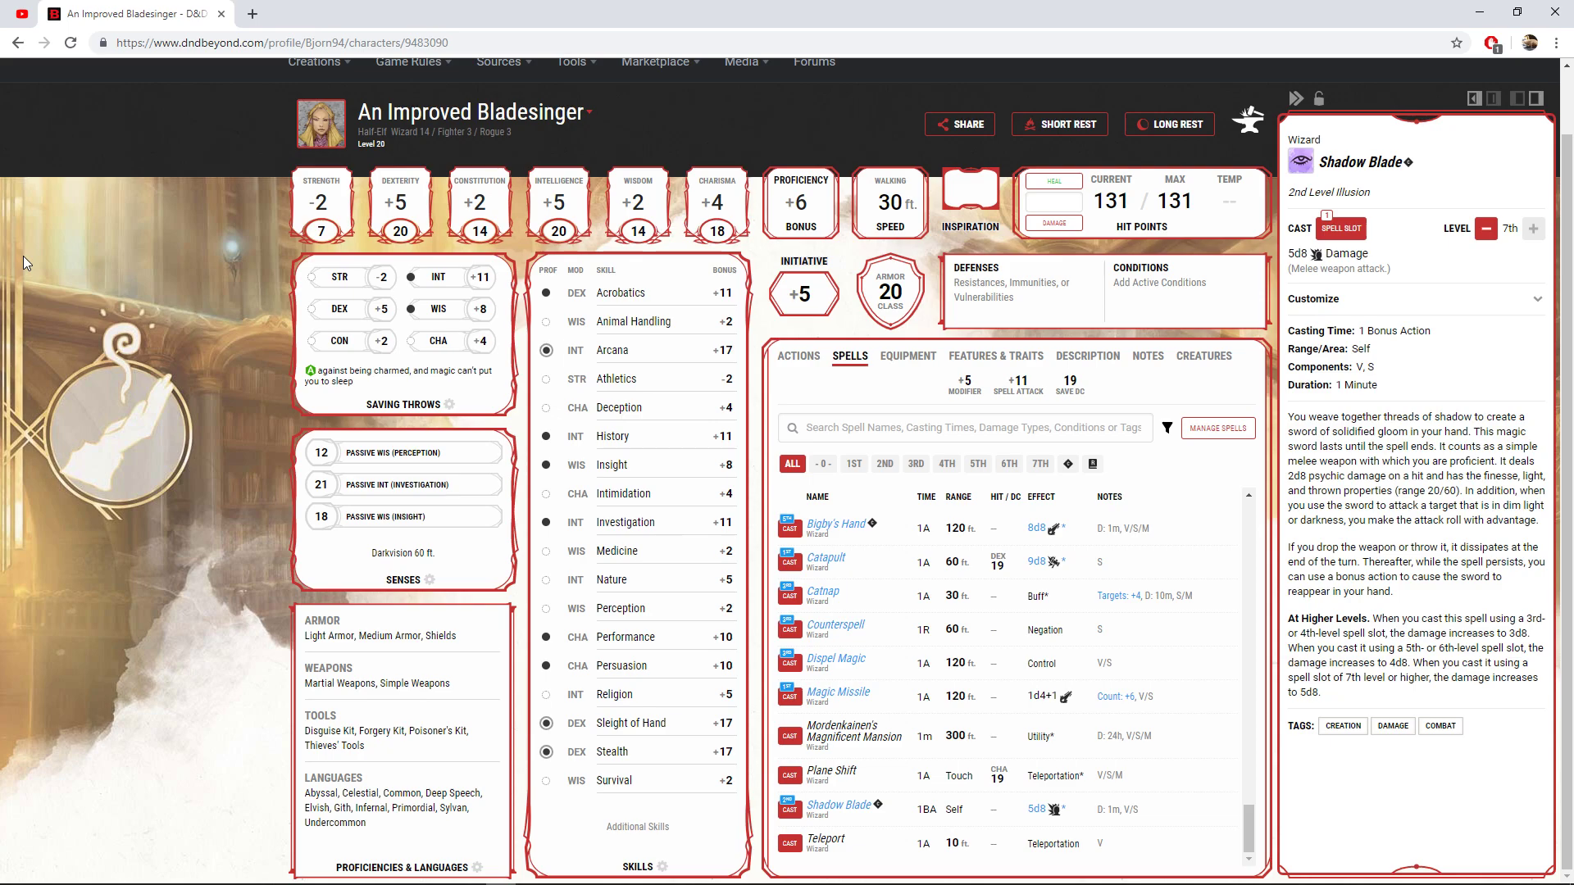
Switch to Paint, extend the handwritten 5d8+2d6 into ((5d8+2d6)×2)+12, and write 116 beneath it
key(alt+Tab)
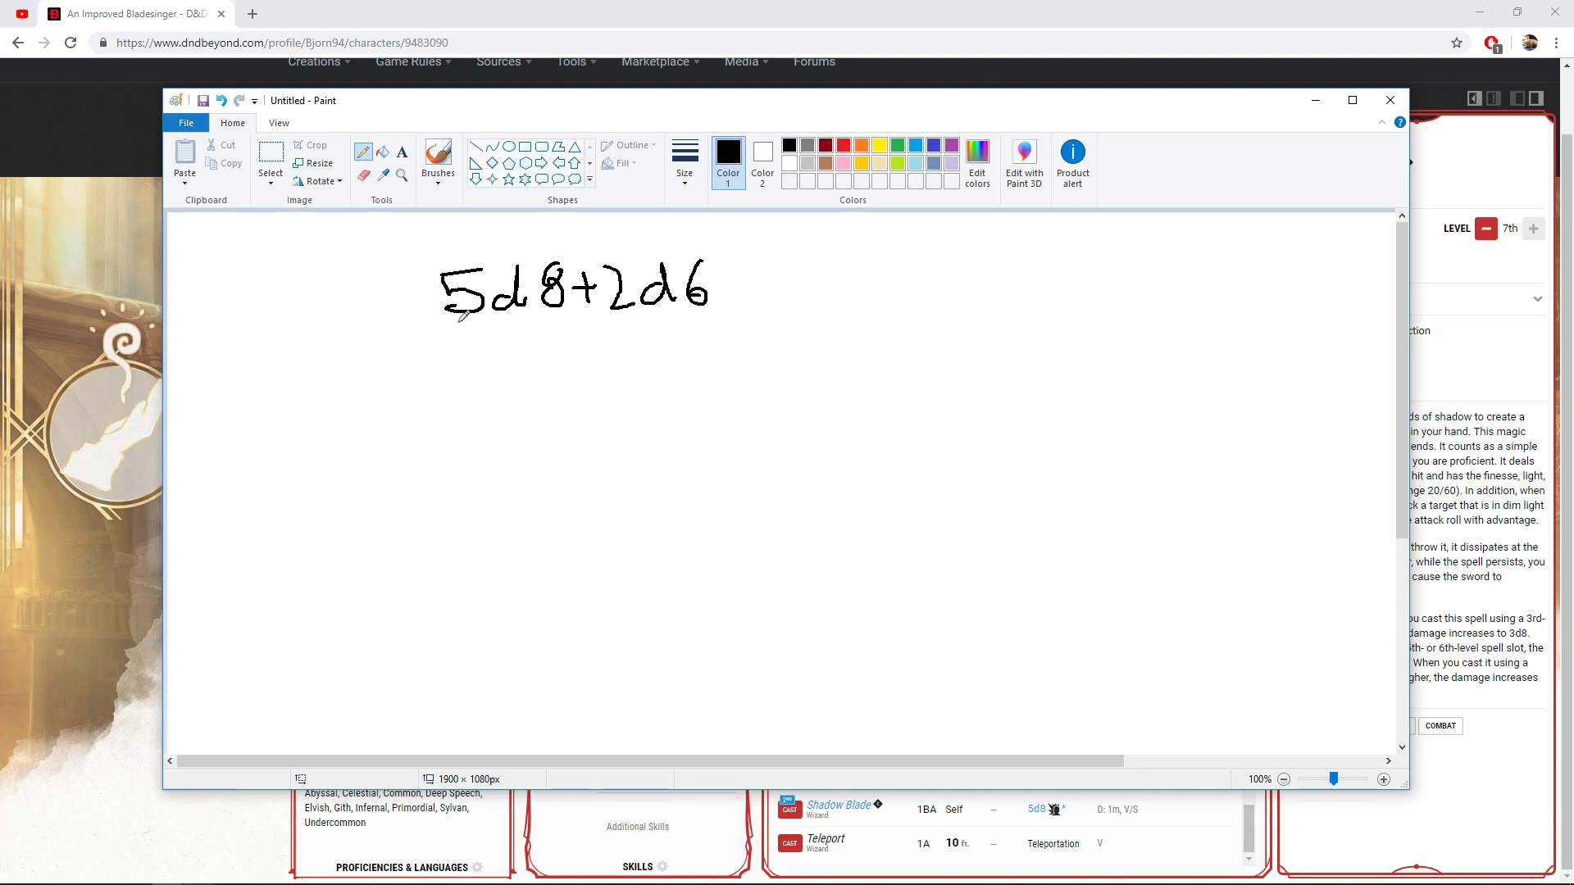
drag(424, 261, 445, 346)
mouse_move(715, 246)
mouse_down()
mouse_move(748, 305)
mouse_move(732, 334)
mouse_move(787, 304)
mouse_move(787, 286)
mouse_move(768, 321)
mouse_move(836, 318)
mouse_up()
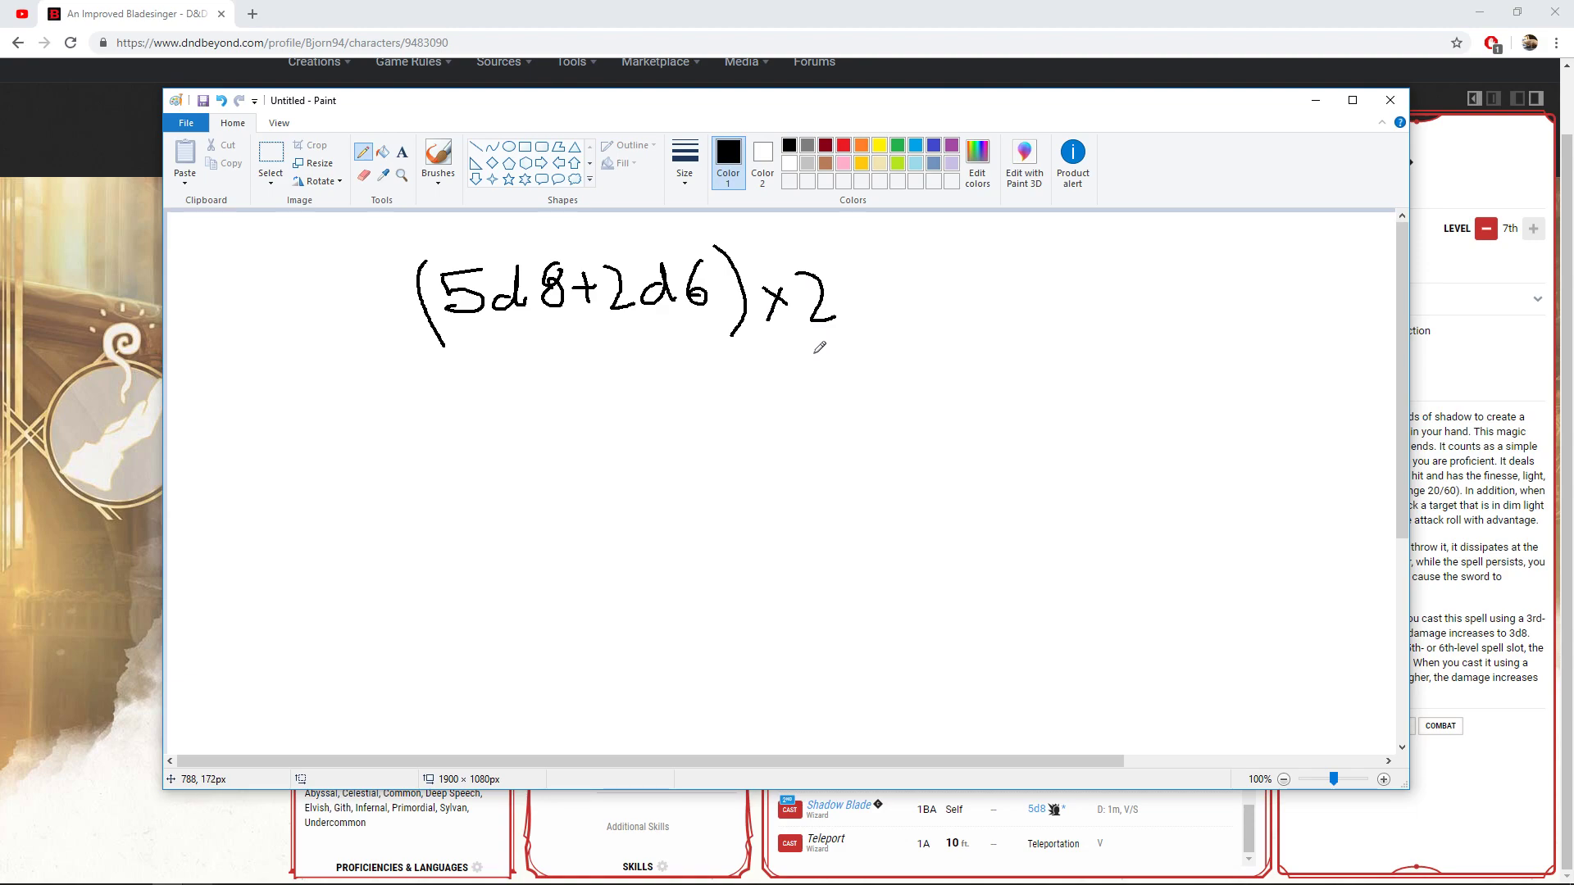
drag(403, 249, 422, 374)
mouse_move(832, 244)
mouse_down()
mouse_move(876, 338)
mouse_move(943, 298)
mouse_move(936, 324)
mouse_up()
click(982, 264)
mouse_move(961, 263)
mouse_down()
mouse_move(973, 322)
mouse_move(1074, 332)
mouse_up()
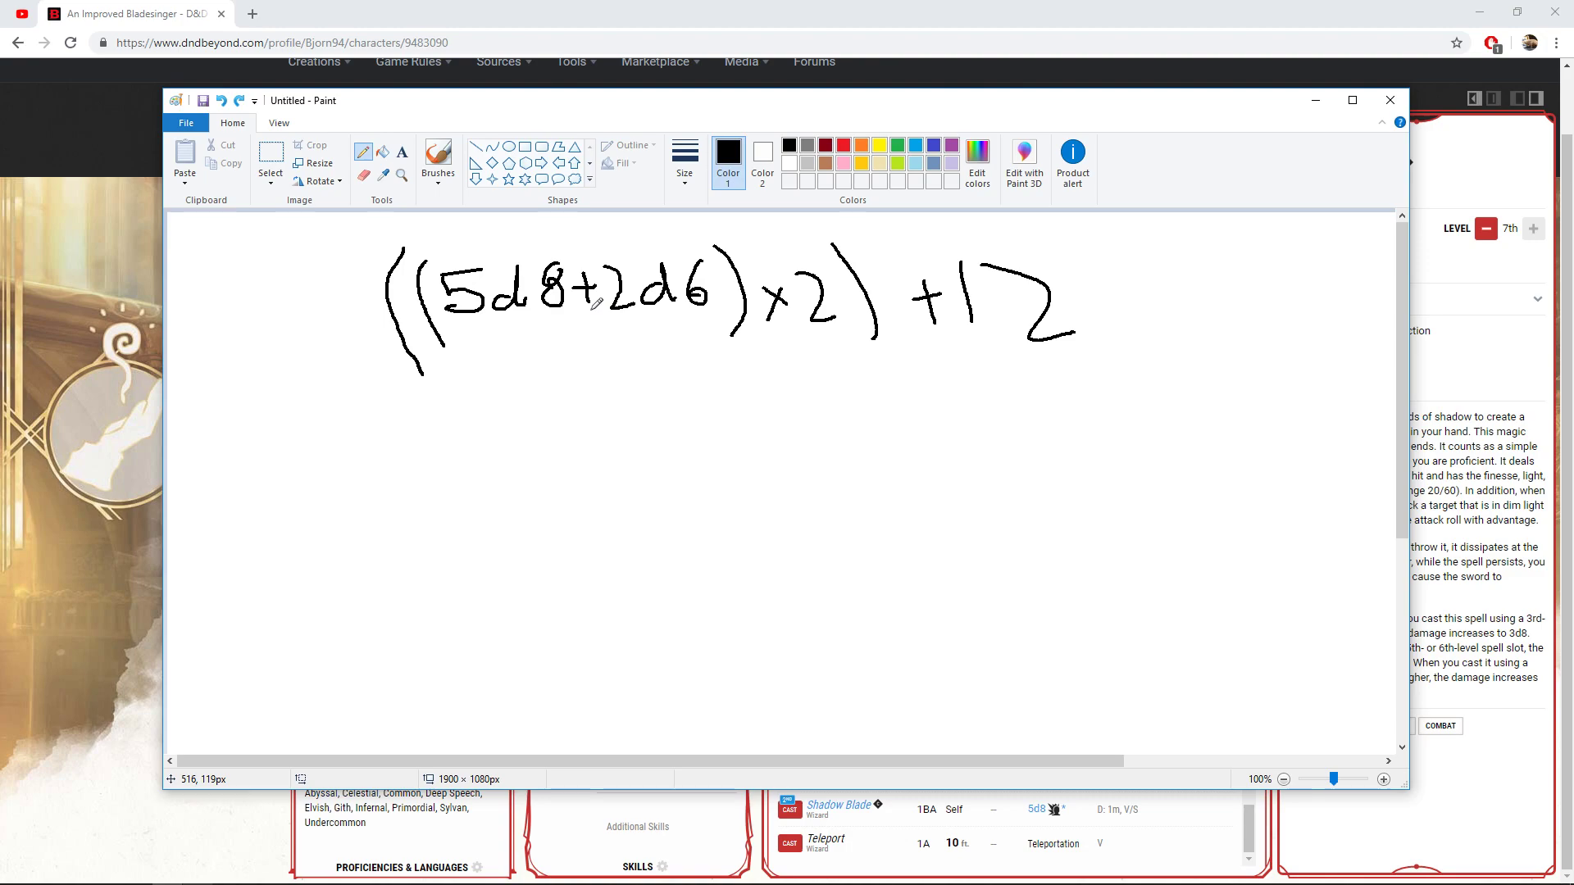
mouse_move(616, 380)
mouse_down()
mouse_move(618, 425)
mouse_move(667, 390)
mouse_move(658, 412)
mouse_up()
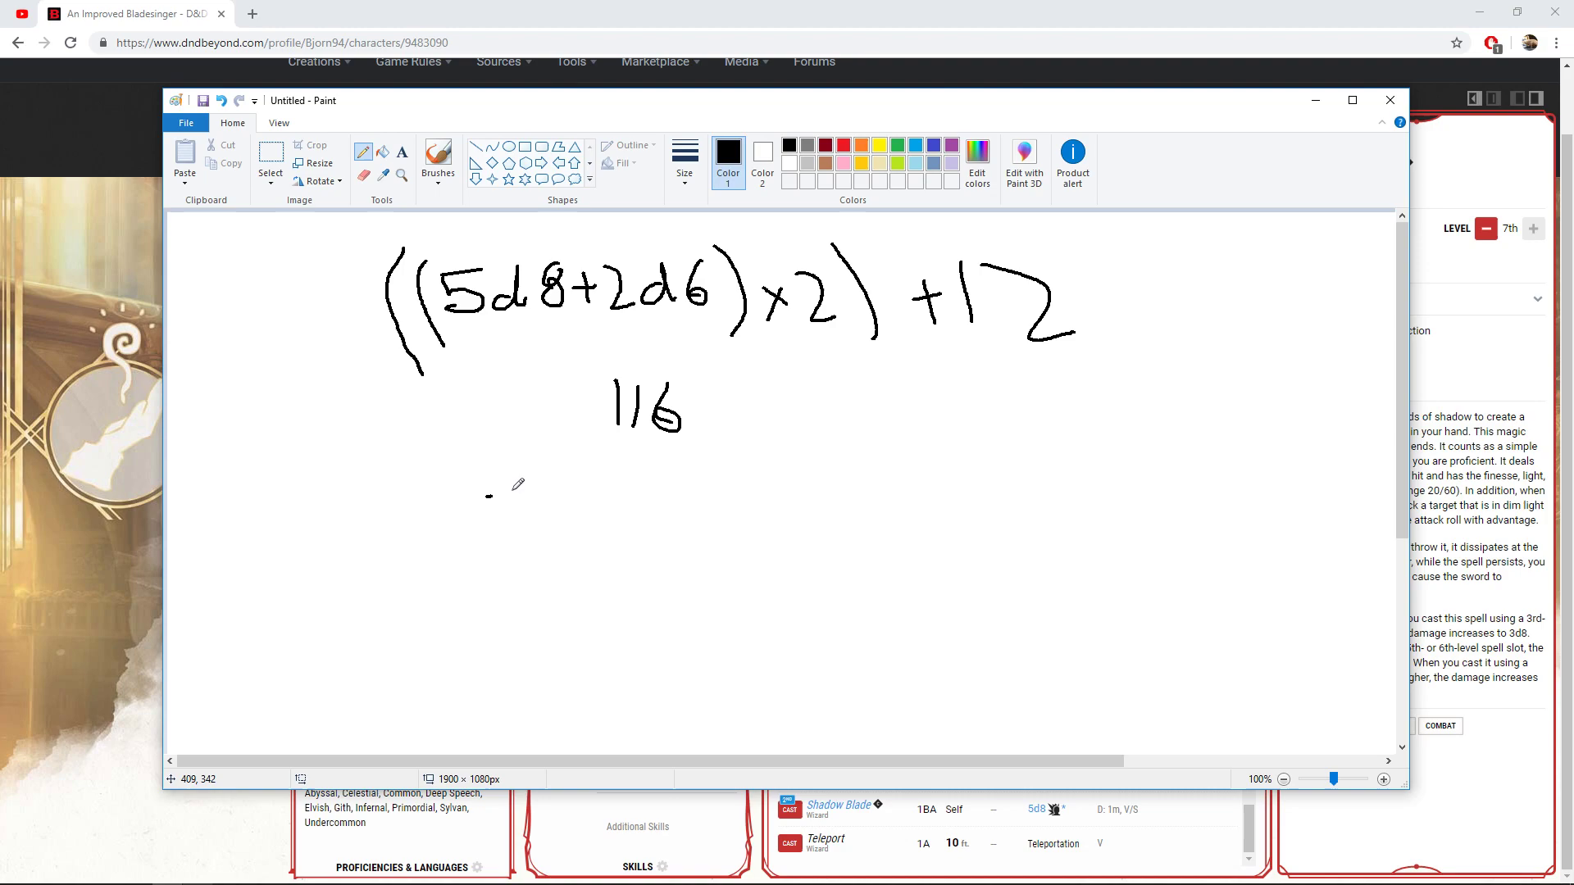
Handwrite the expression (5d8+12) followed by an equals sign on a new line below the 116
mouse_move(534, 486)
mouse_down()
mouse_move(489, 501)
mouse_move(492, 538)
mouse_move(535, 524)
mouse_move(565, 539)
mouse_up()
mouse_move(589, 482)
mouse_down()
mouse_move(592, 532)
mouse_move(607, 510)
mouse_up()
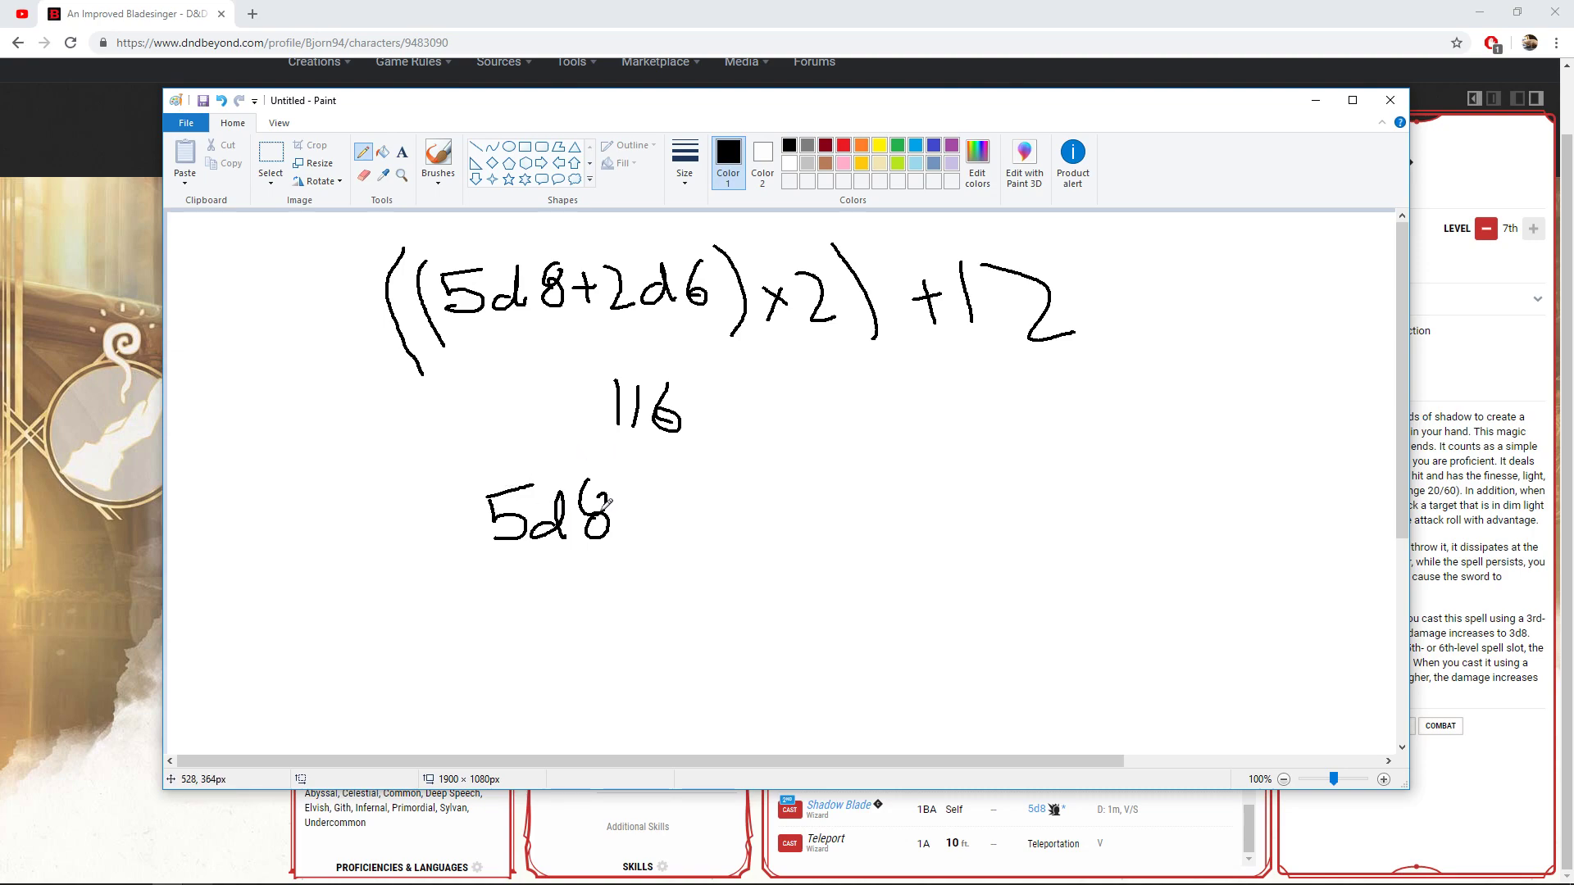
drag(629, 515, 652, 515)
drag(642, 505, 643, 530)
drag(670, 497, 669, 529)
drag(677, 502, 713, 533)
drag(472, 476, 489, 584)
drag(710, 466, 735, 584)
drag(767, 511, 827, 517)
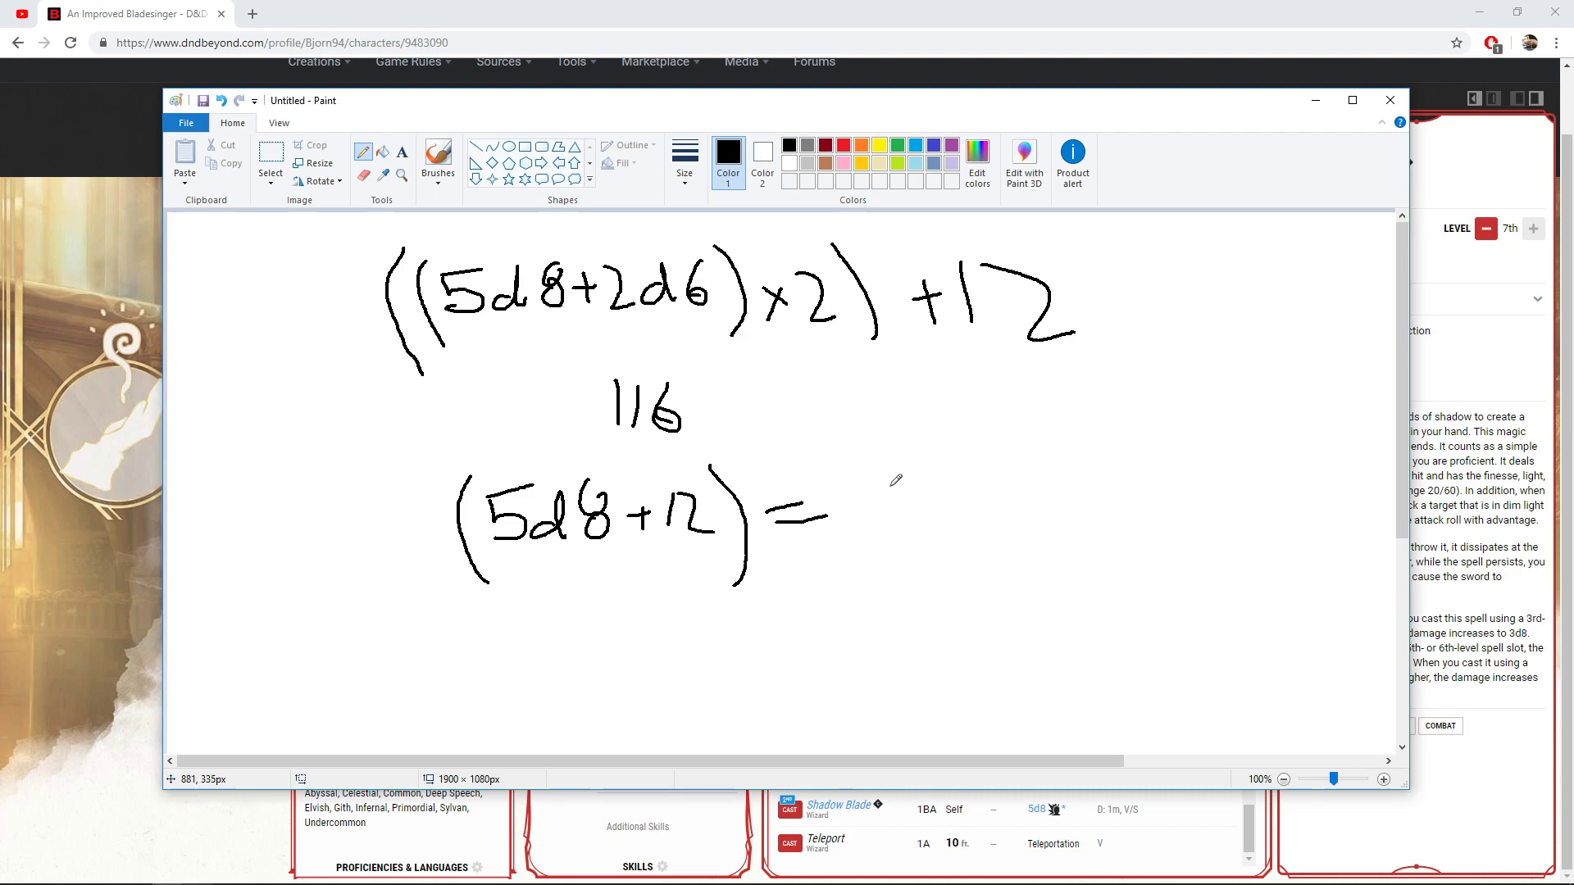
Continue the (5d8+12) line with 62×3, an equals sign and the product
drag(884, 470, 859, 512)
mouse_move(907, 493)
mouse_down()
mouse_move(943, 530)
mouse_move(994, 508)
mouse_move(975, 523)
mouse_move(1020, 531)
mouse_up()
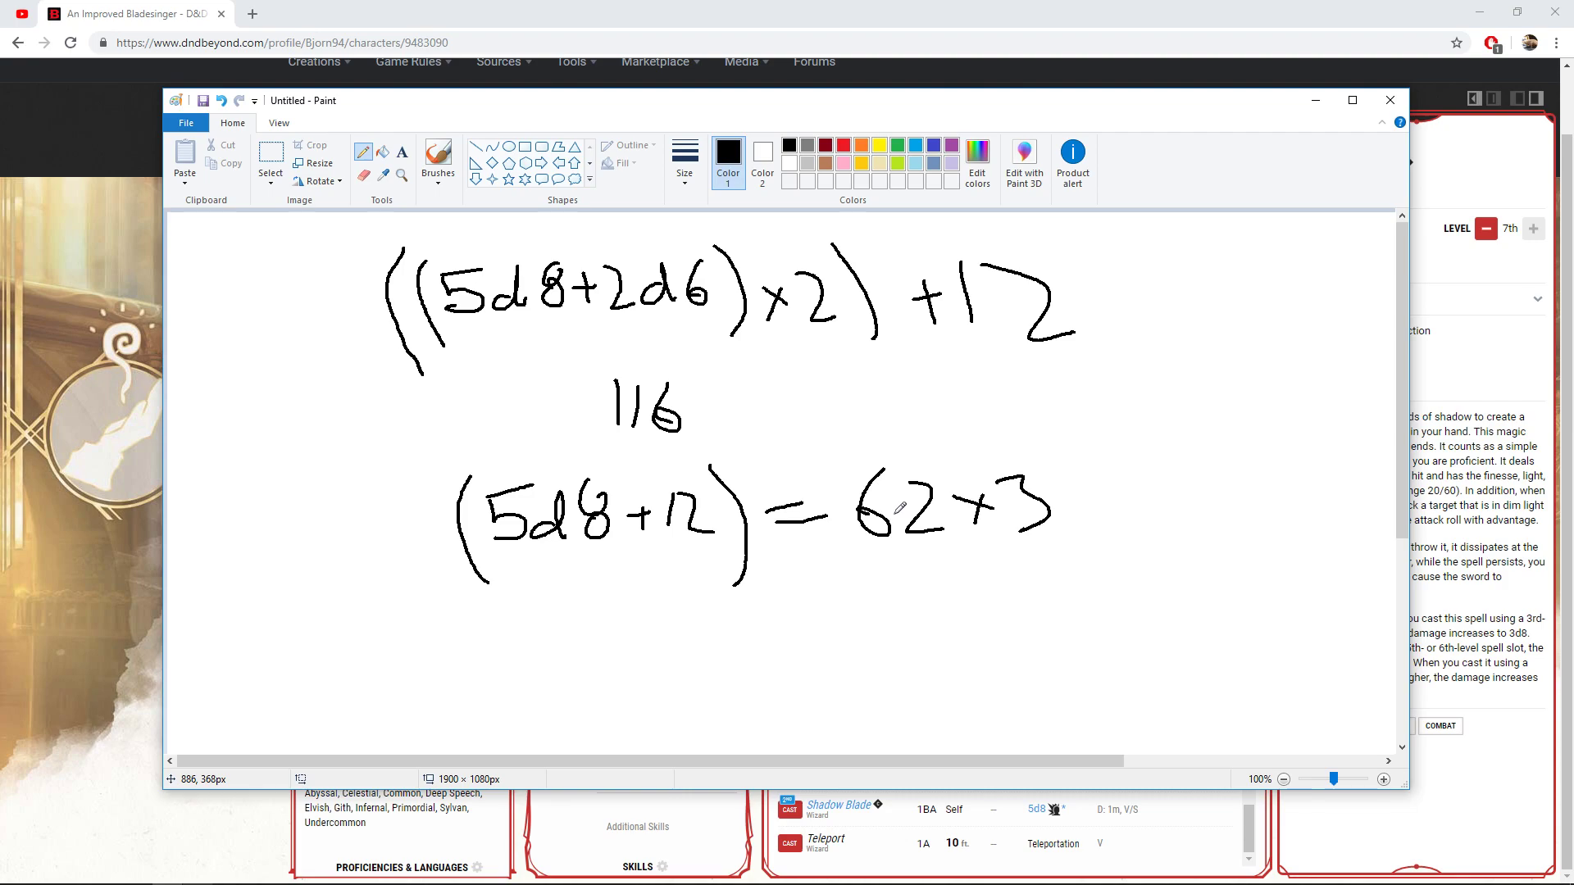
drag(1082, 497, 1107, 496)
drag(1081, 512, 1108, 510)
mouse_move(1154, 460)
mouse_down()
mouse_move(1178, 535)
mouse_move(1202, 489)
mouse_move(1256, 530)
mouse_move(1241, 502)
mouse_up()
Handwrite a further calculation line beneath the two damage expressions, and return to the character sheet in the browser
mouse_move(604, 614)
mouse_down()
mouse_move(615, 666)
mouse_move(636, 664)
mouse_up()
drag(661, 613, 657, 648)
drag(684, 641, 720, 641)
mouse_move(710, 615)
mouse_down()
mouse_move(708, 652)
mouse_move(745, 660)
mouse_move(761, 630)
mouse_move(766, 660)
mouse_move(785, 639)
mouse_up()
mouse_move(807, 597)
mouse_down()
mouse_move(802, 660)
mouse_move(866, 621)
mouse_move(872, 639)
mouse_up()
mouse_move(902, 597)
mouse_down()
mouse_move(933, 614)
mouse_move(897, 666)
mouse_up()
drag(967, 603, 951, 656)
click(66, 489)
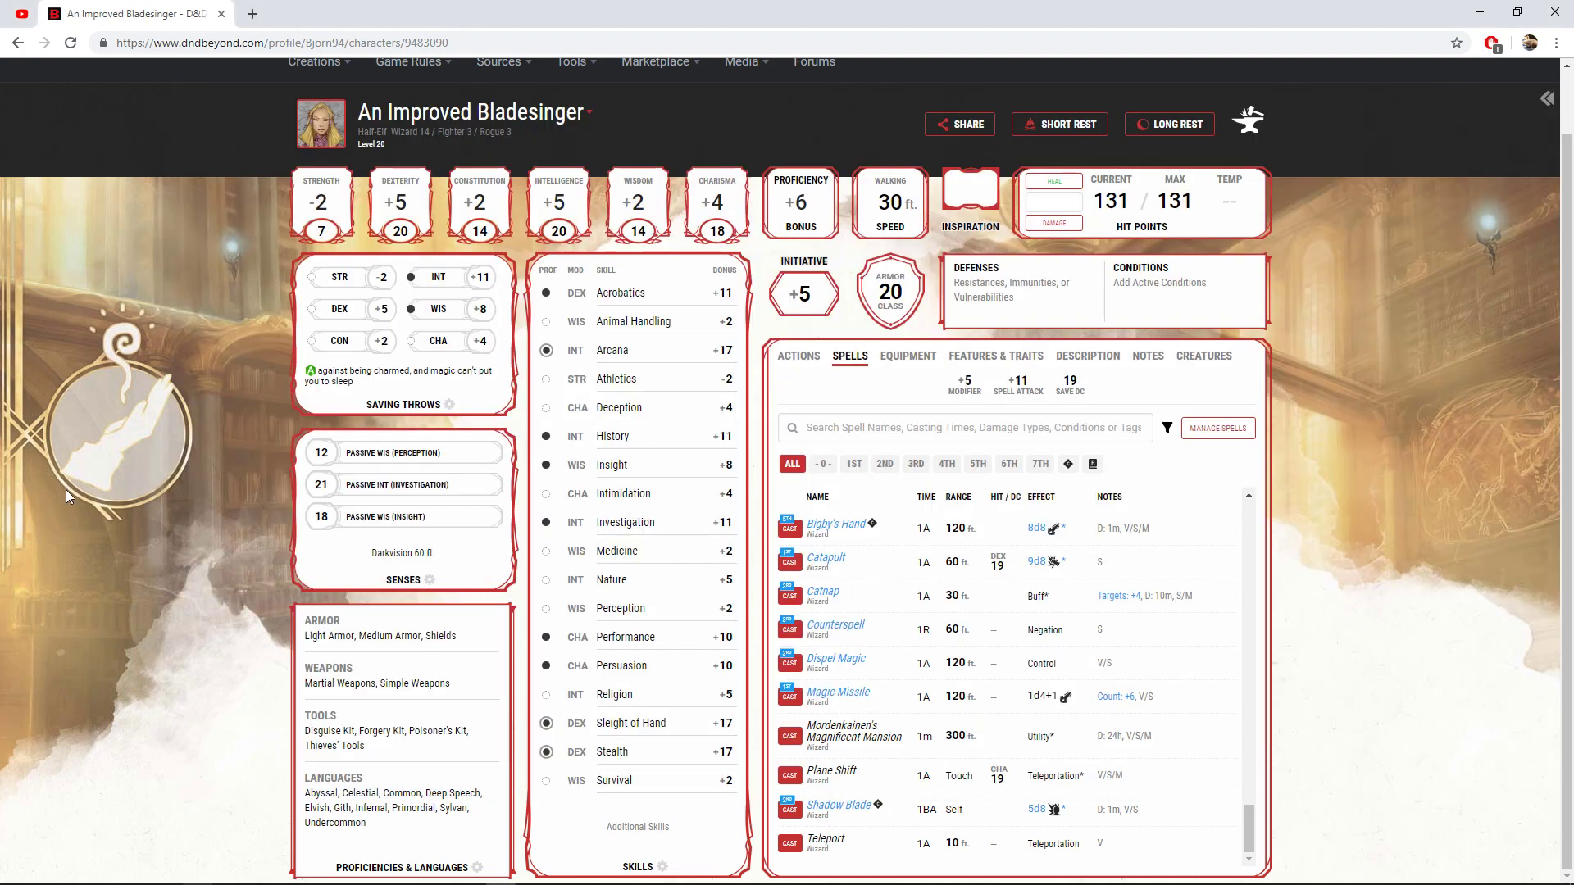